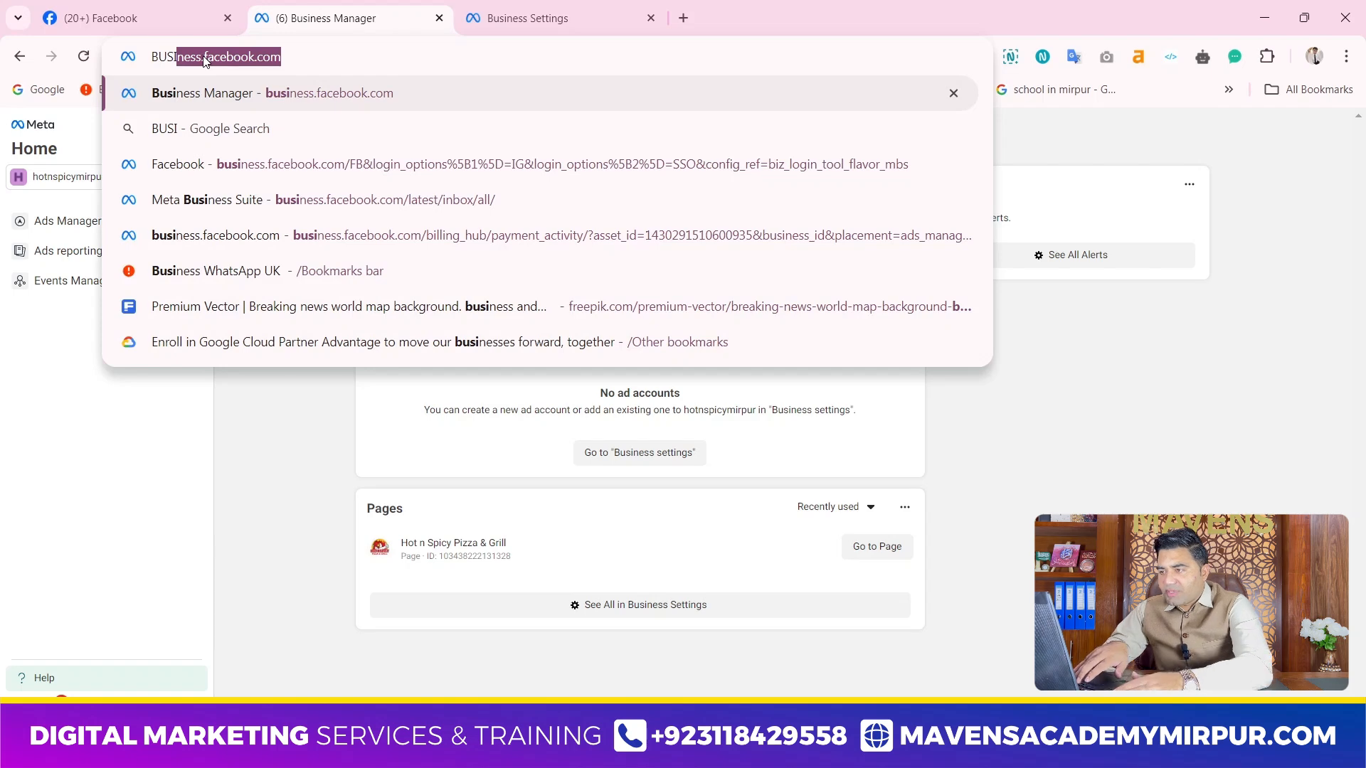
Open business.facebook.com and look through the full list of business portfolios available to the account
key("Right")
key("Return")
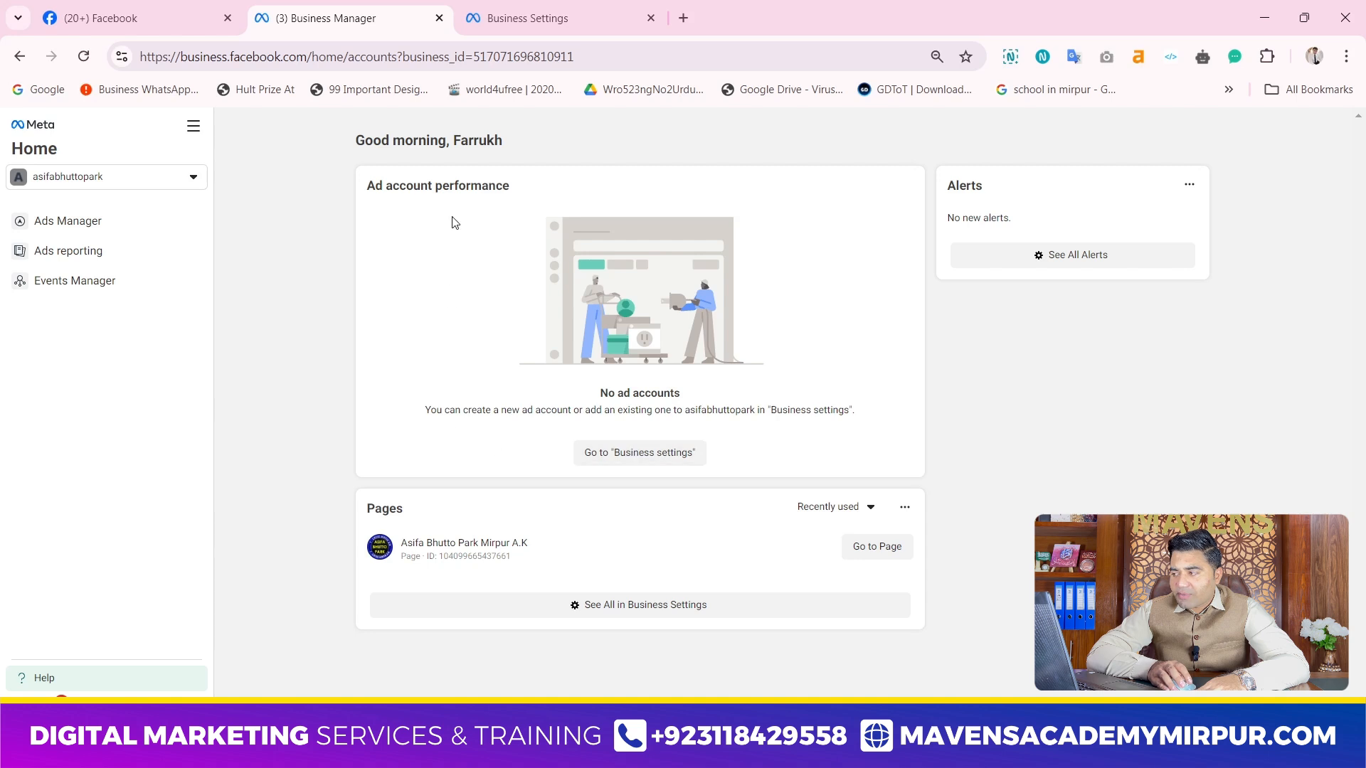
left_click(197, 182)
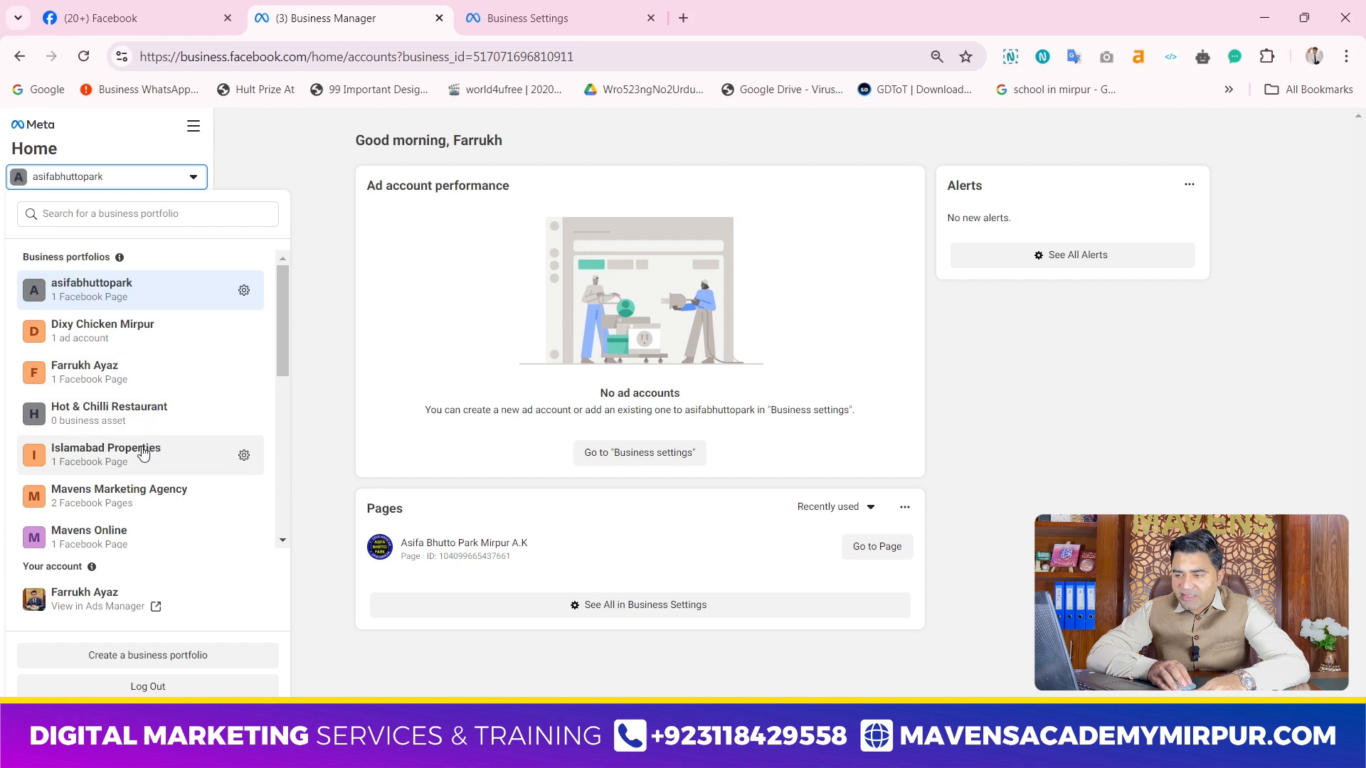
scroll(143, 452, "down", 1)
scroll(143, 454, "down", 4)
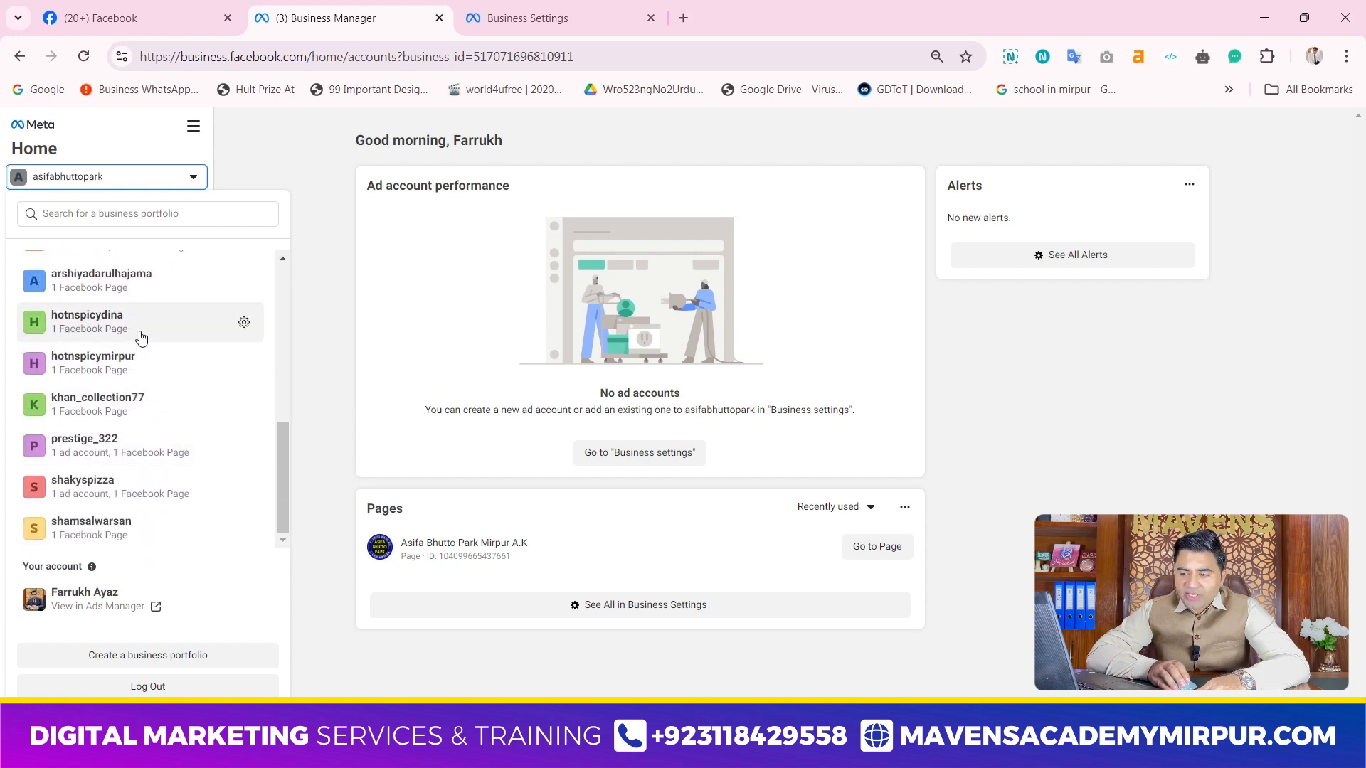
scroll(130, 491, "up", 5)
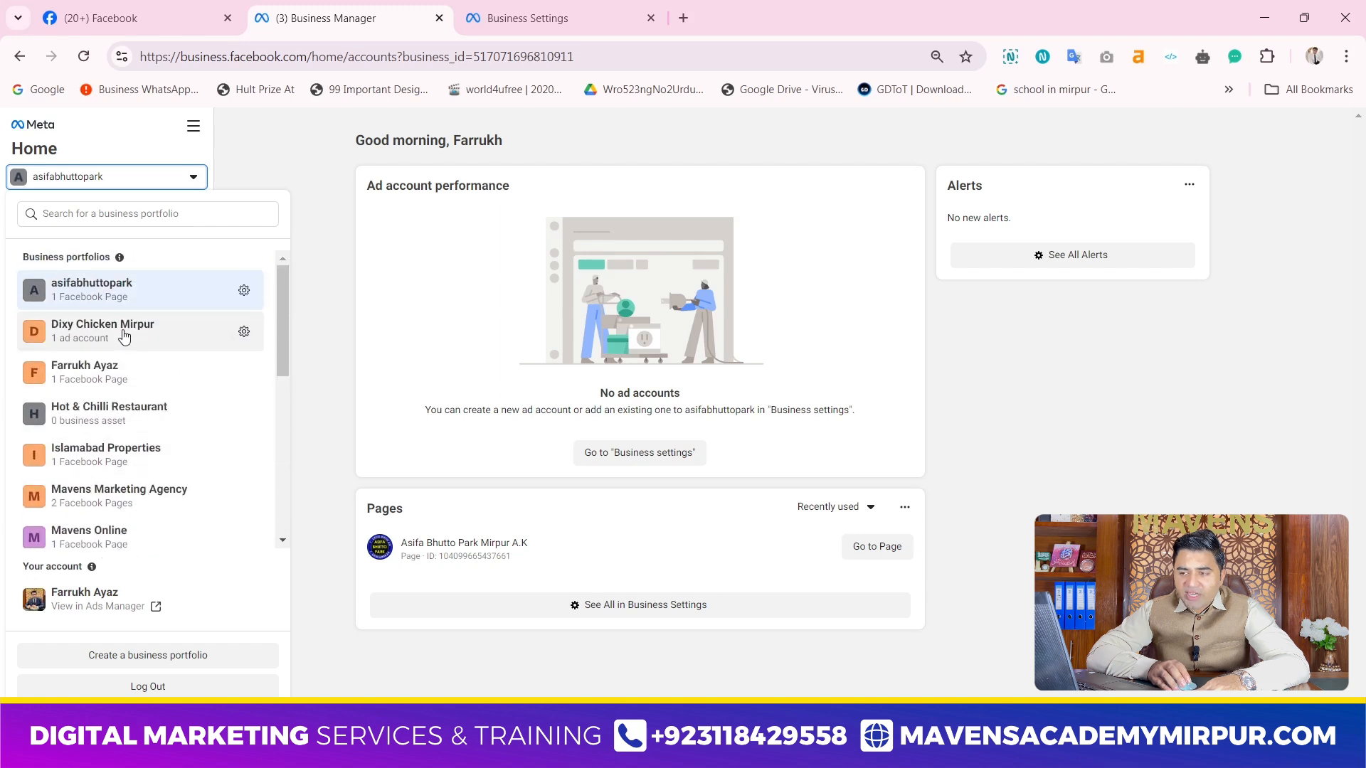
scroll(114, 320, "down", 3)
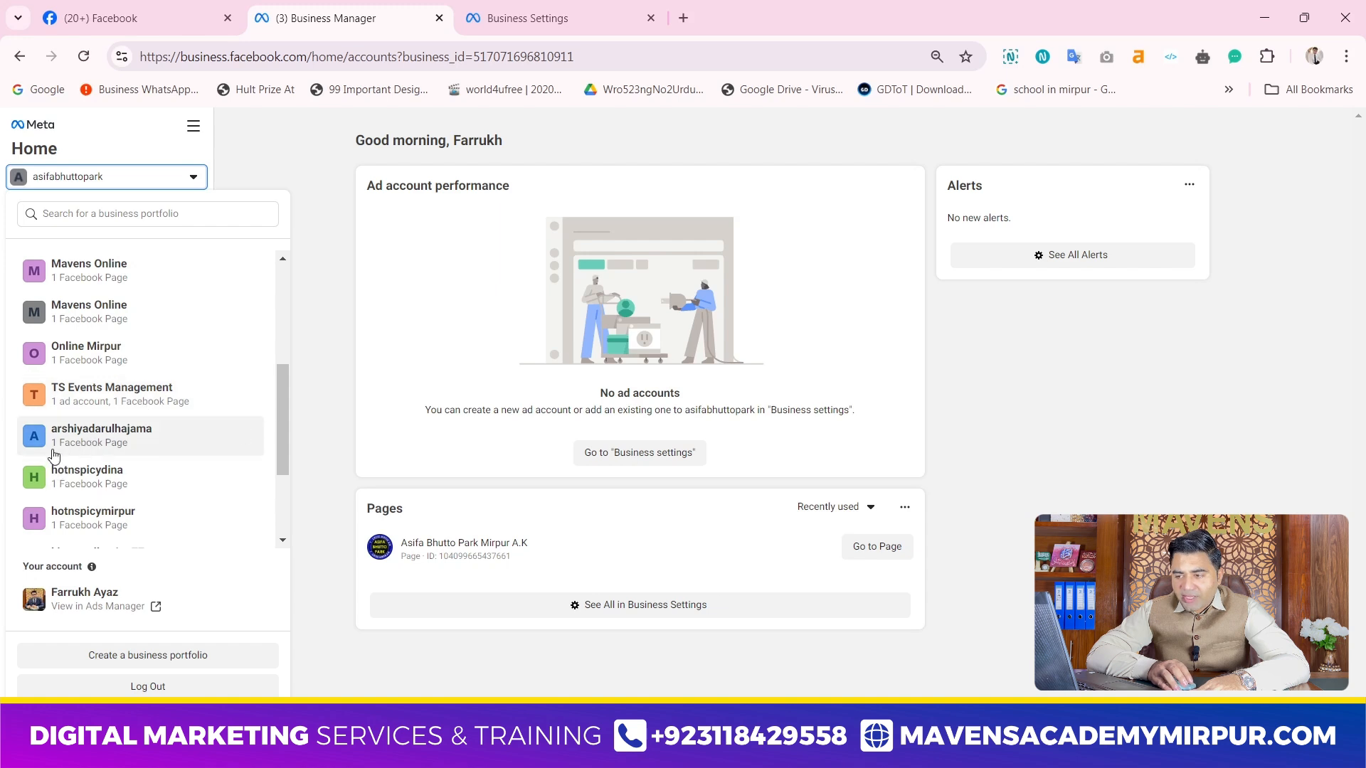
scroll(84, 527, "down", 1)
scroll(84, 526, "down", 1)
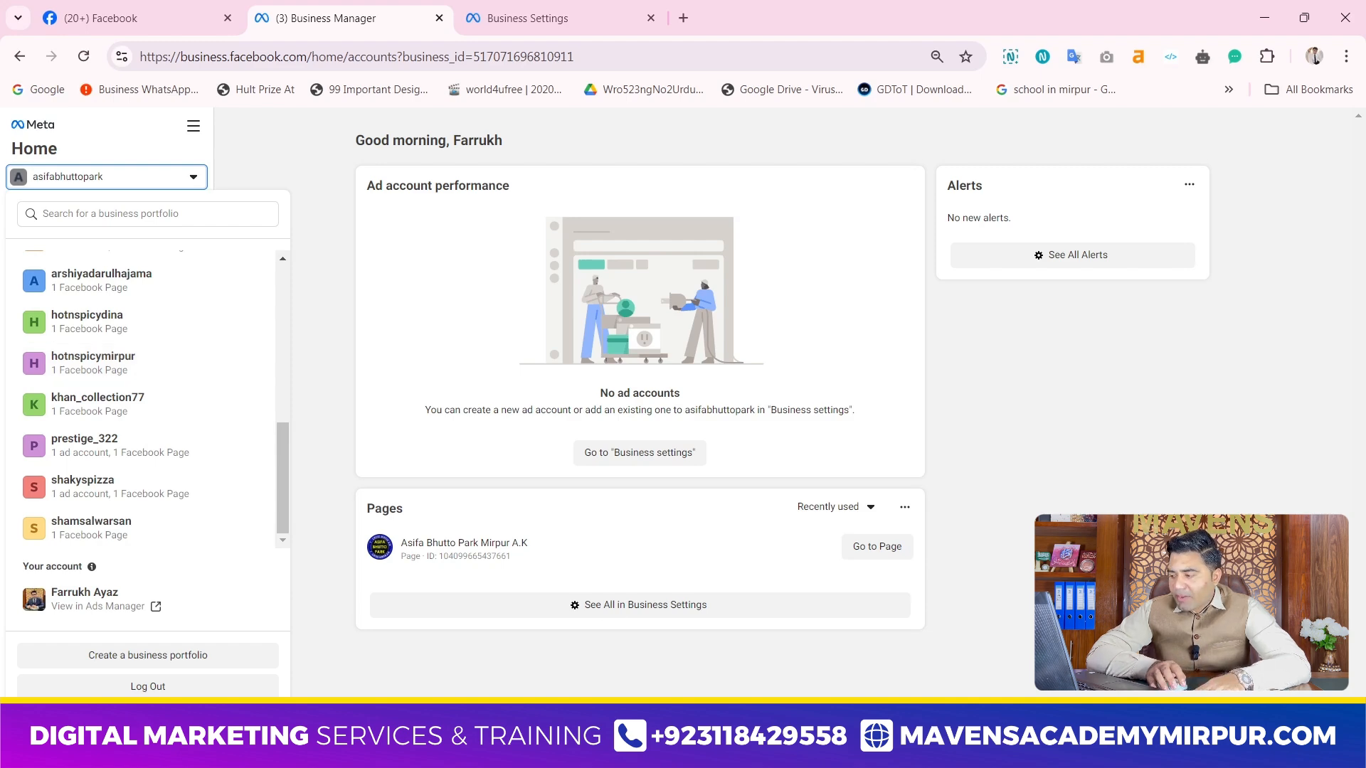
Switch to EdrawMind and review the Meta Business Suit and Ads Manager topics in the Facebook for Business map
key("alt+Tab")
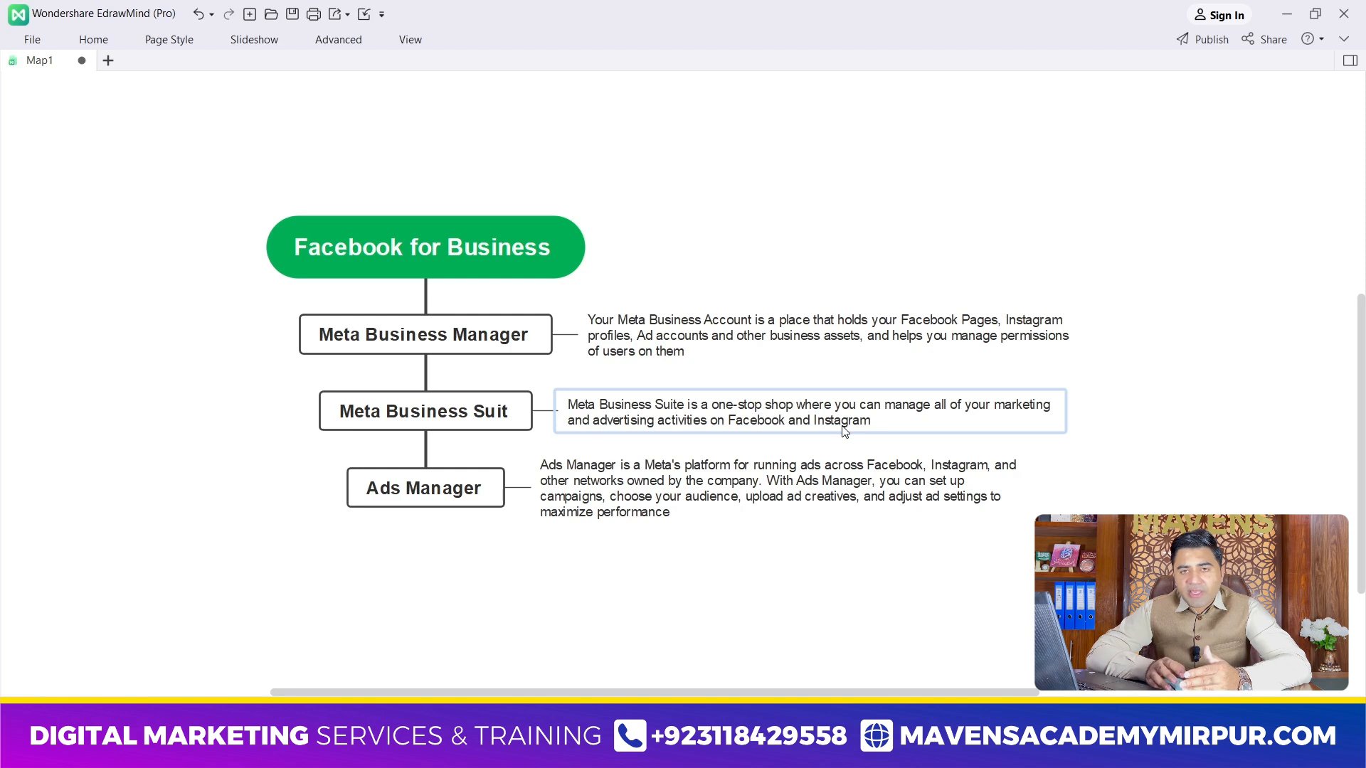
left_click(503, 411)
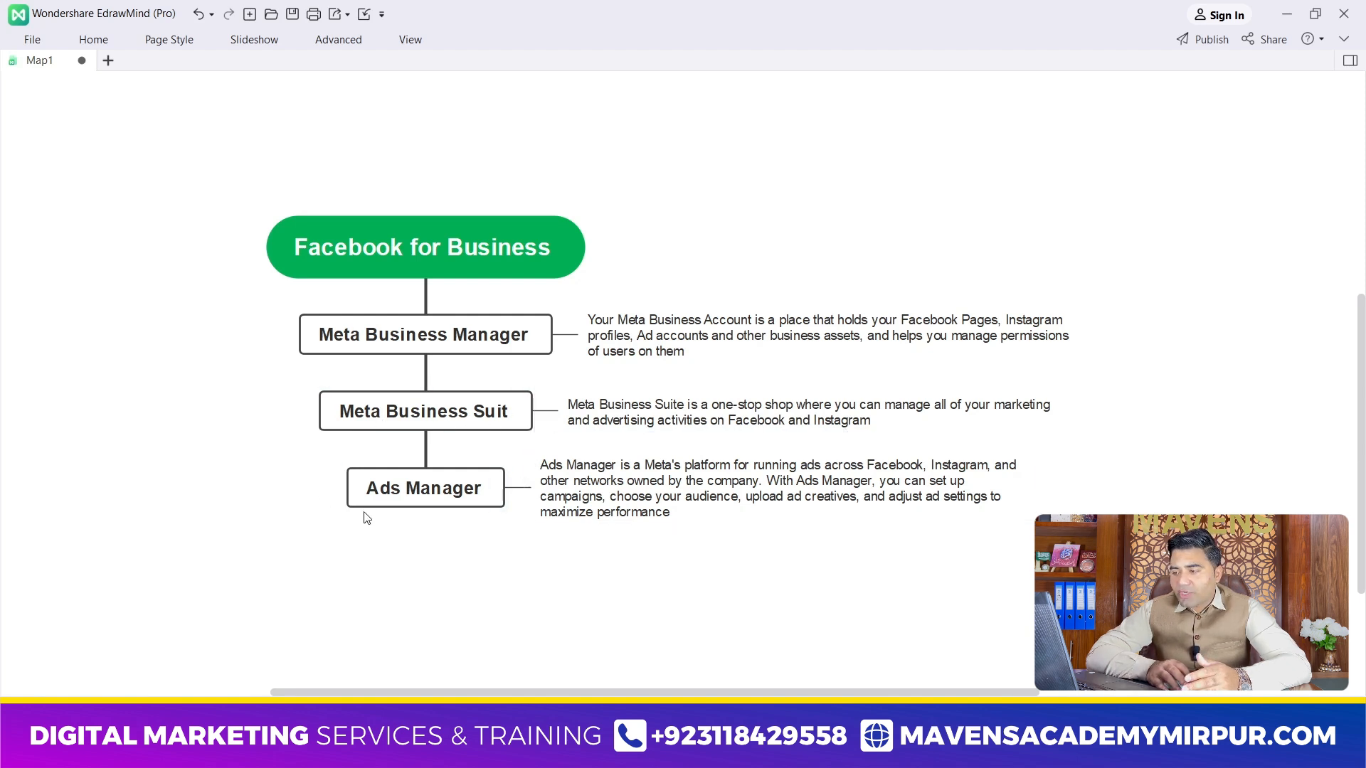
left_click(450, 507)
left_click(558, 501)
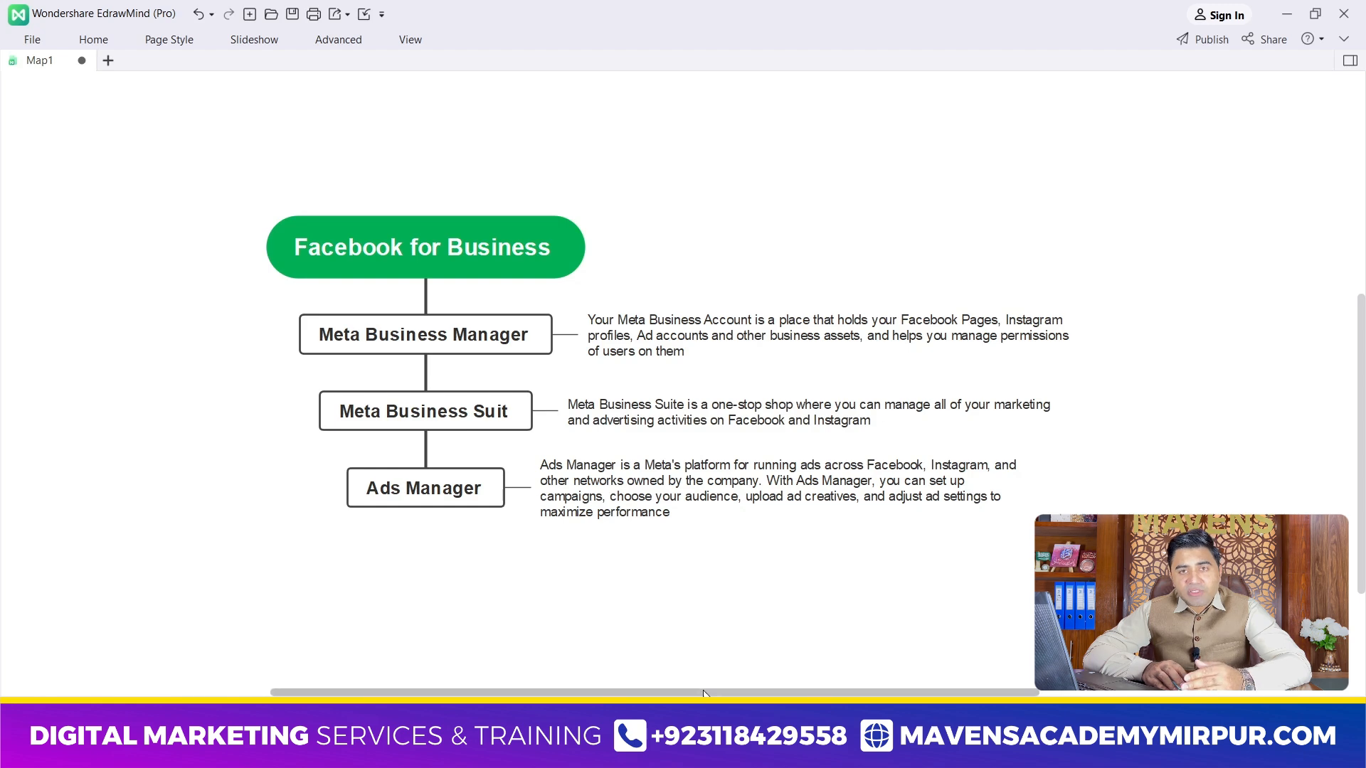
Return to Business Manager in Chrome and change the active business portfolio to the second Mavens Online entry
key("alt+Tab")
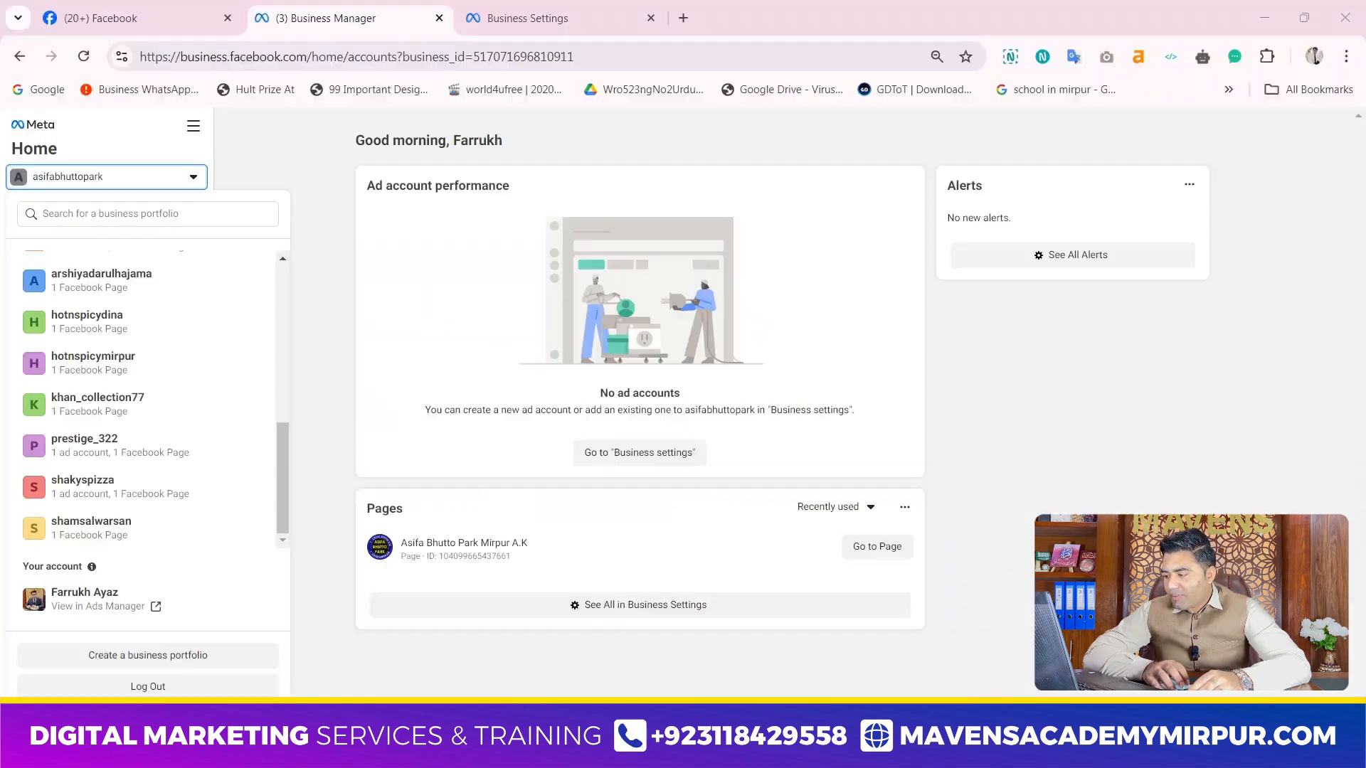
left_click(313, 344)
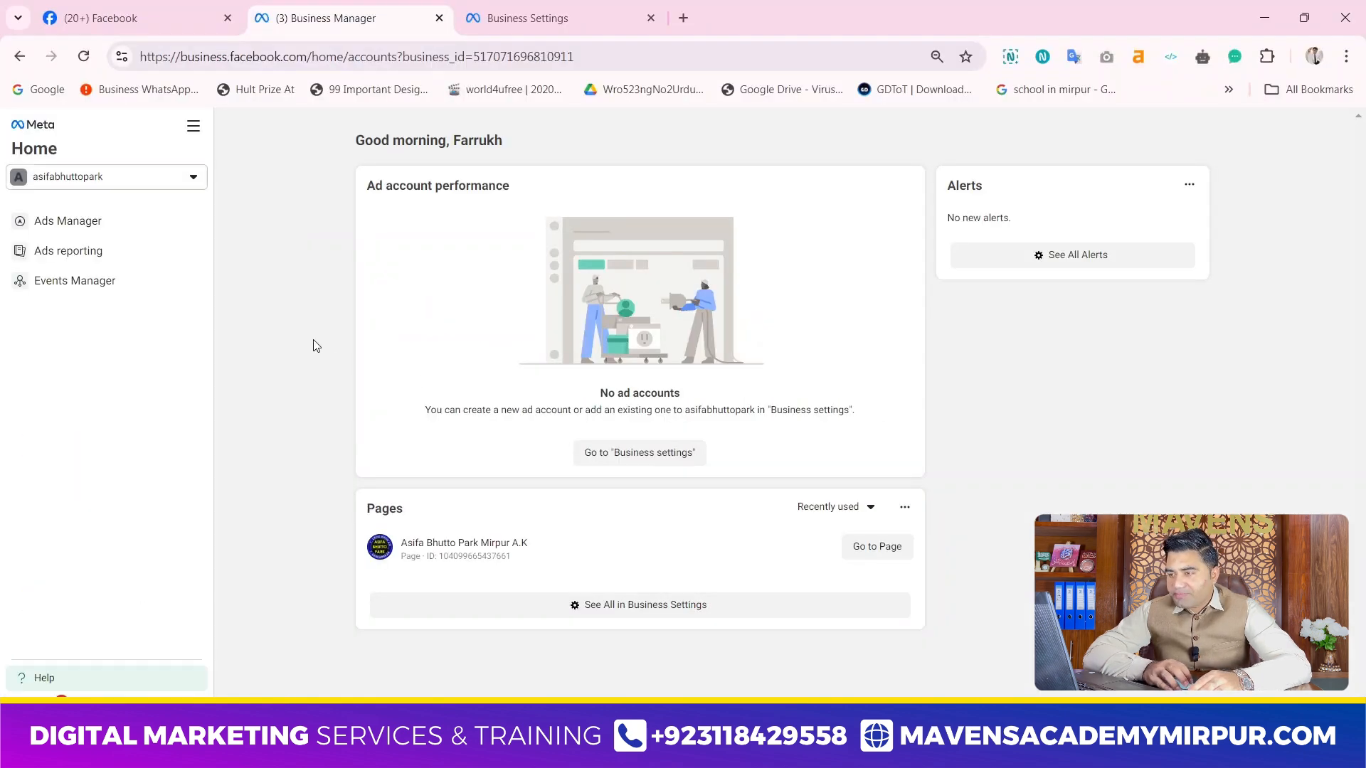
left_click(156, 182)
scroll(236, 403, "down", 3)
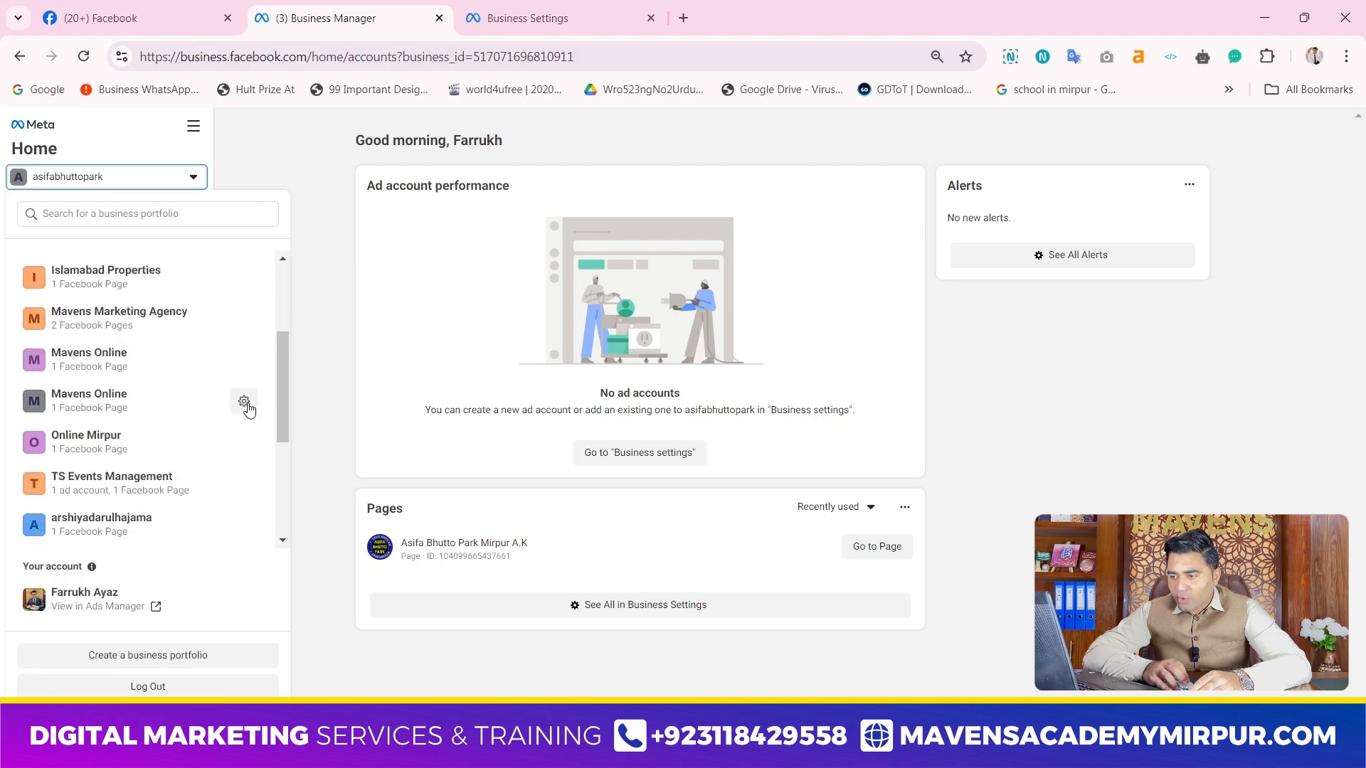
left_click(161, 410)
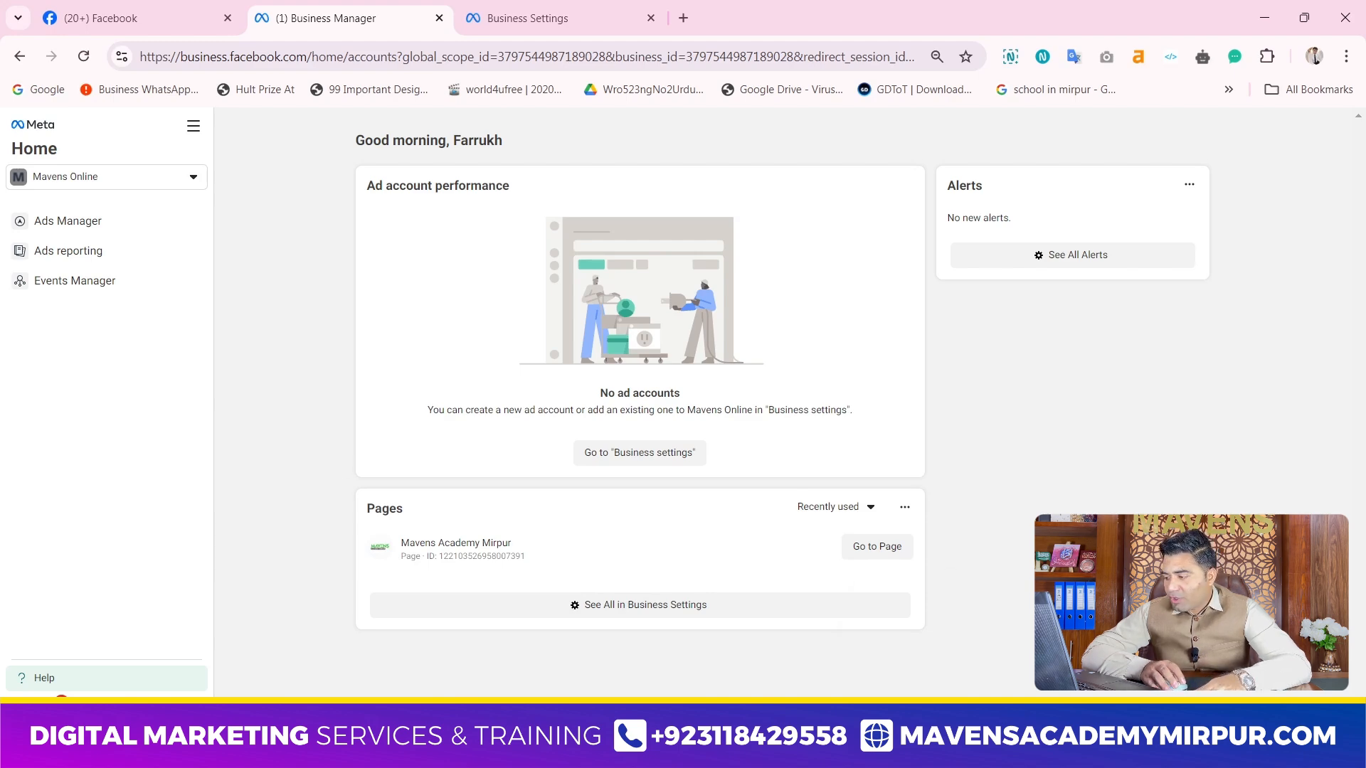
Switch to the other Chrome window and start creating a business account from the business.facebook.com page
left_click(948, 750)
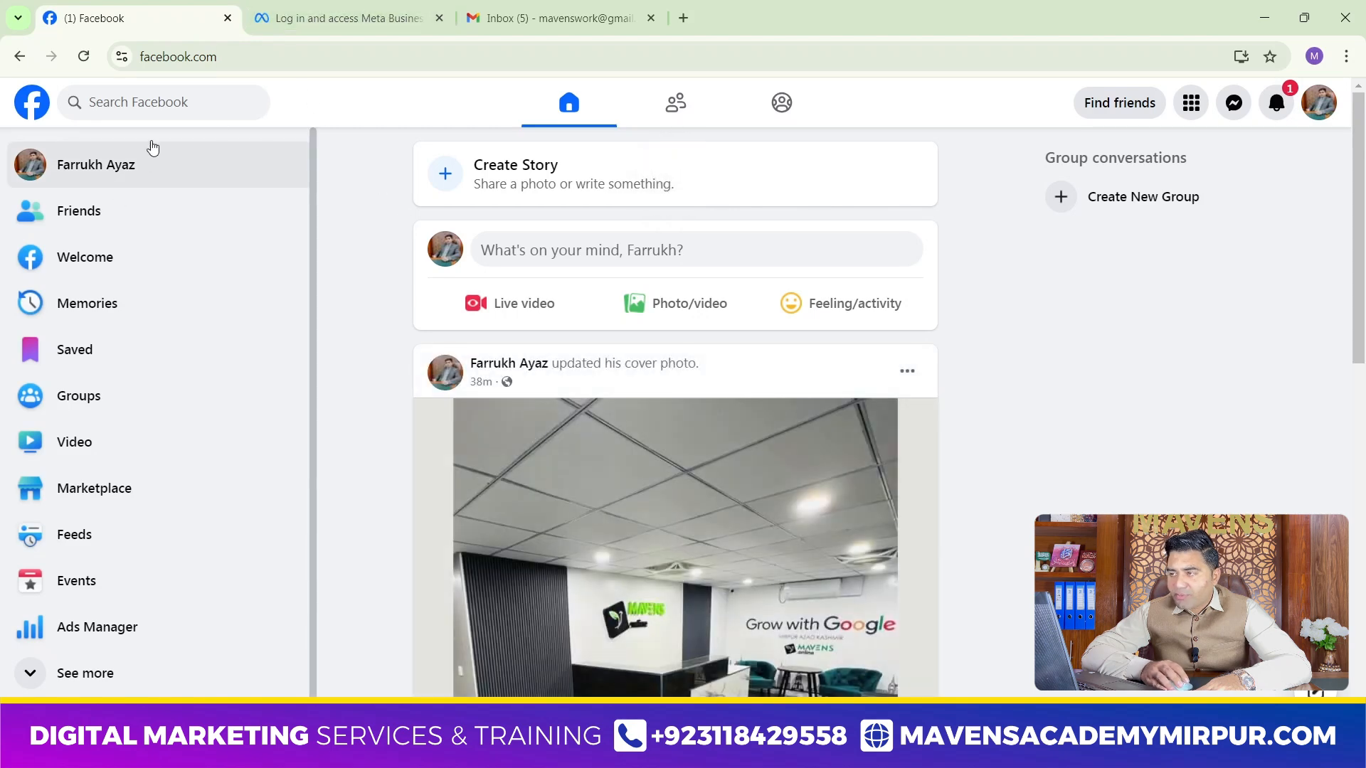
left_click(291, 14)
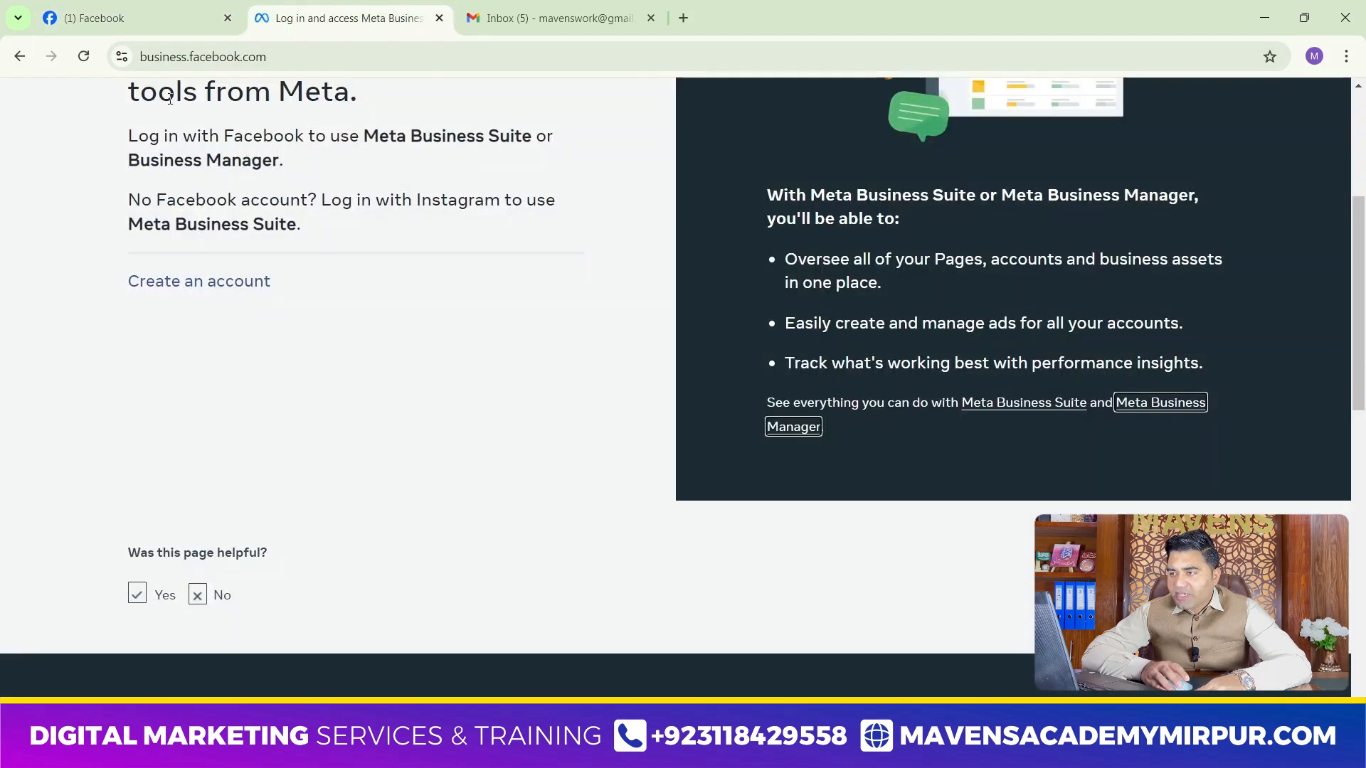
scroll(385, 131, "up", 1)
scroll(386, 130, "up", 4)
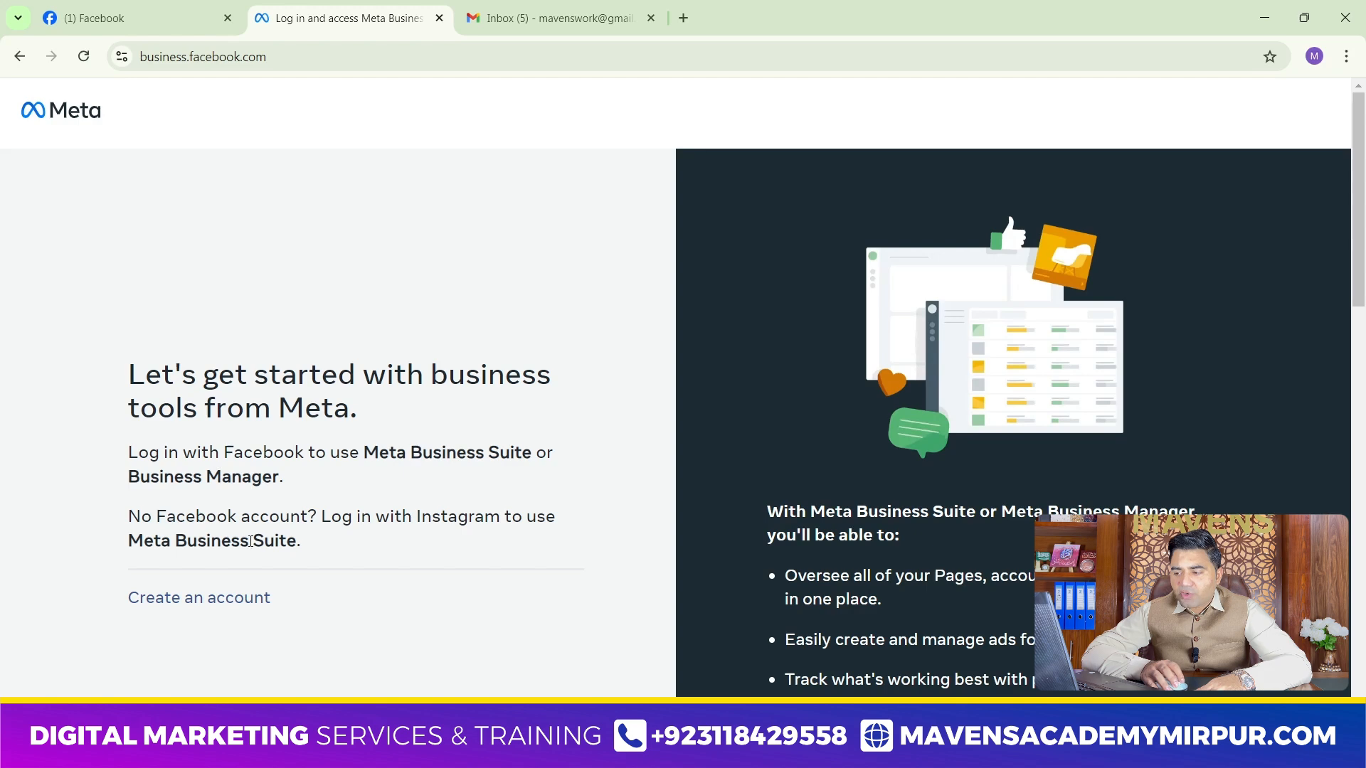
left_click(203, 598)
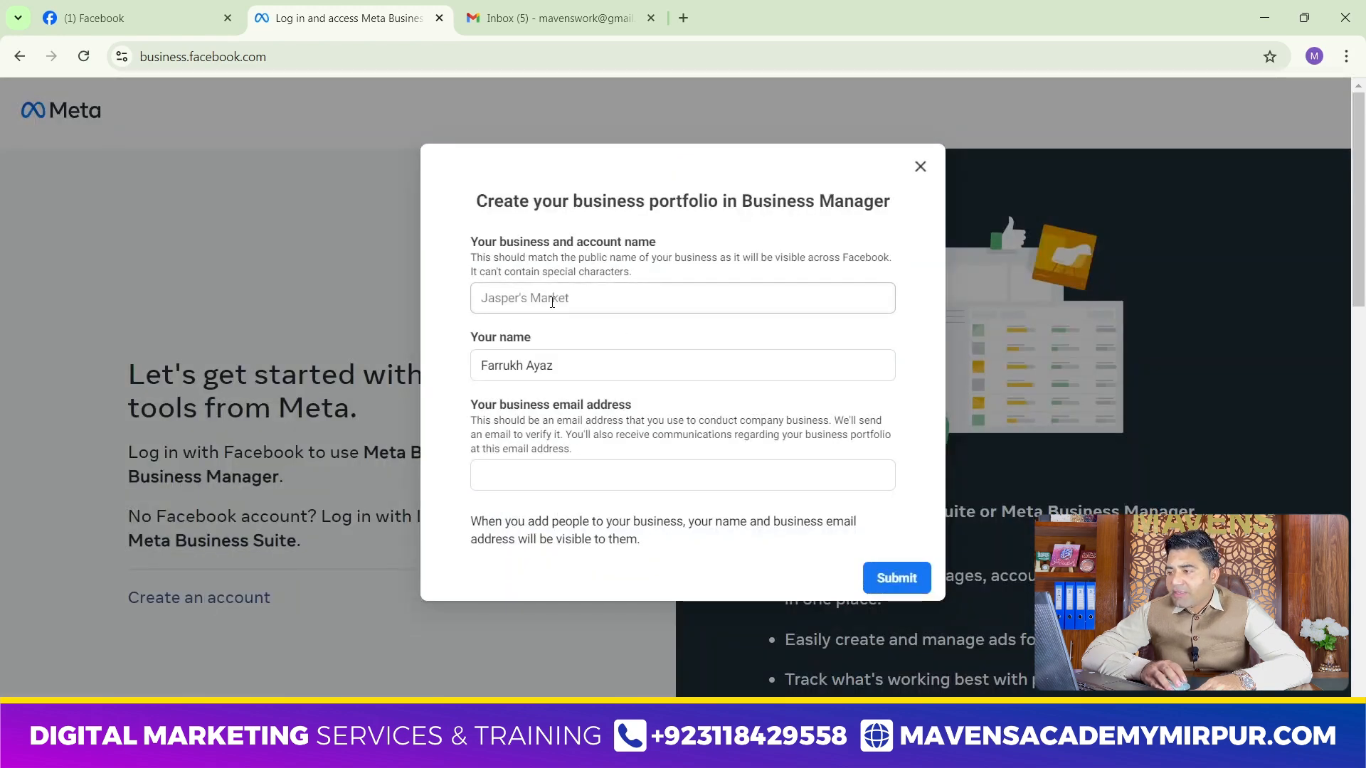
Set the new portfolio's business and account name to "Marketing Demo 01"
left_click(547, 299)
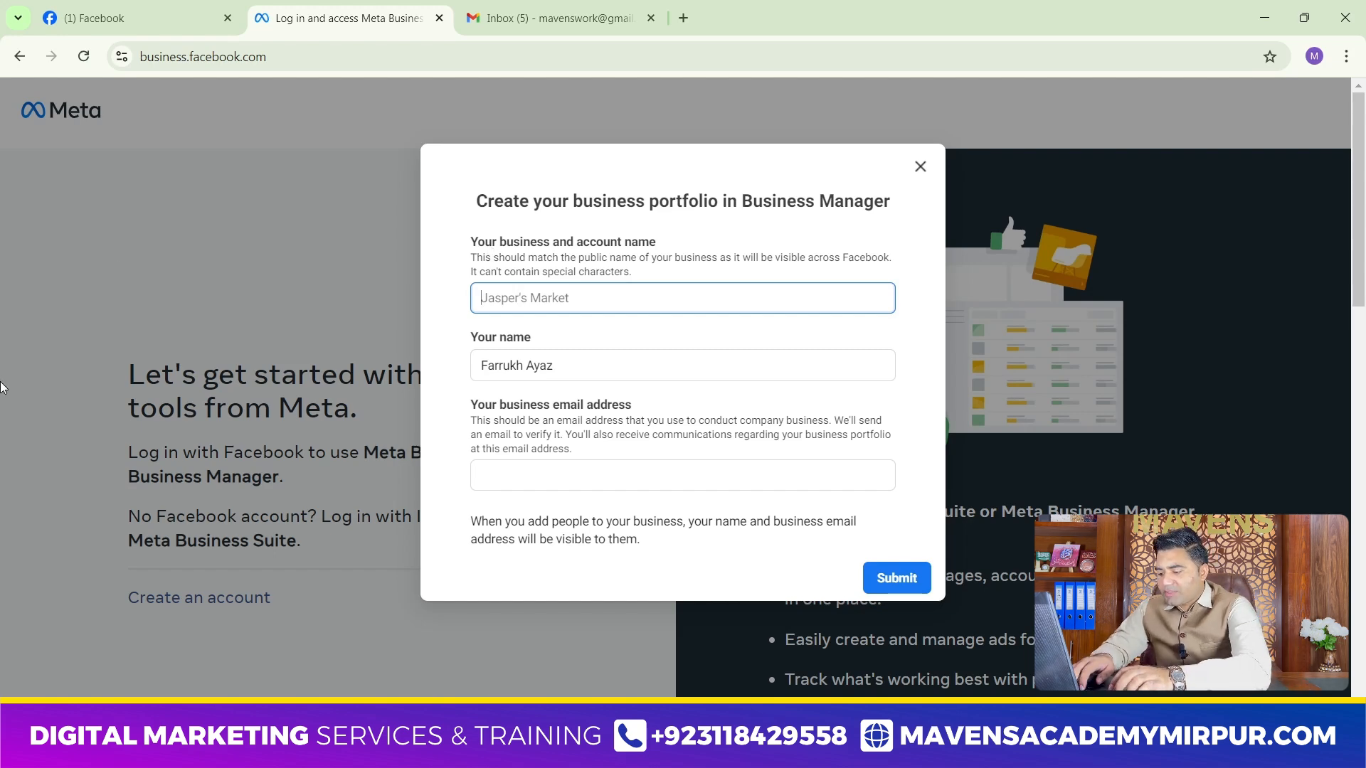
type("M")
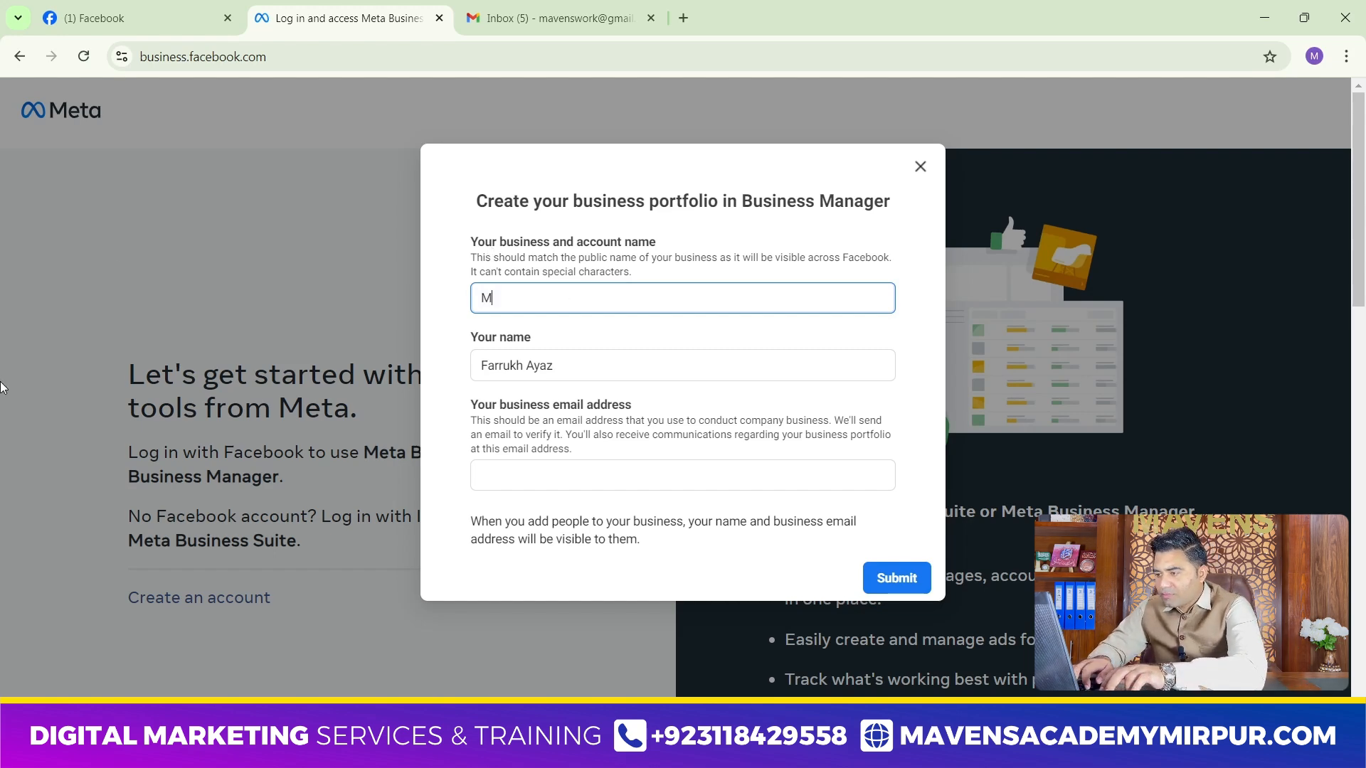
type("arketing")
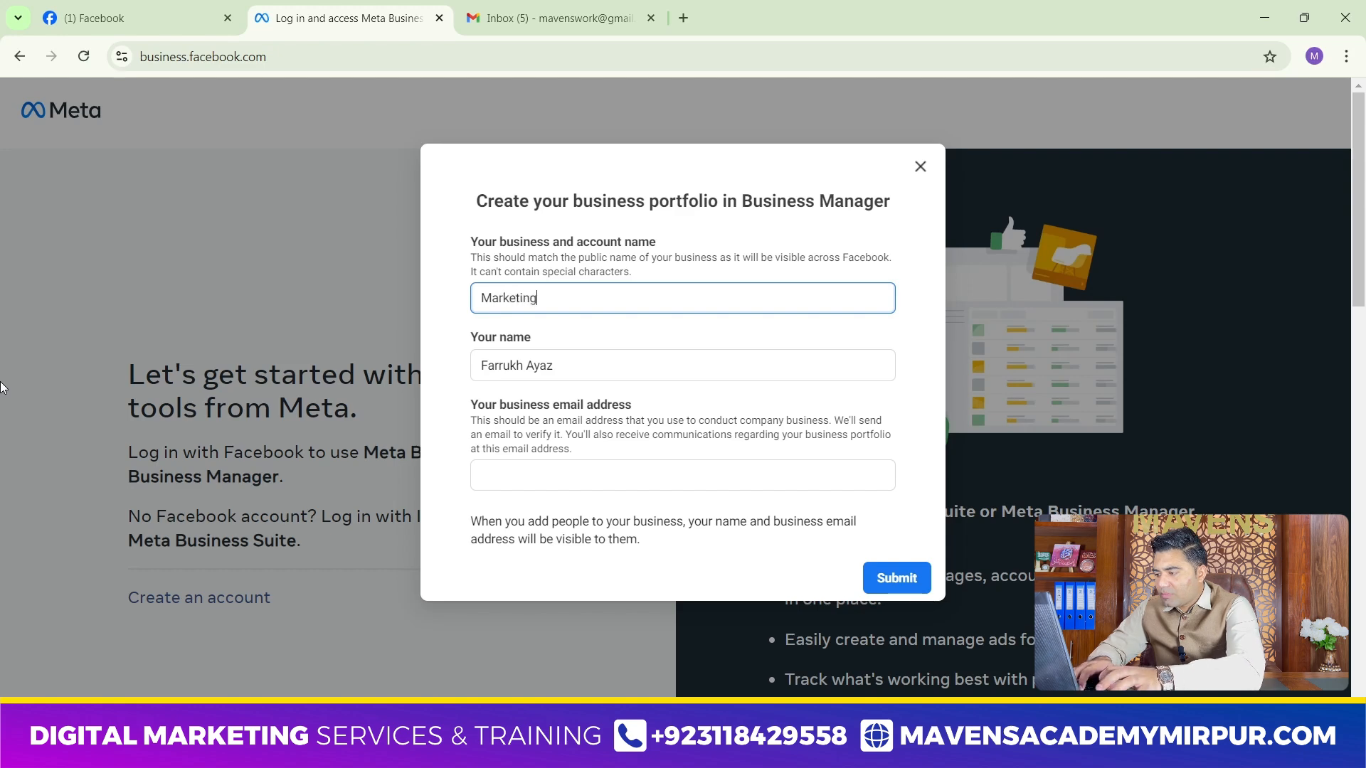
type("D")
key("BackSpace")
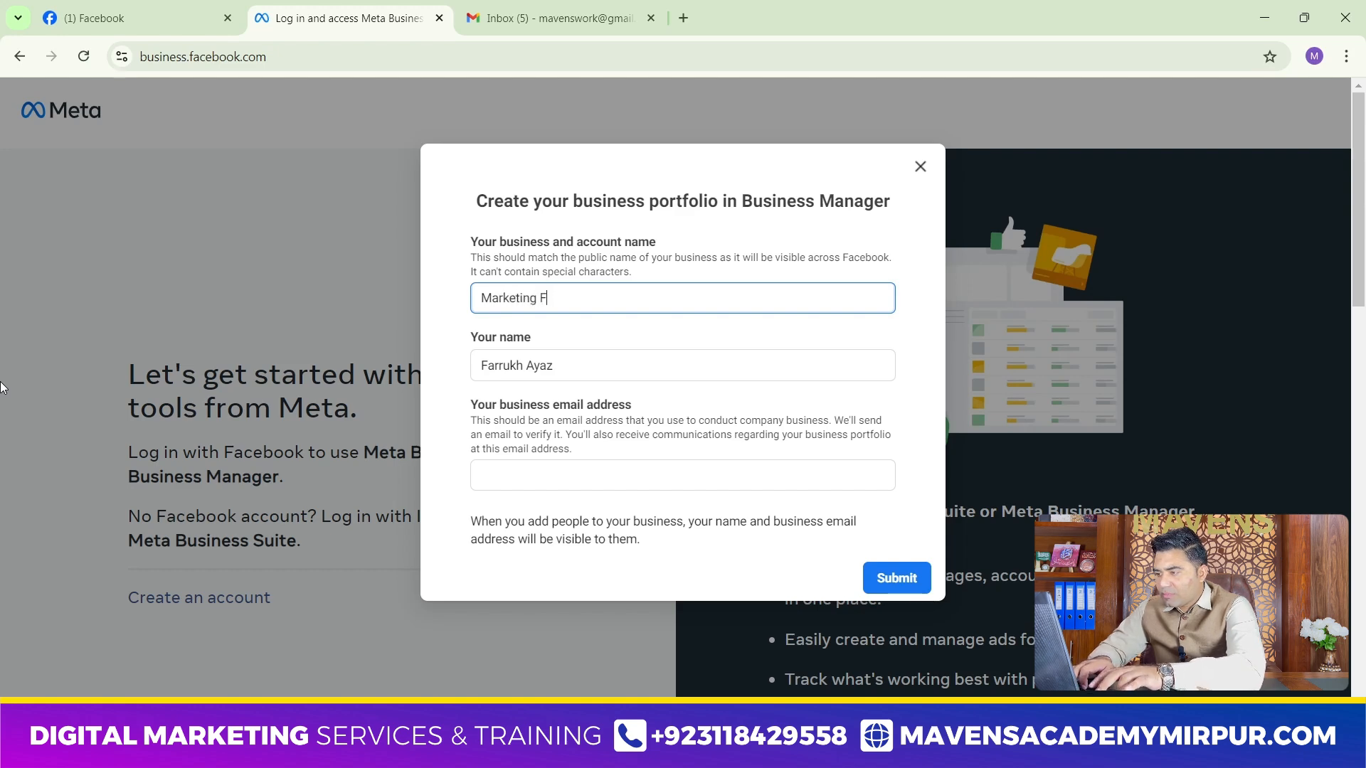
type("Demo 01")
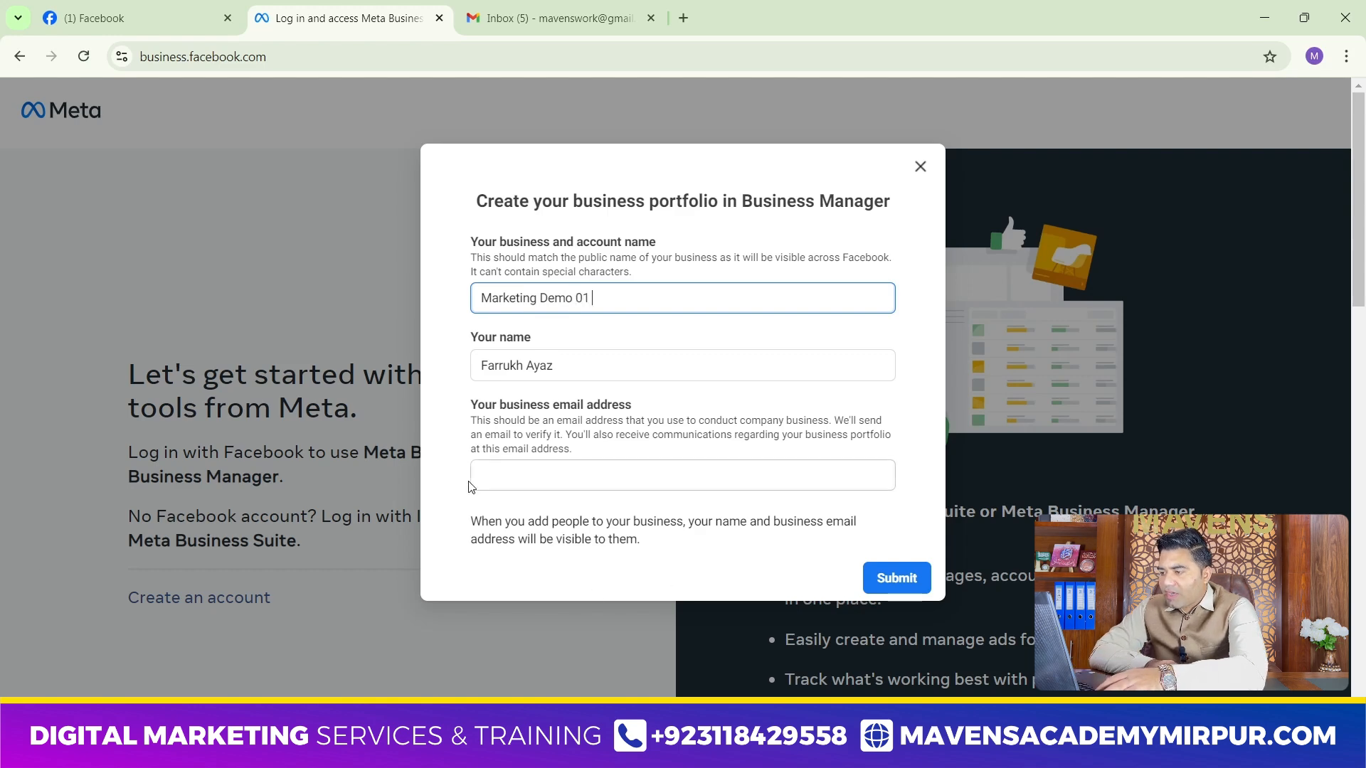
Fill in the business email address and submit the new business portfolio form
left_click(521, 477)
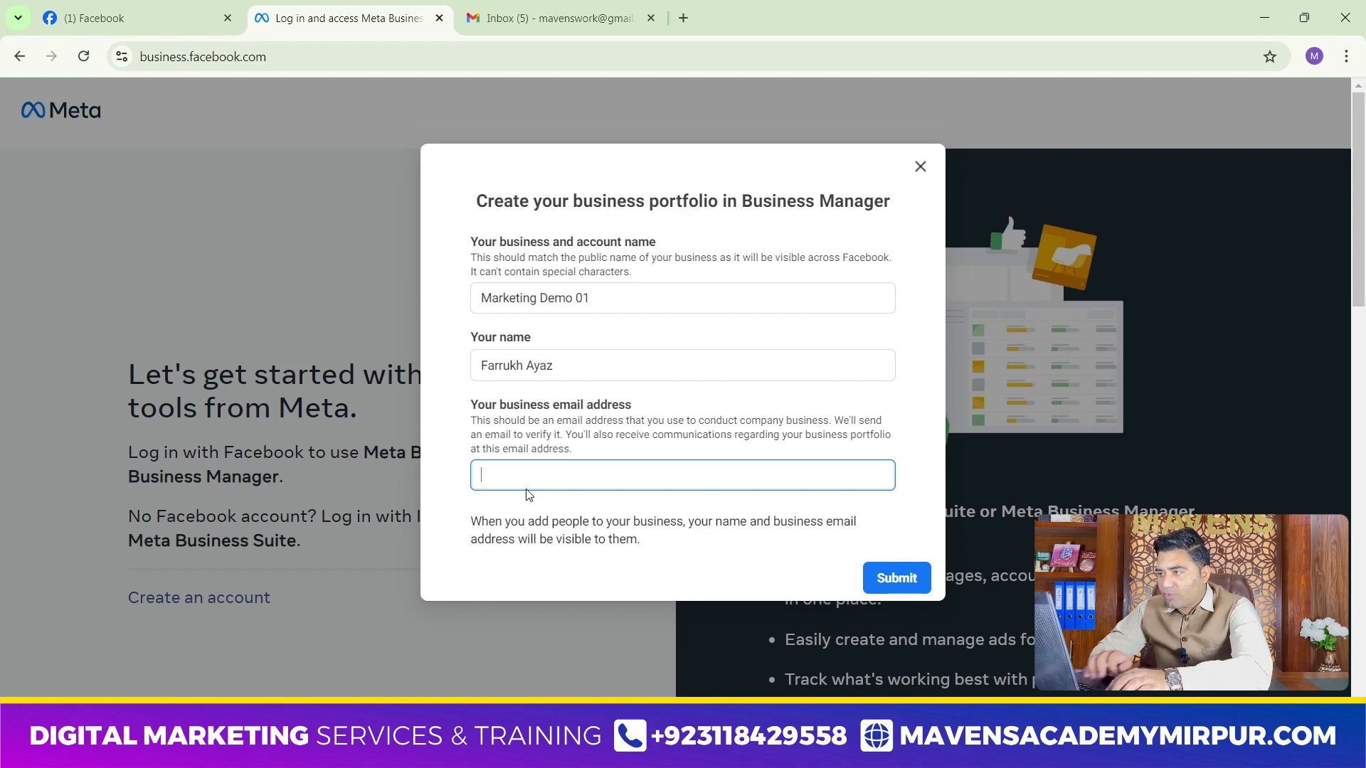
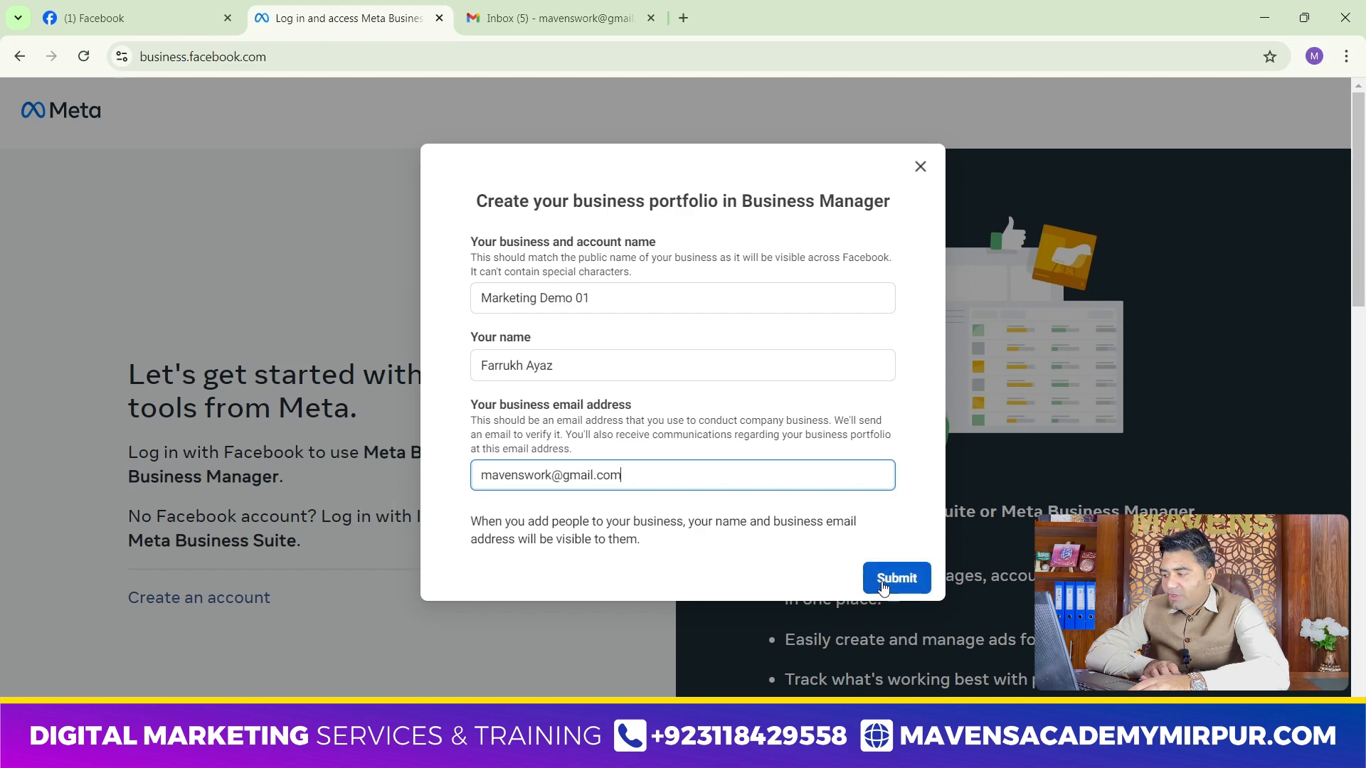
left_click(883, 584)
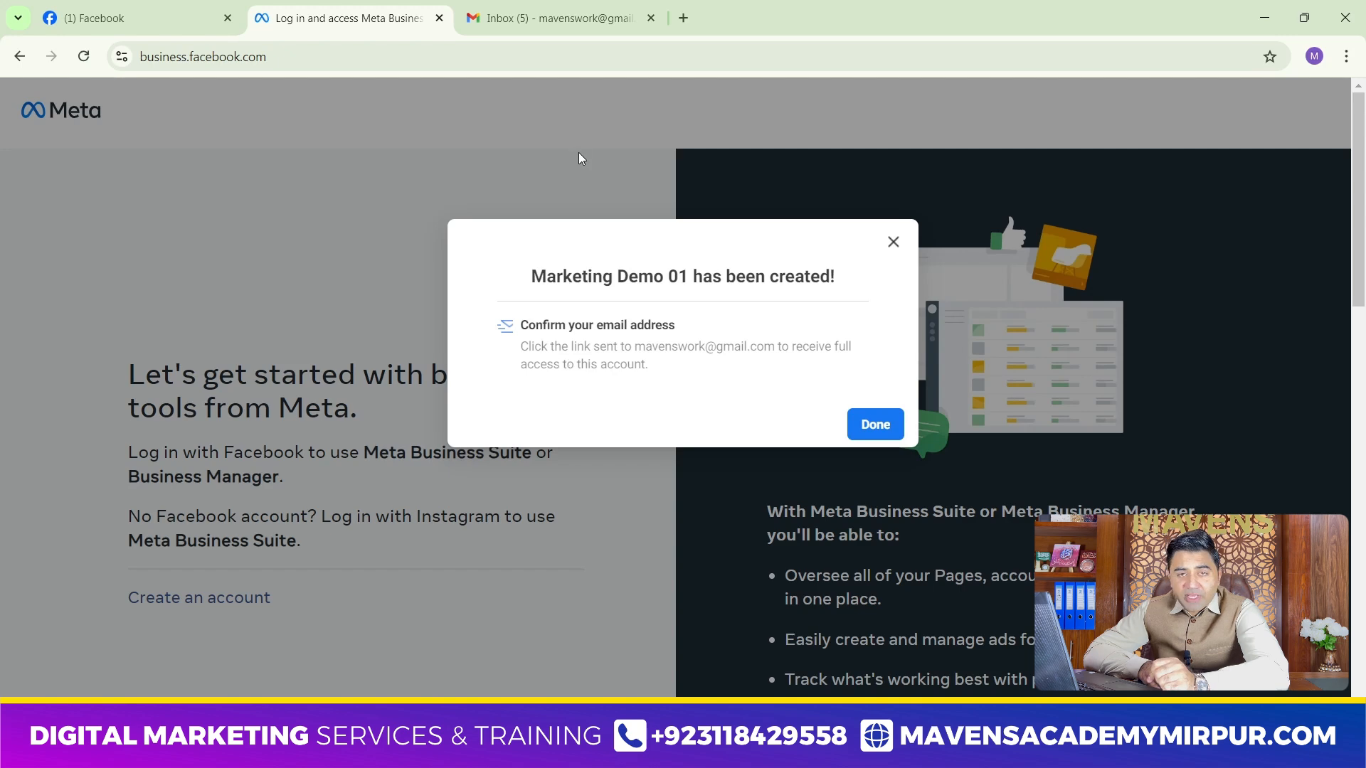
In Gmail, open Facebook's "Confirm your business email address" message among the social mails and confirm the address
left_click(534, 19)
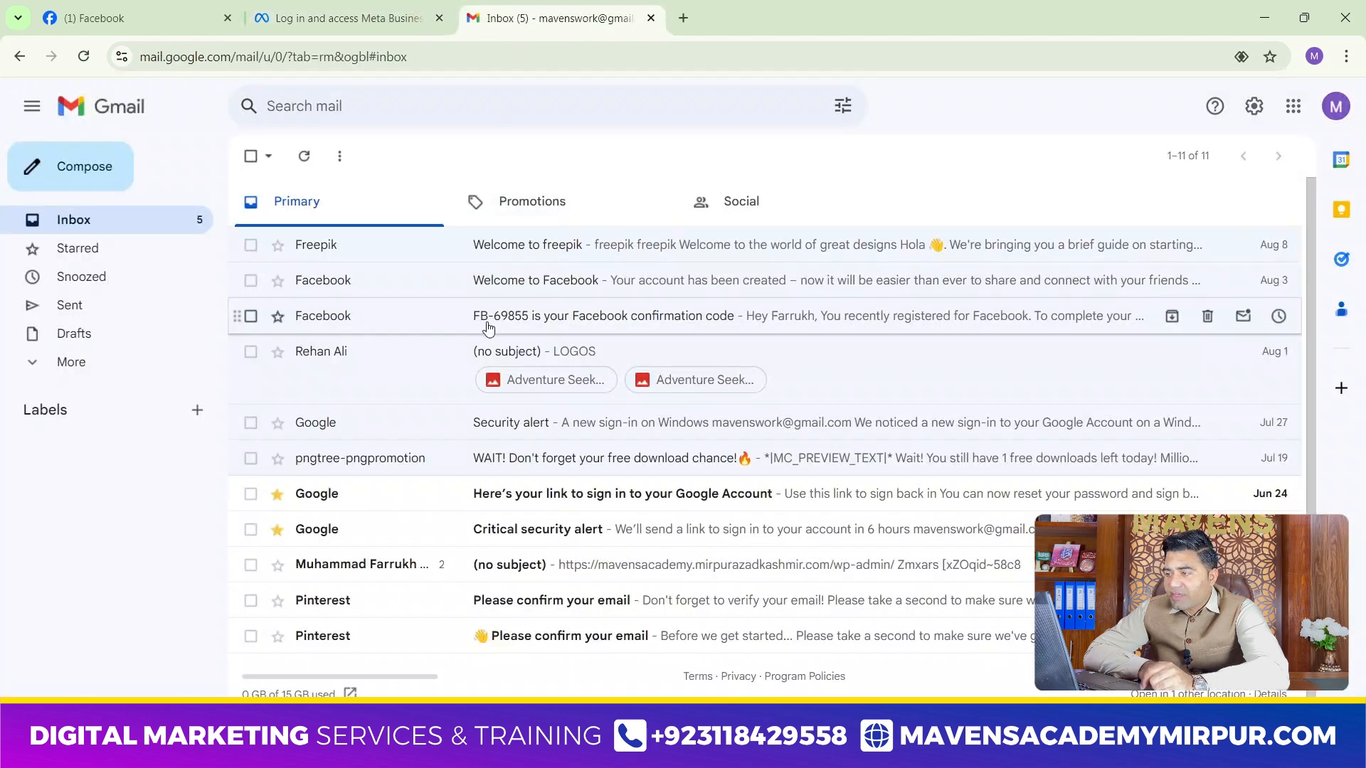
left_click(304, 156)
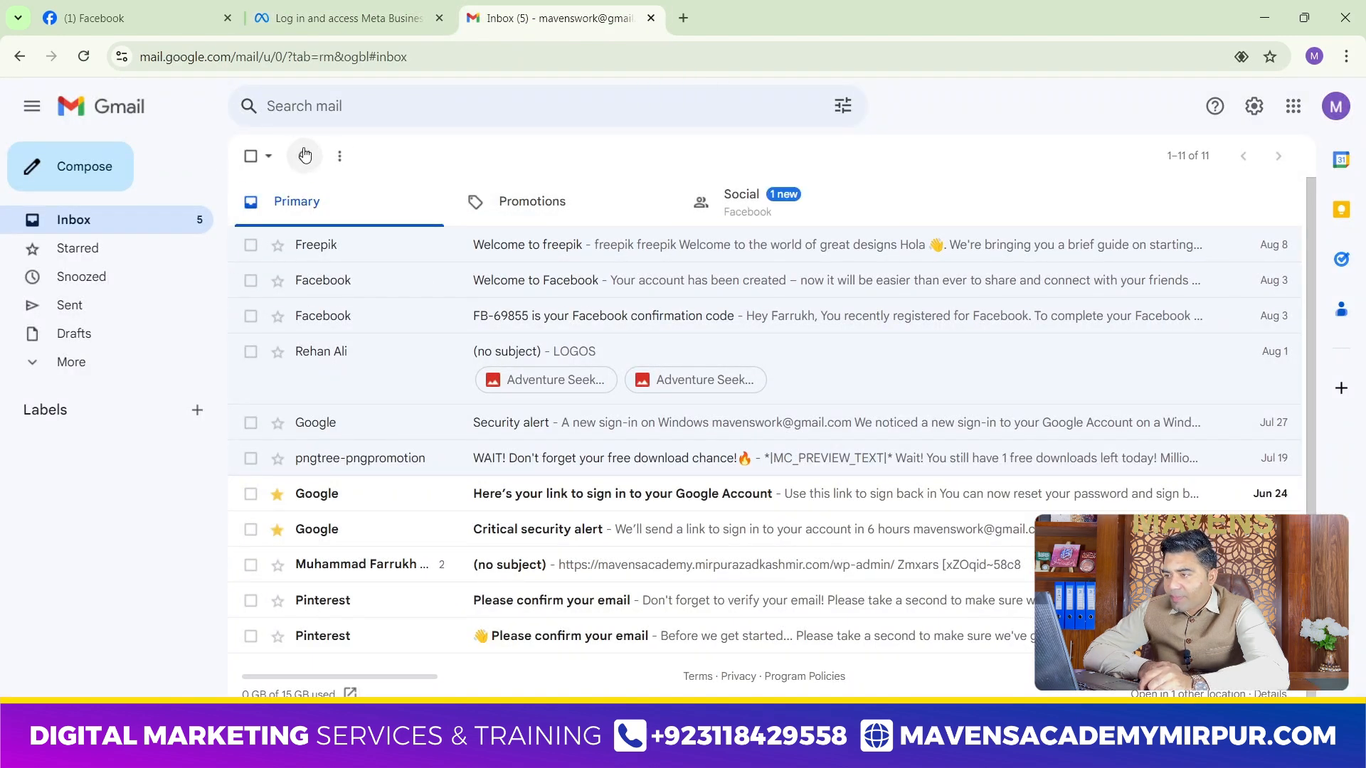
left_click(743, 201)
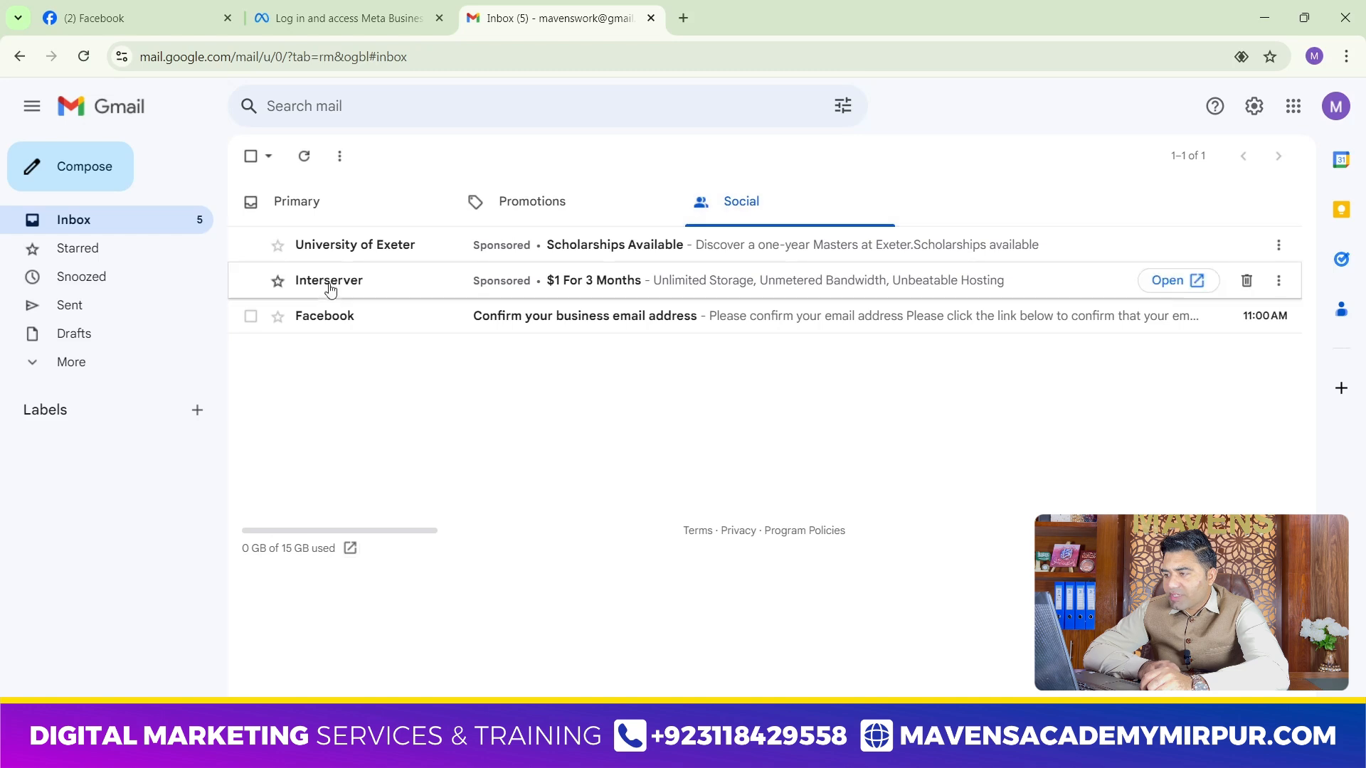
left_click(526, 324)
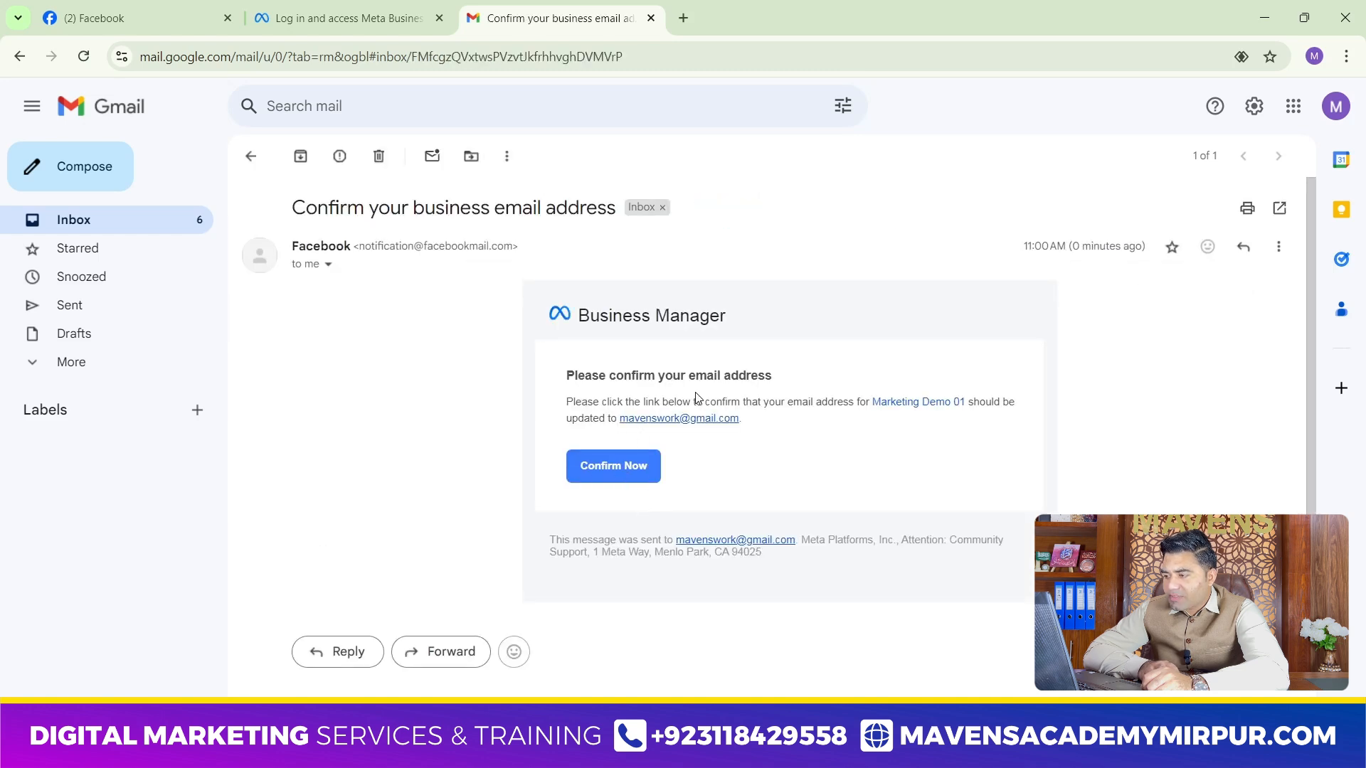
left_click(617, 467)
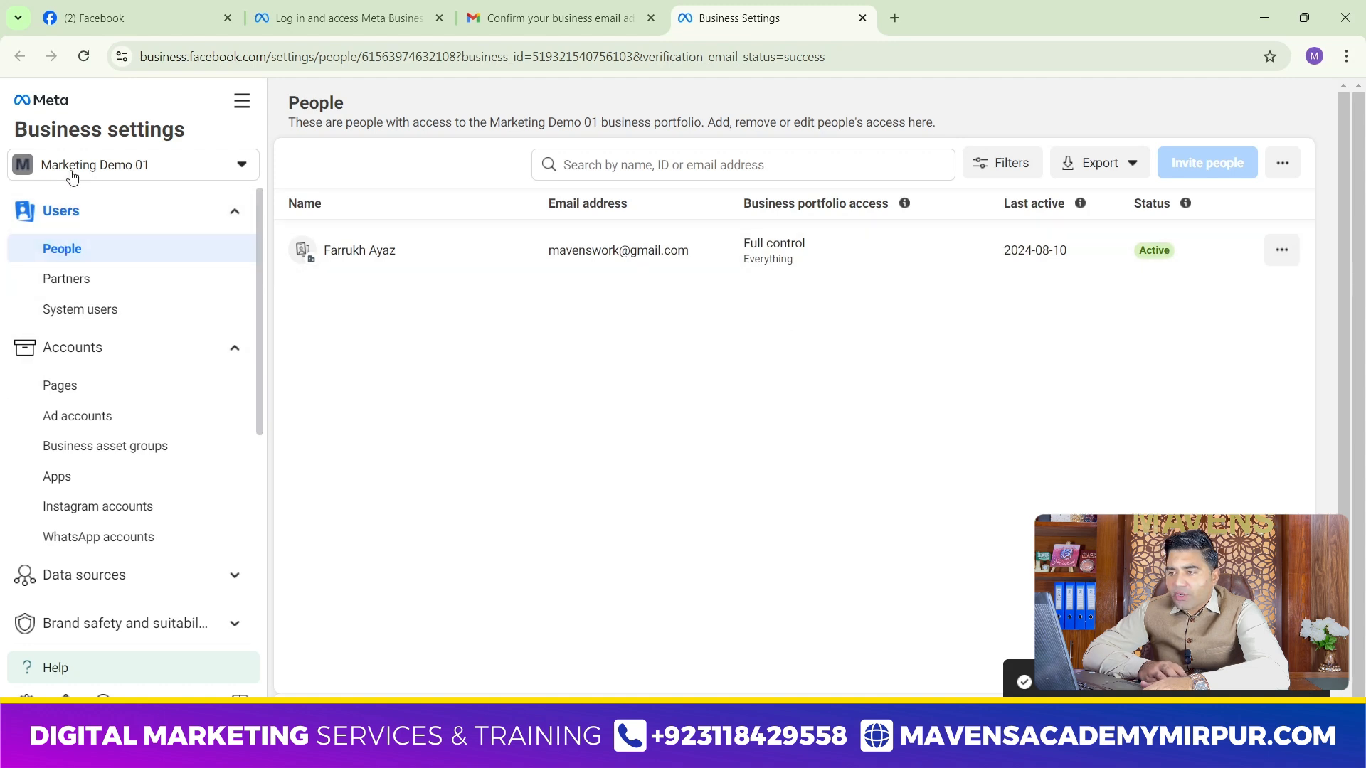
Collapse the Users and Accounts groups in the Marketing Demo 01 business settings
left_click(75, 212)
left_click(226, 259)
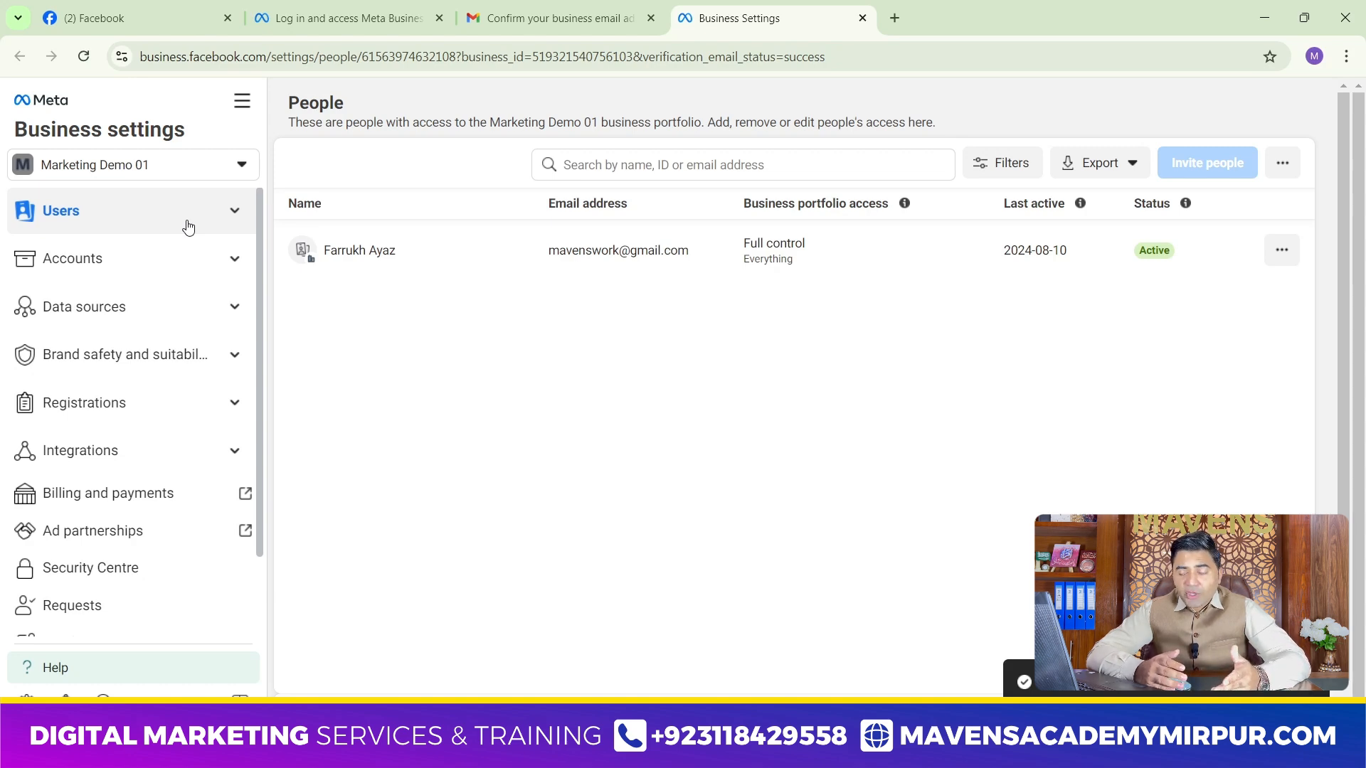
Expand the Users and Accounts groups in the Marketing Demo 01 business settings
left_click(114, 225)
left_click(113, 213)
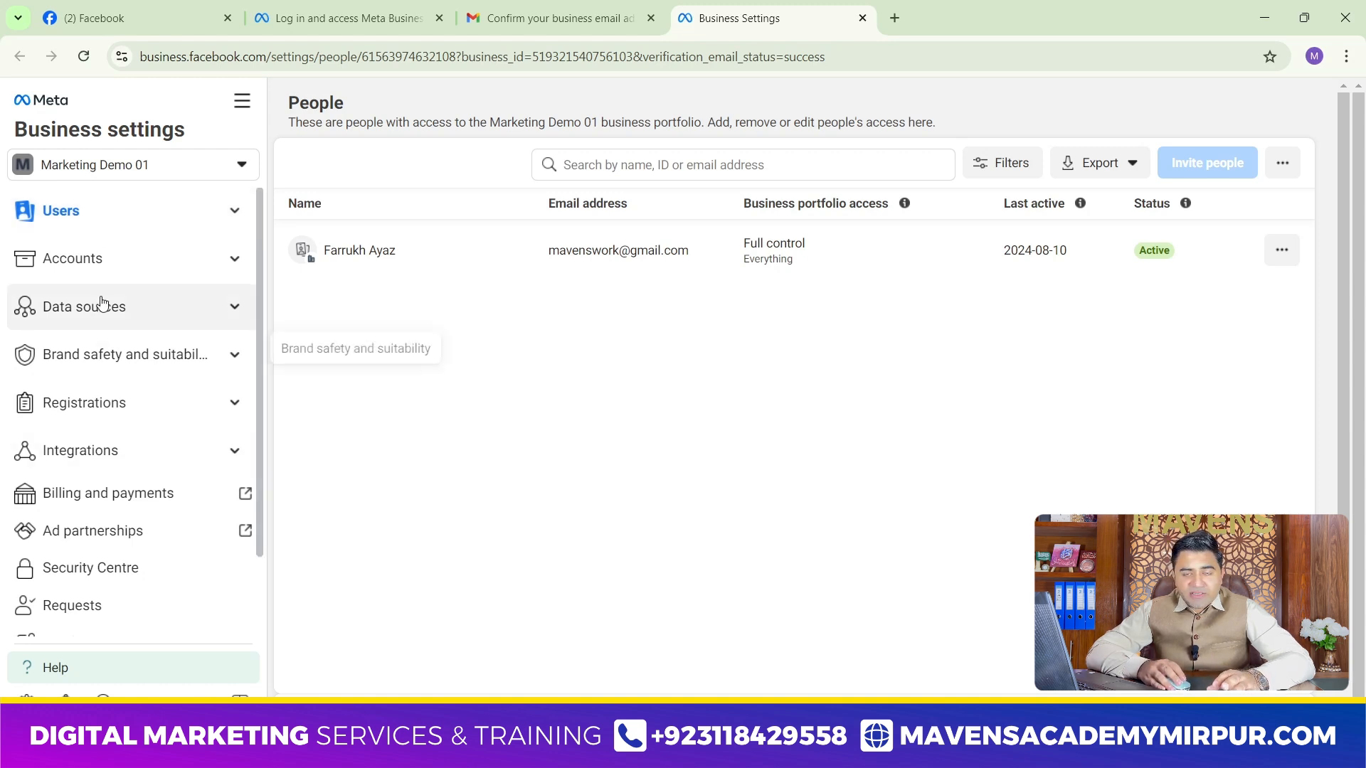
left_click(89, 217)
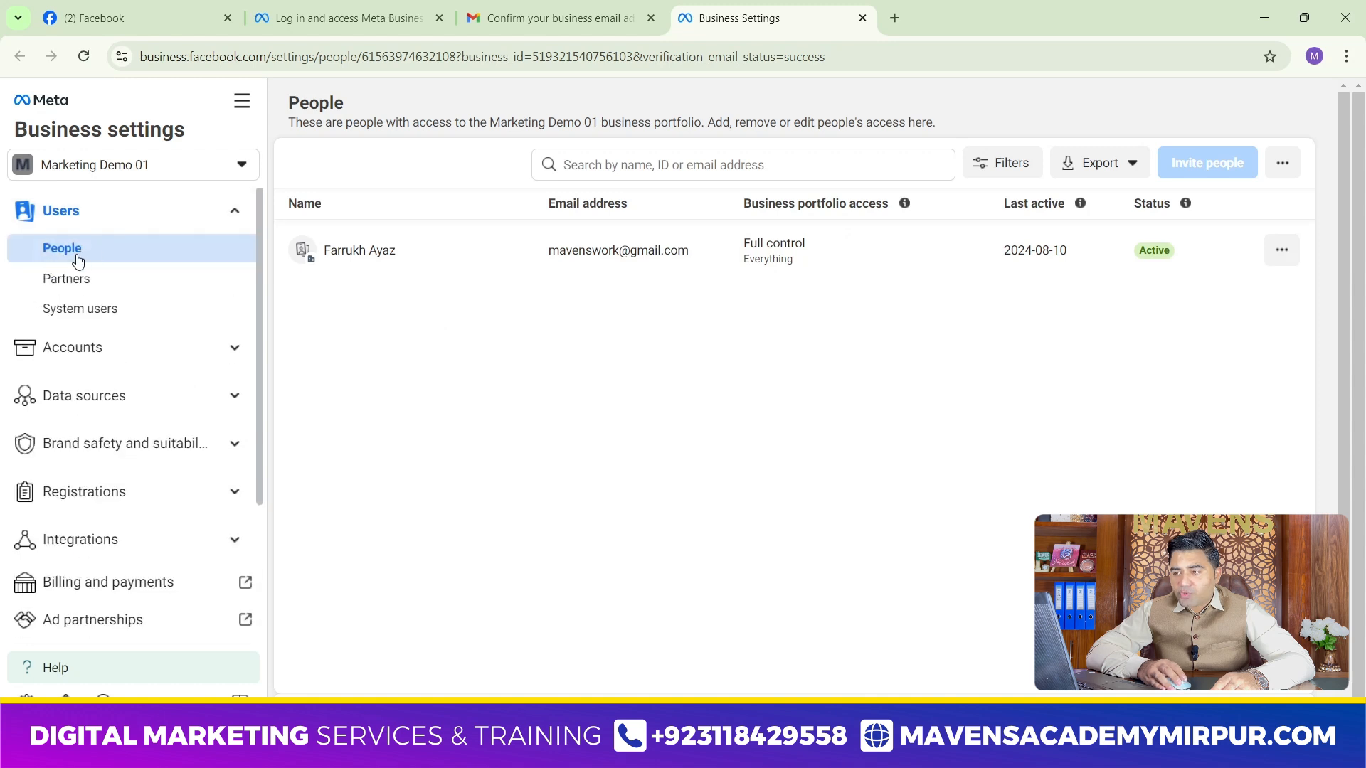
left_click(76, 220)
left_click(77, 263)
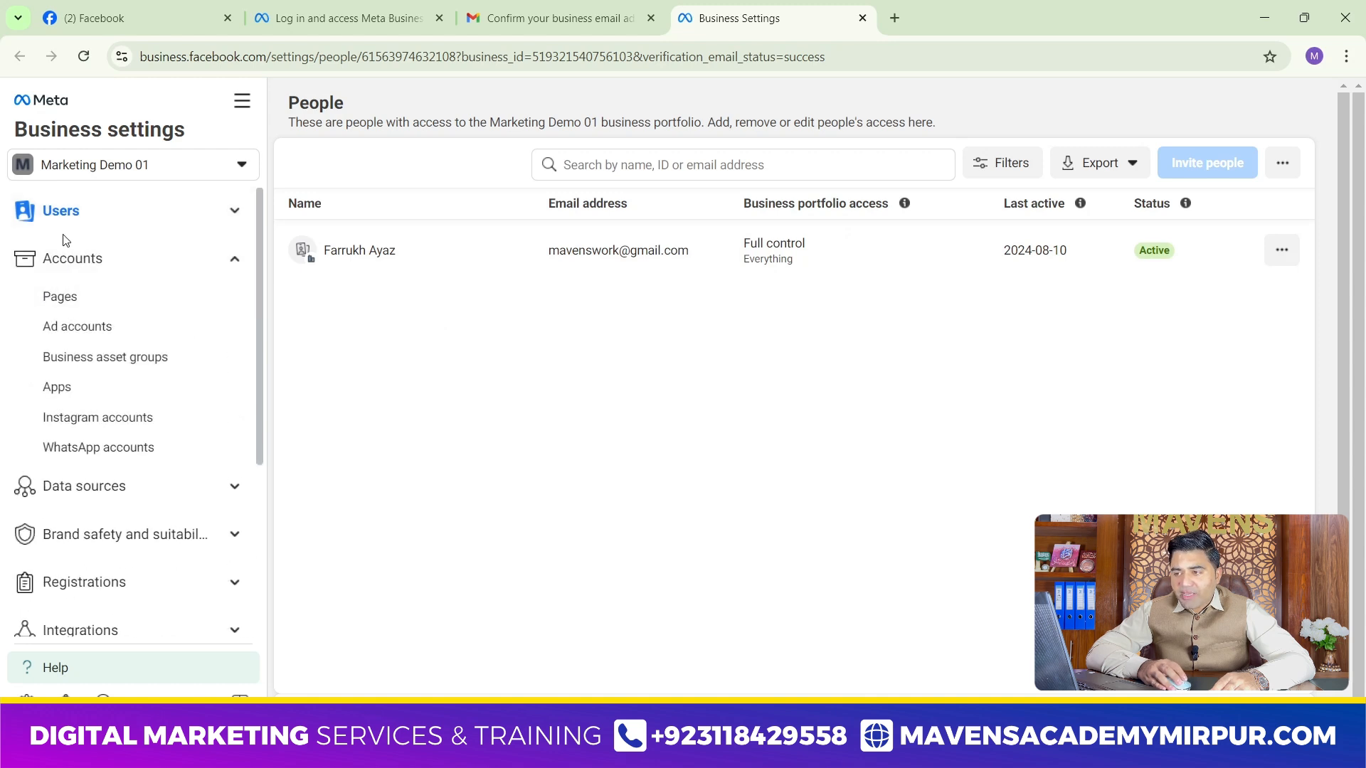
left_click(84, 217)
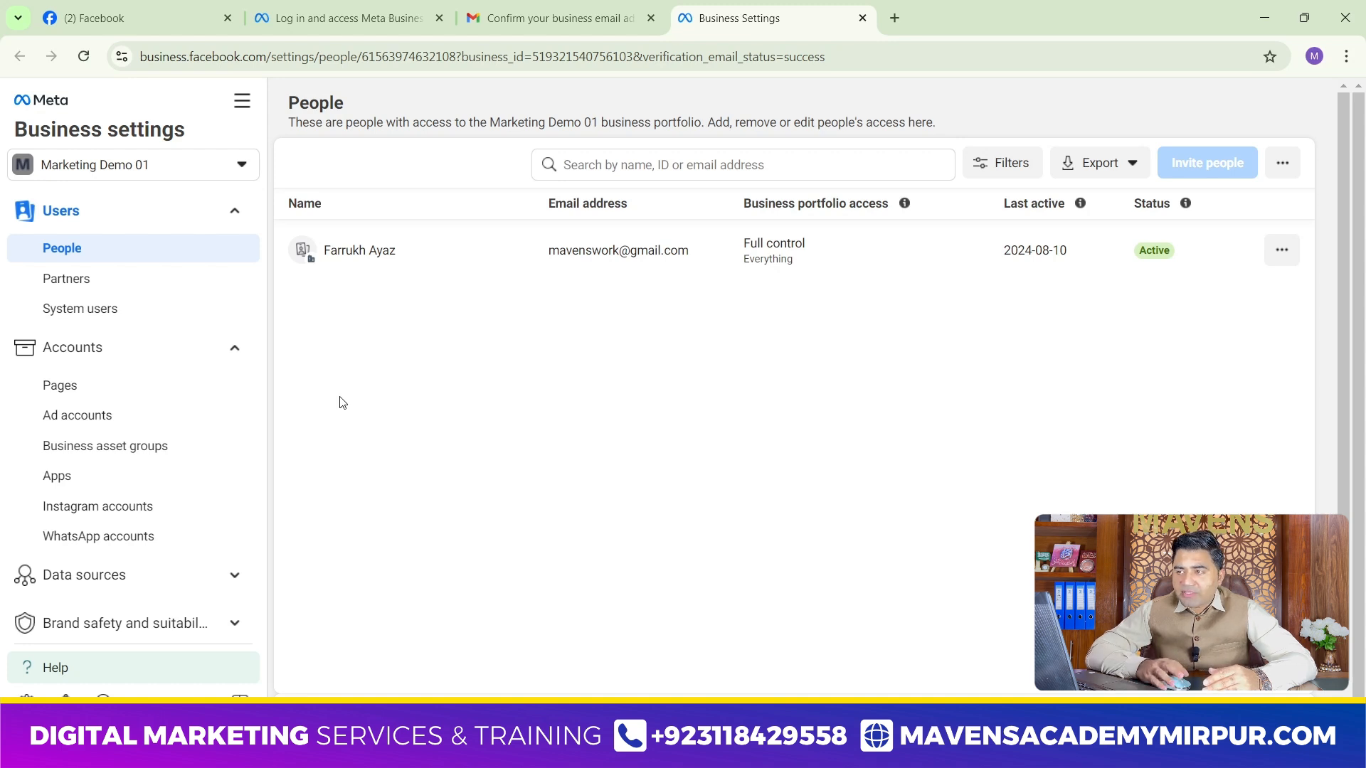
mouse_move(172, 7)
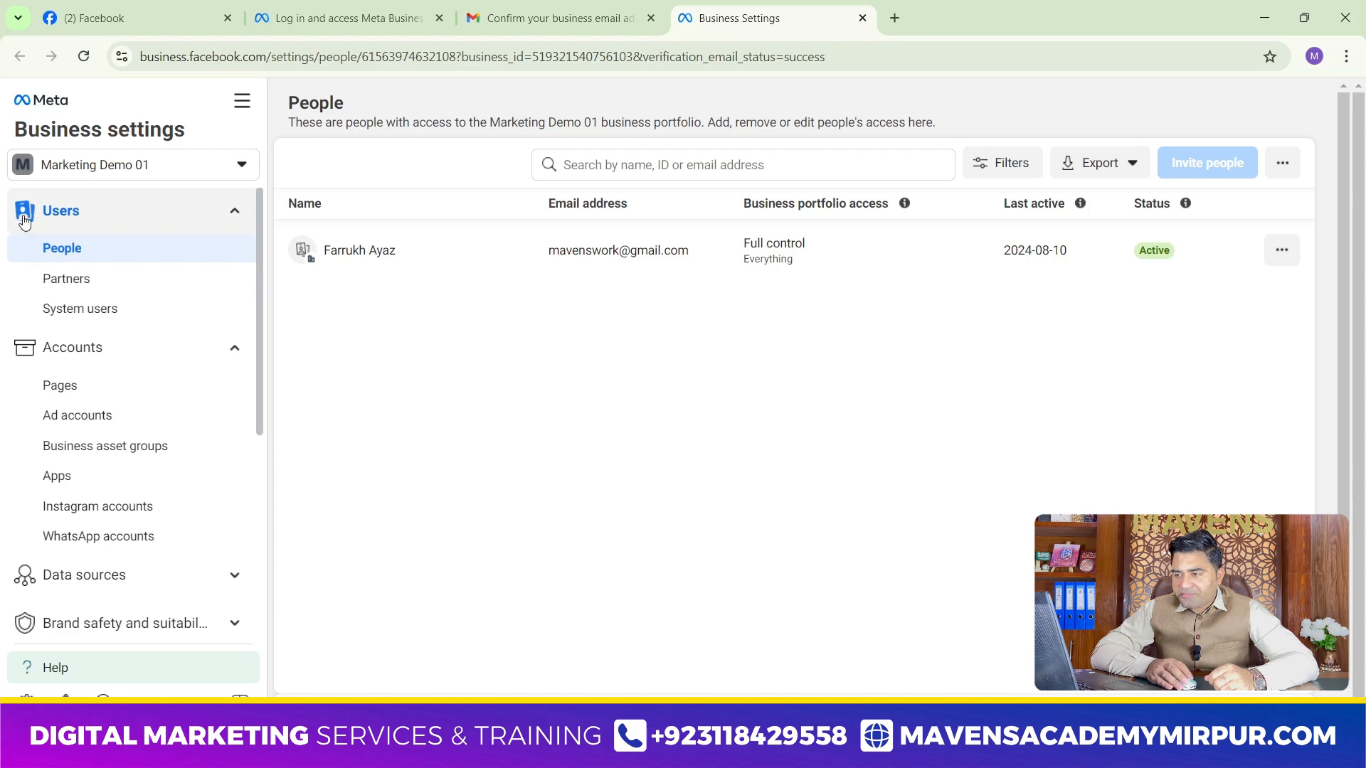
Look through the People and Partners pages of Marketing Demo 01 and open the form for adding a partner to share assets with
left_click(69, 278)
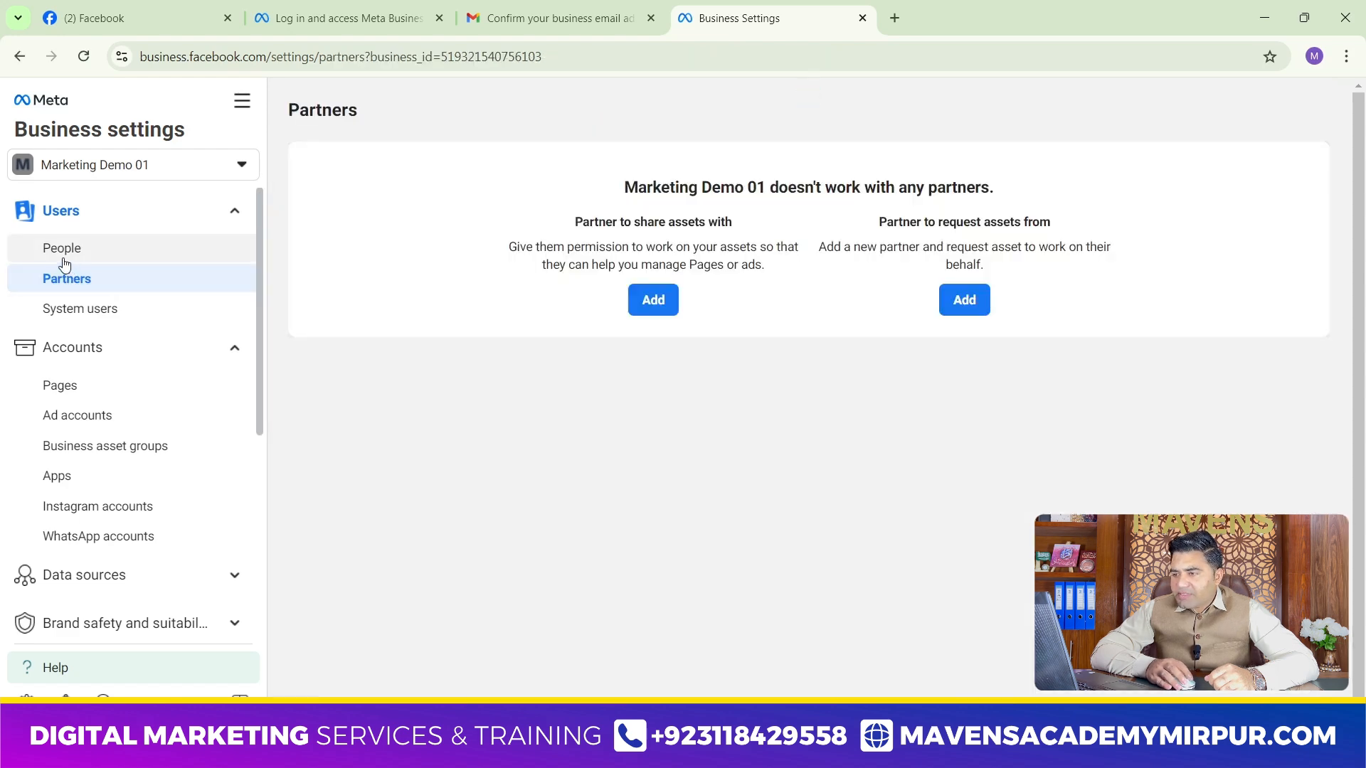
left_click(74, 251)
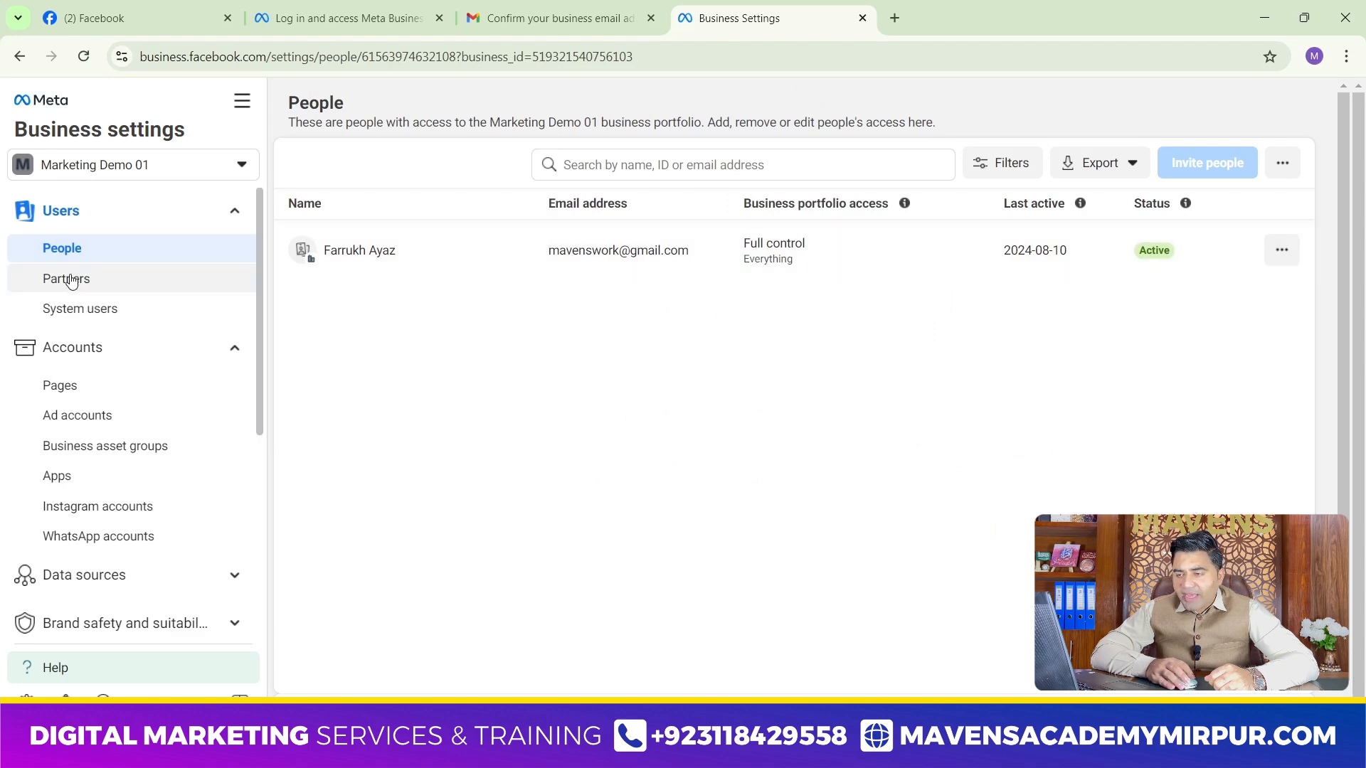
left_click(71, 281)
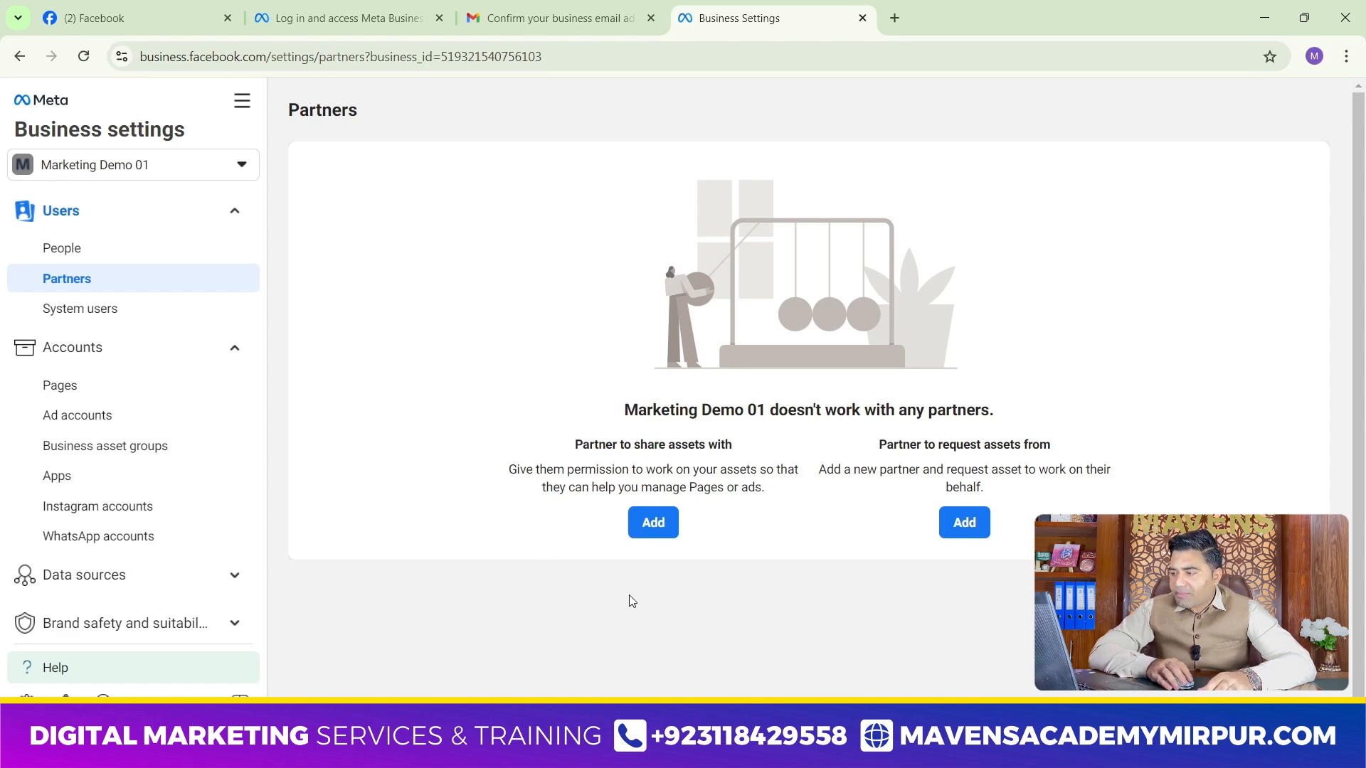
left_click(659, 525)
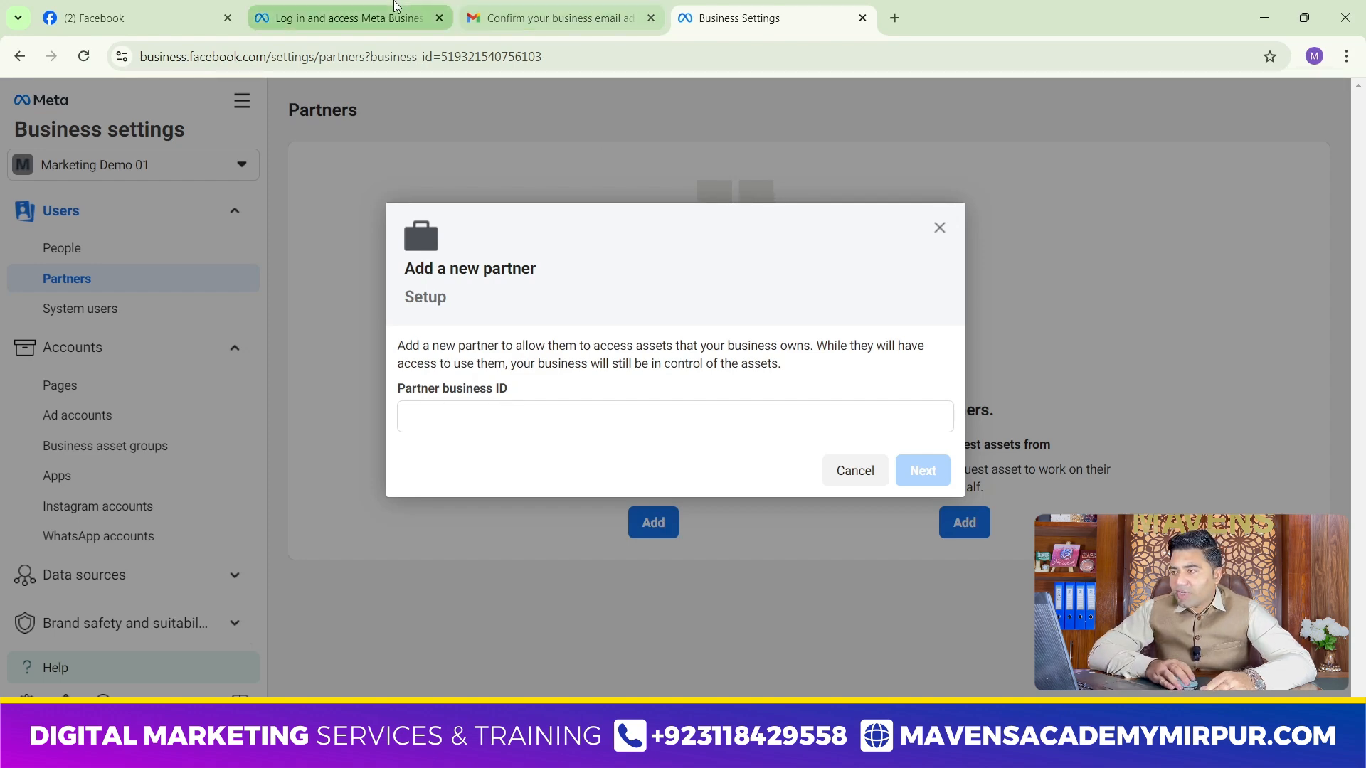
left_click(493, 414)
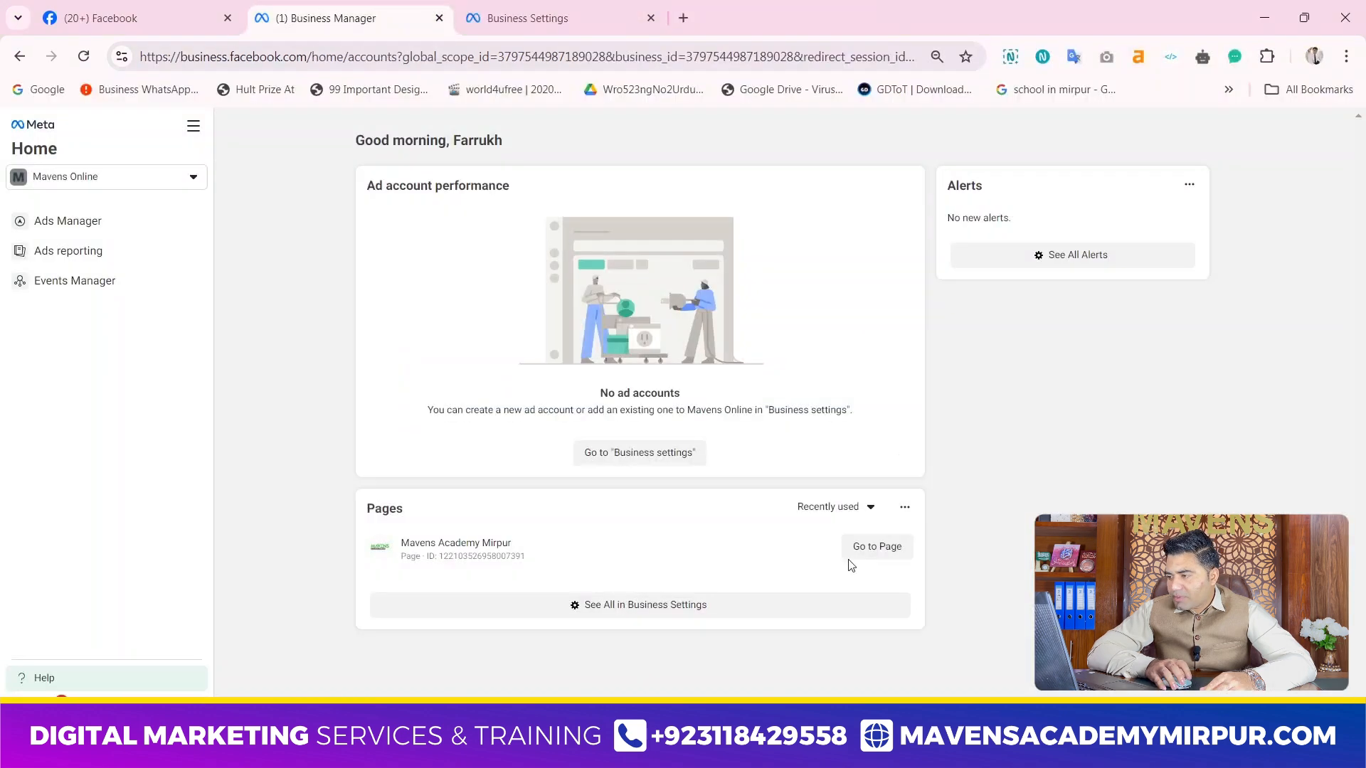
Switch to the other browser window and open the business settings of the Mavens Online portfolio
left_click(106, 176)
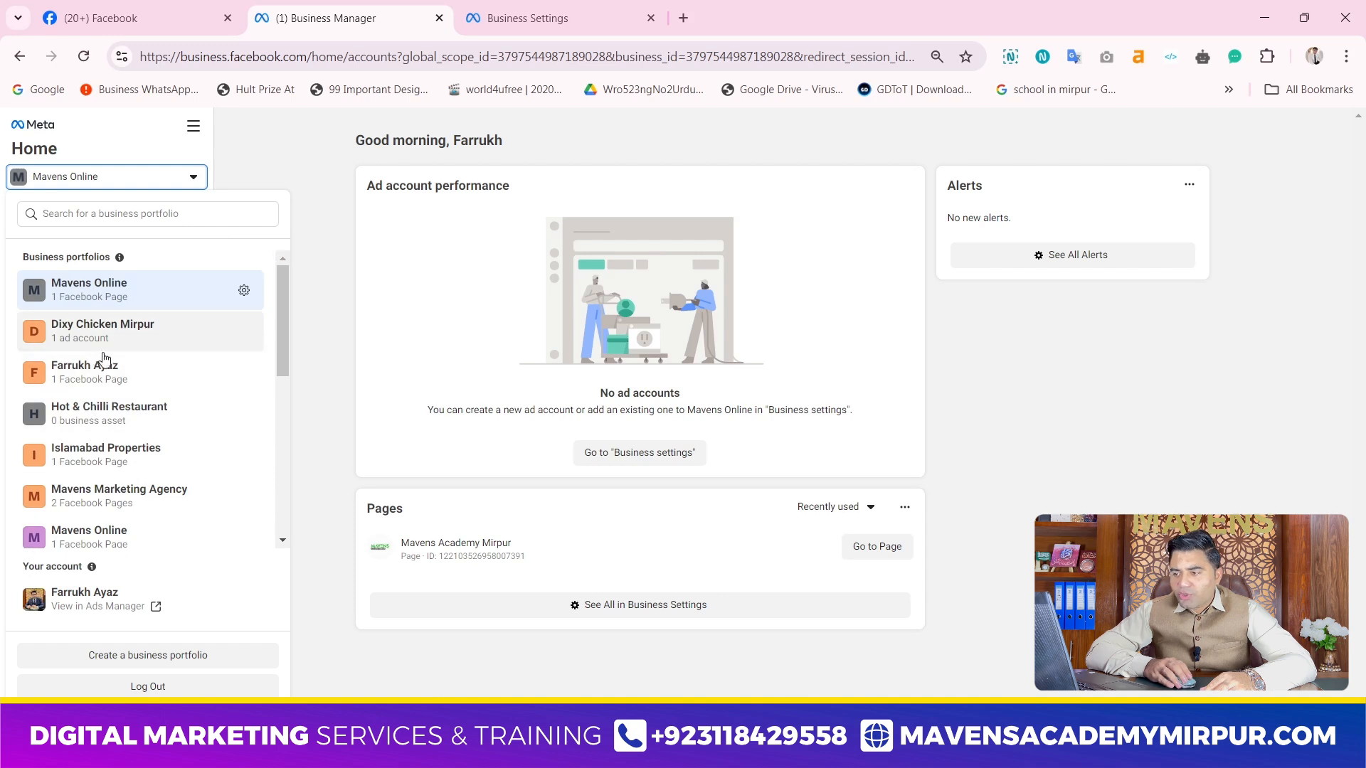
scroll(121, 463, "down", 2)
scroll(130, 406, "up", 2)
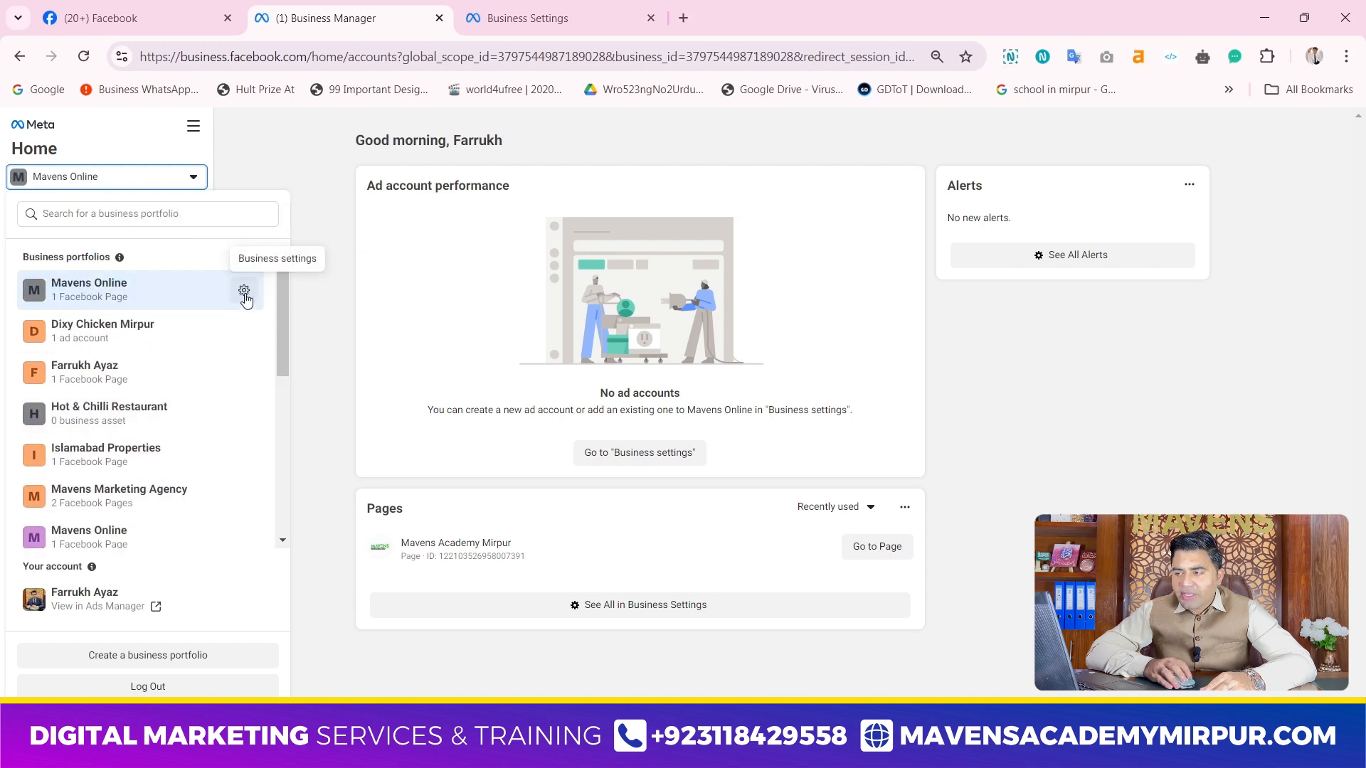
left_click(243, 290)
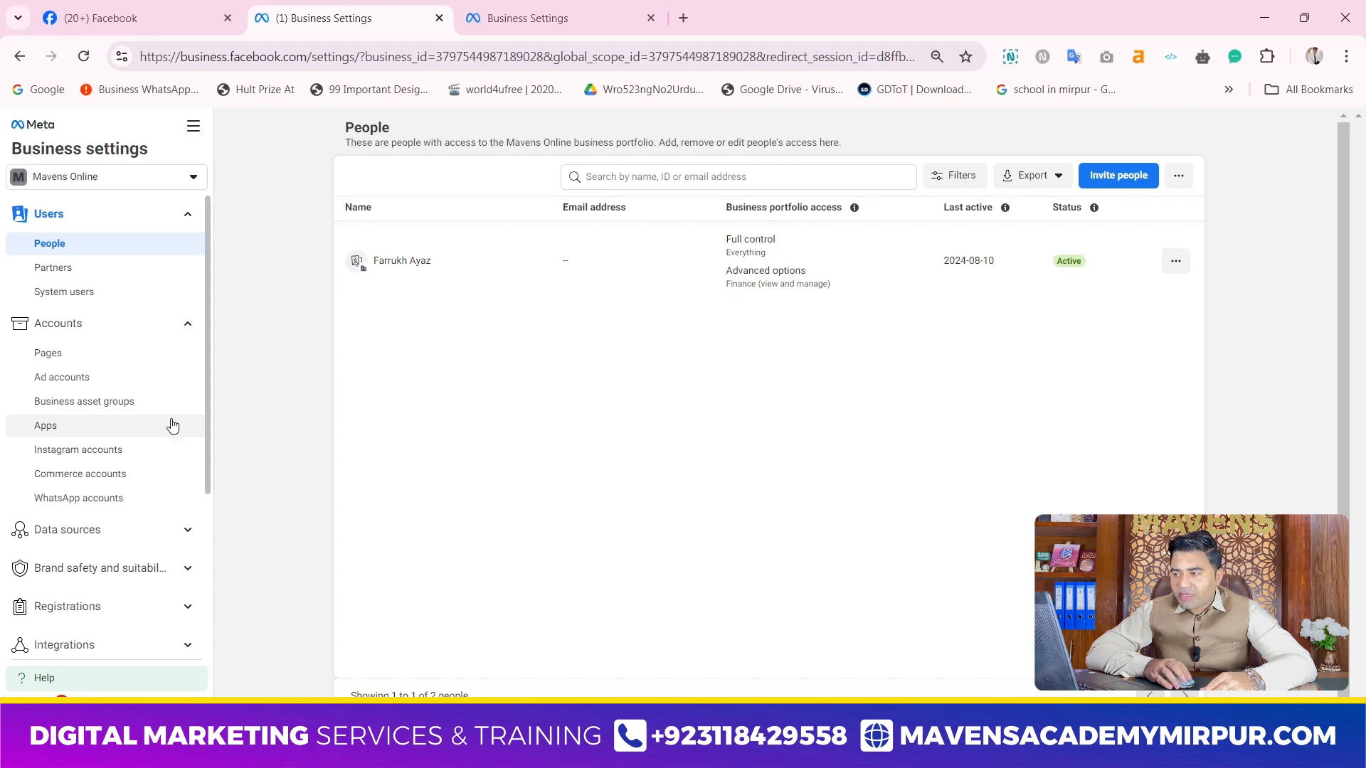
Copy the Business Manager ID of Mavens Online from its business information
scroll(146, 541, "down", 3)
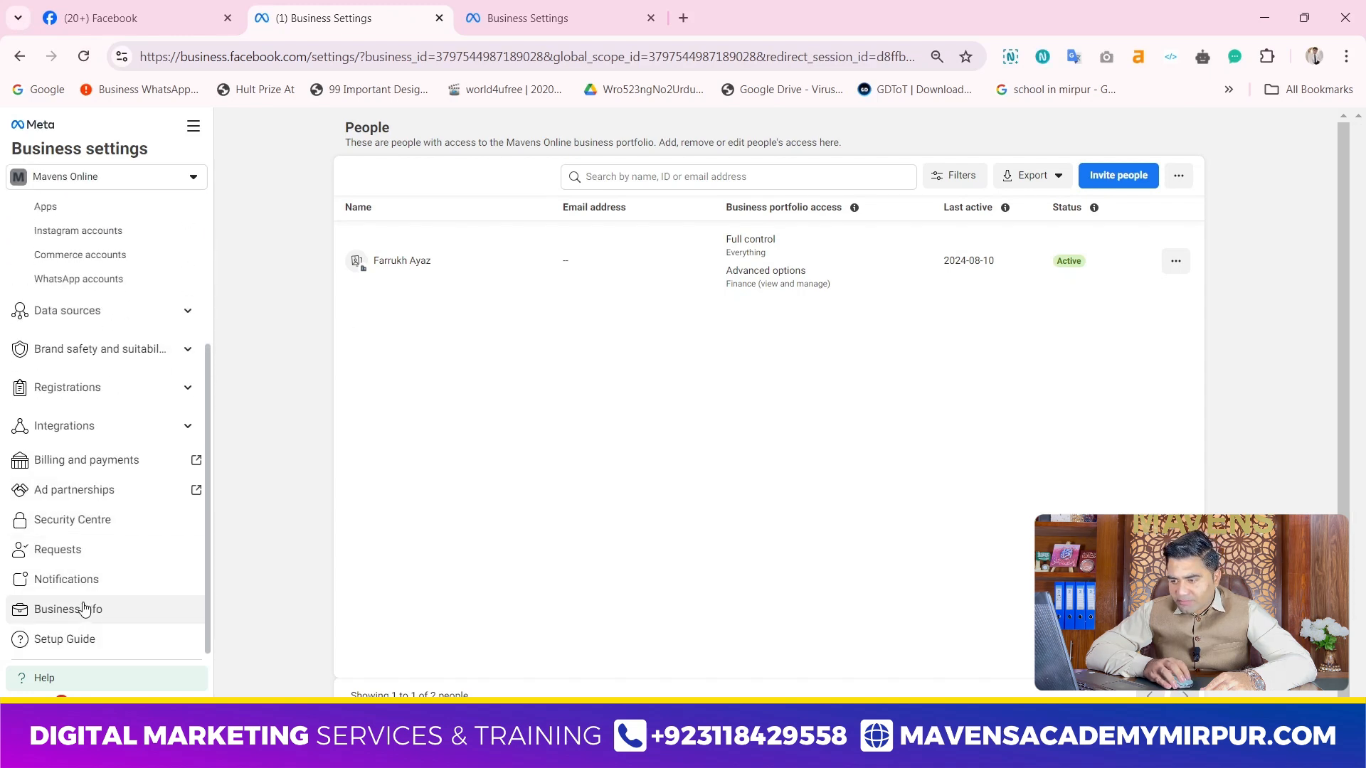
left_click(37, 607)
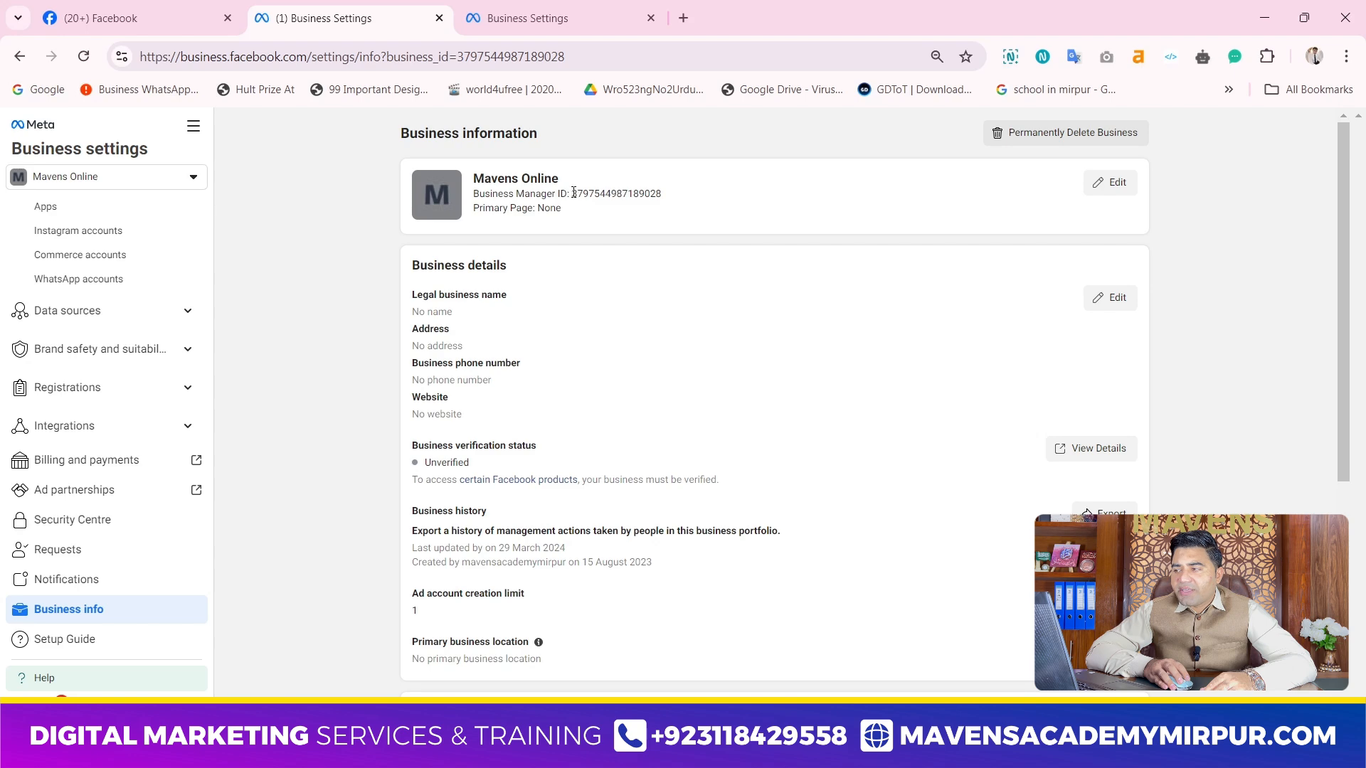
left_click_drag(573, 192, 685, 207)
right_click(652, 194)
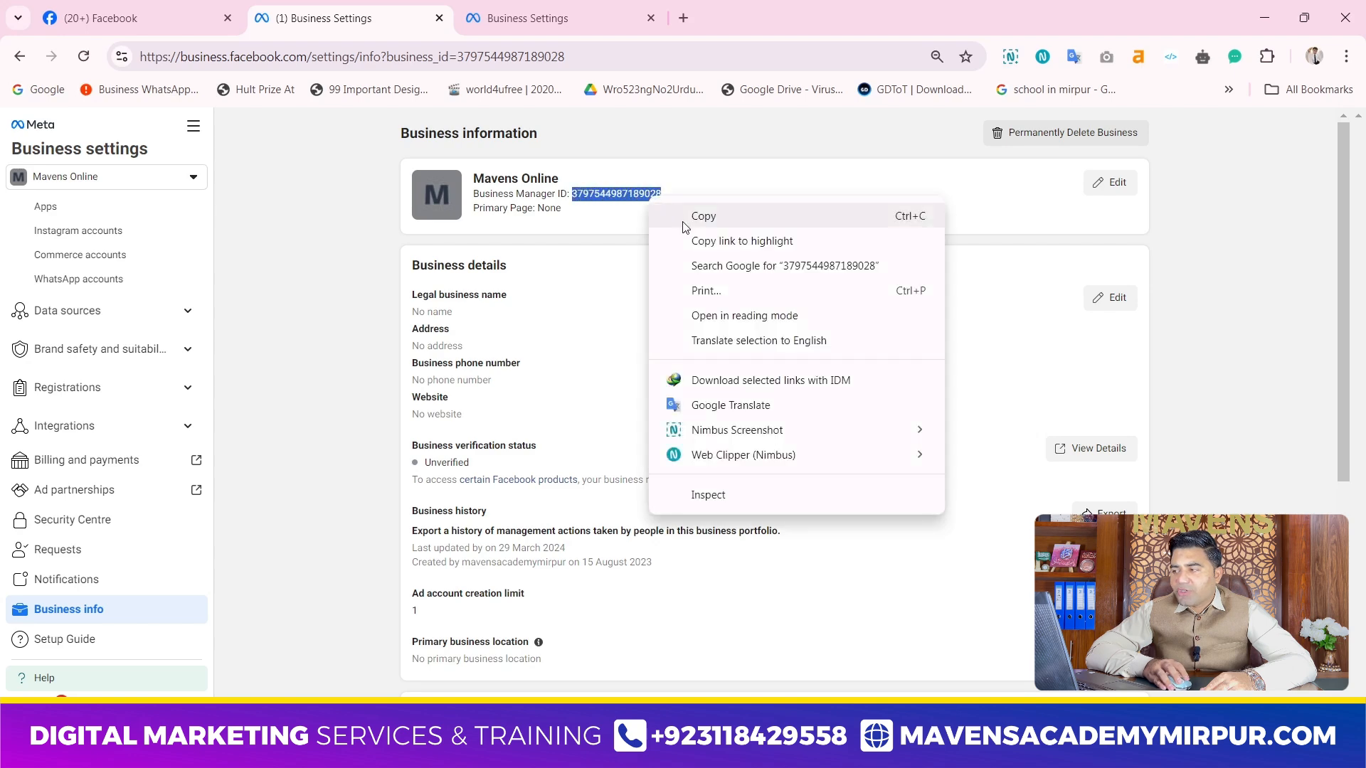
left_click(693, 216)
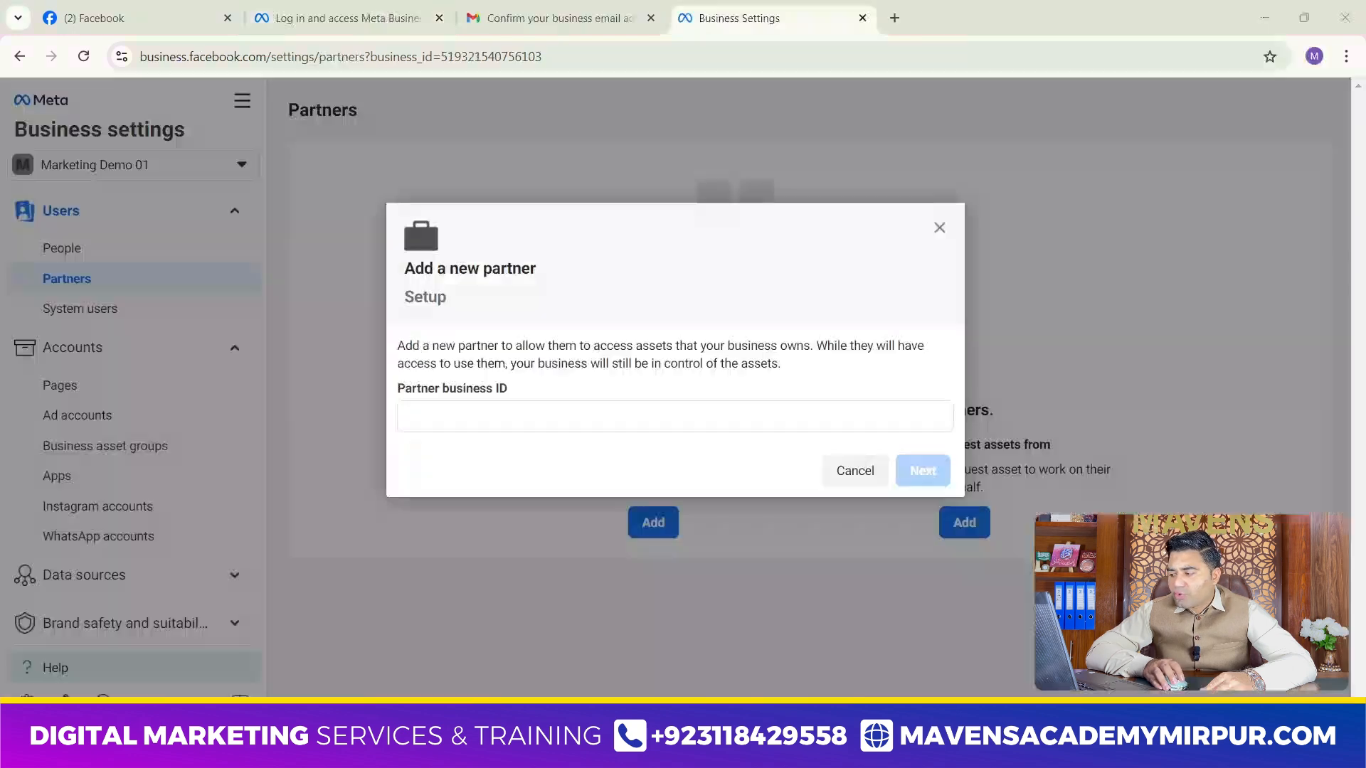
Try adding Mavens Online as a partner of Marketing Demo 01 using the copied business ID, and cancel at the asset assignment
left_click(536, 420)
right_click(460, 420)
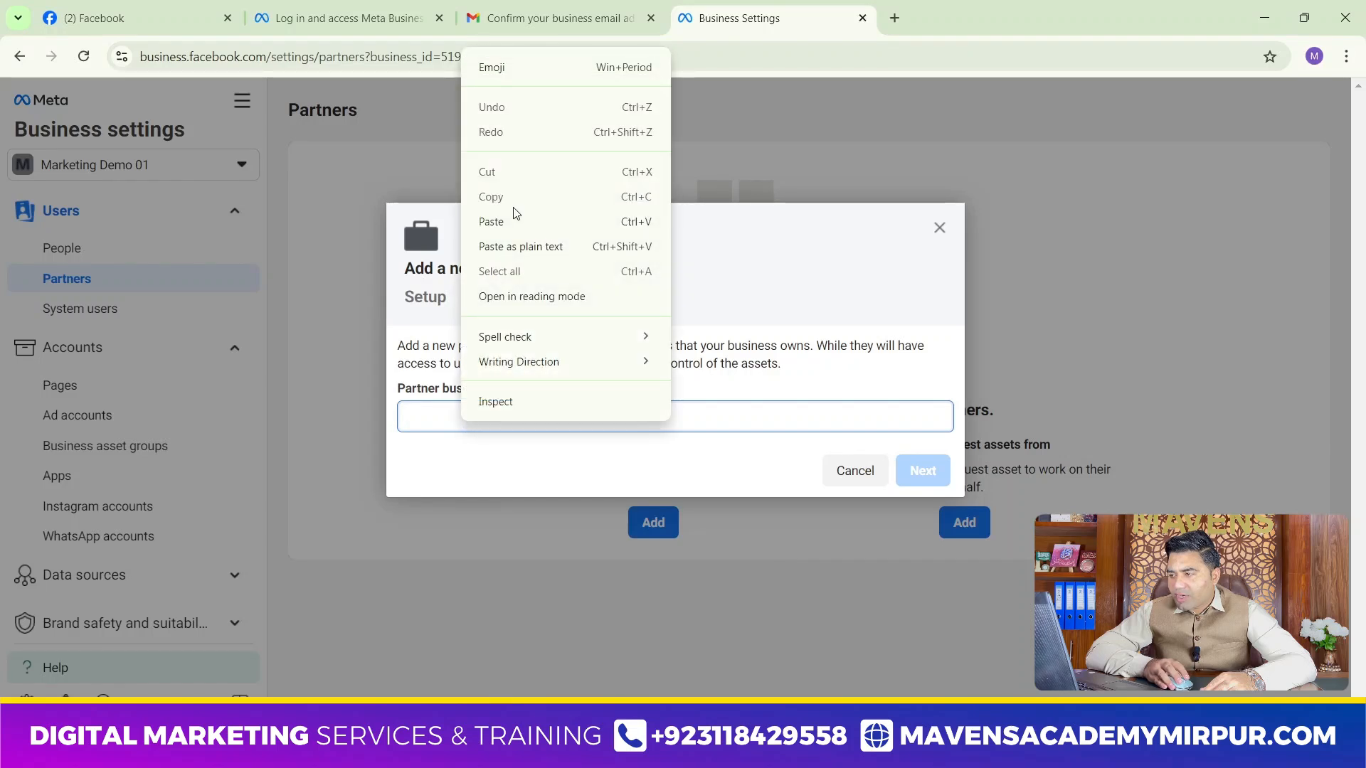
left_click(495, 222)
left_click(923, 470)
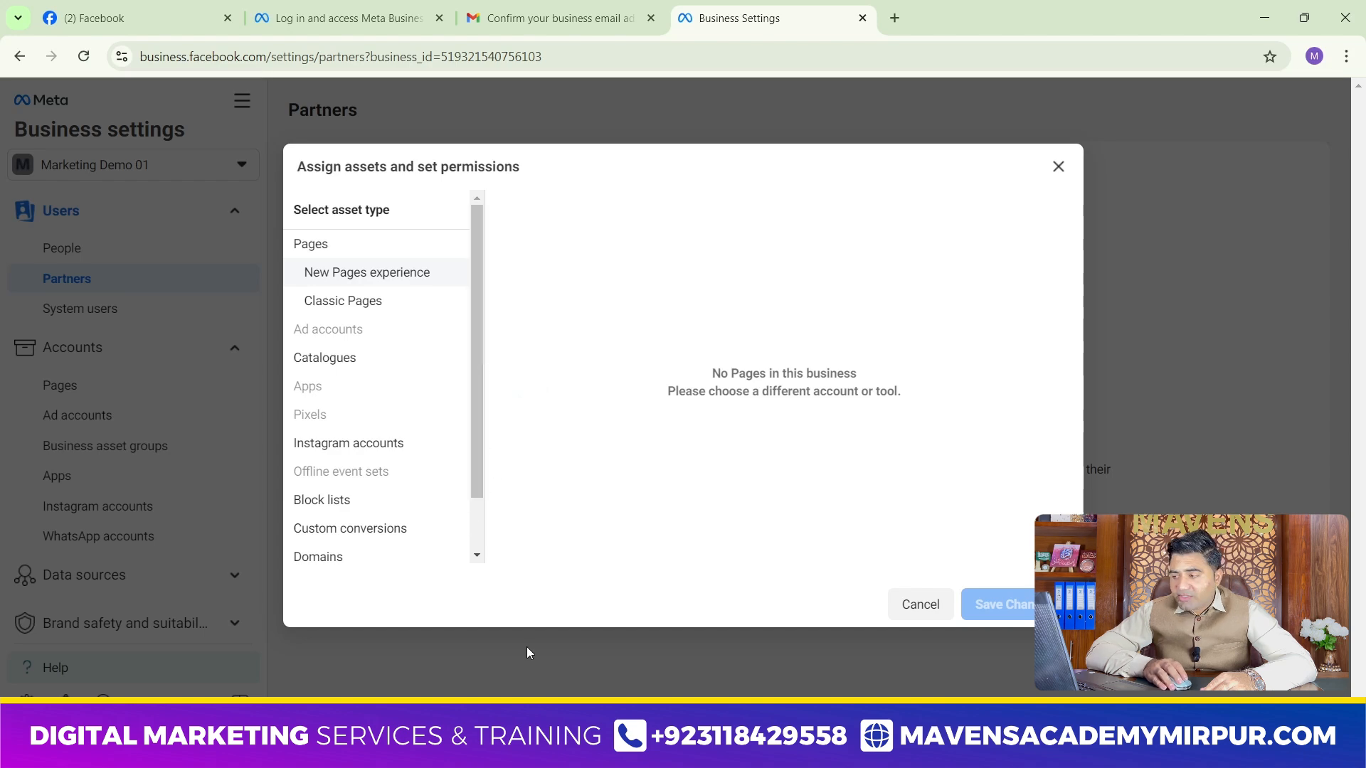
left_click(919, 606)
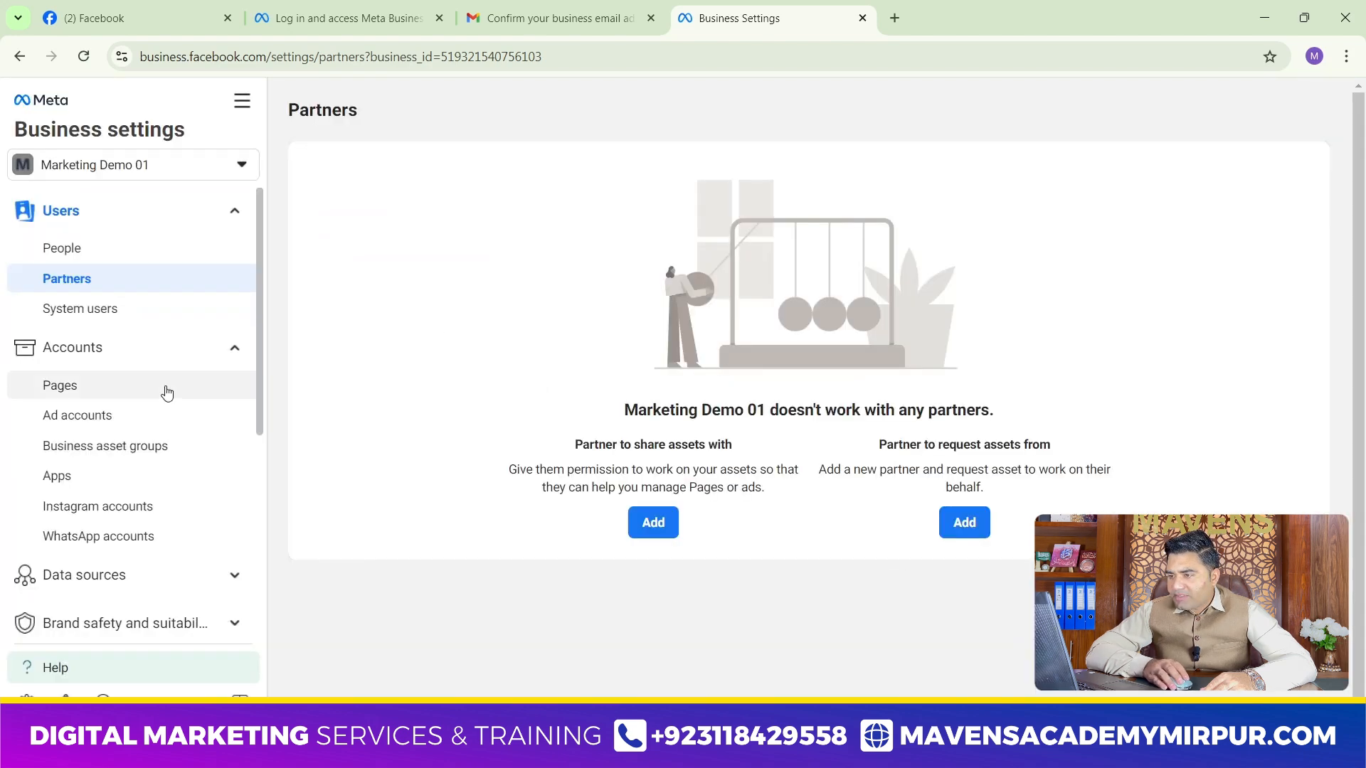
Copy the Business Manager ID of Marketing Demo 01 from its business information
scroll(192, 481, "down", 5)
left_click(108, 581)
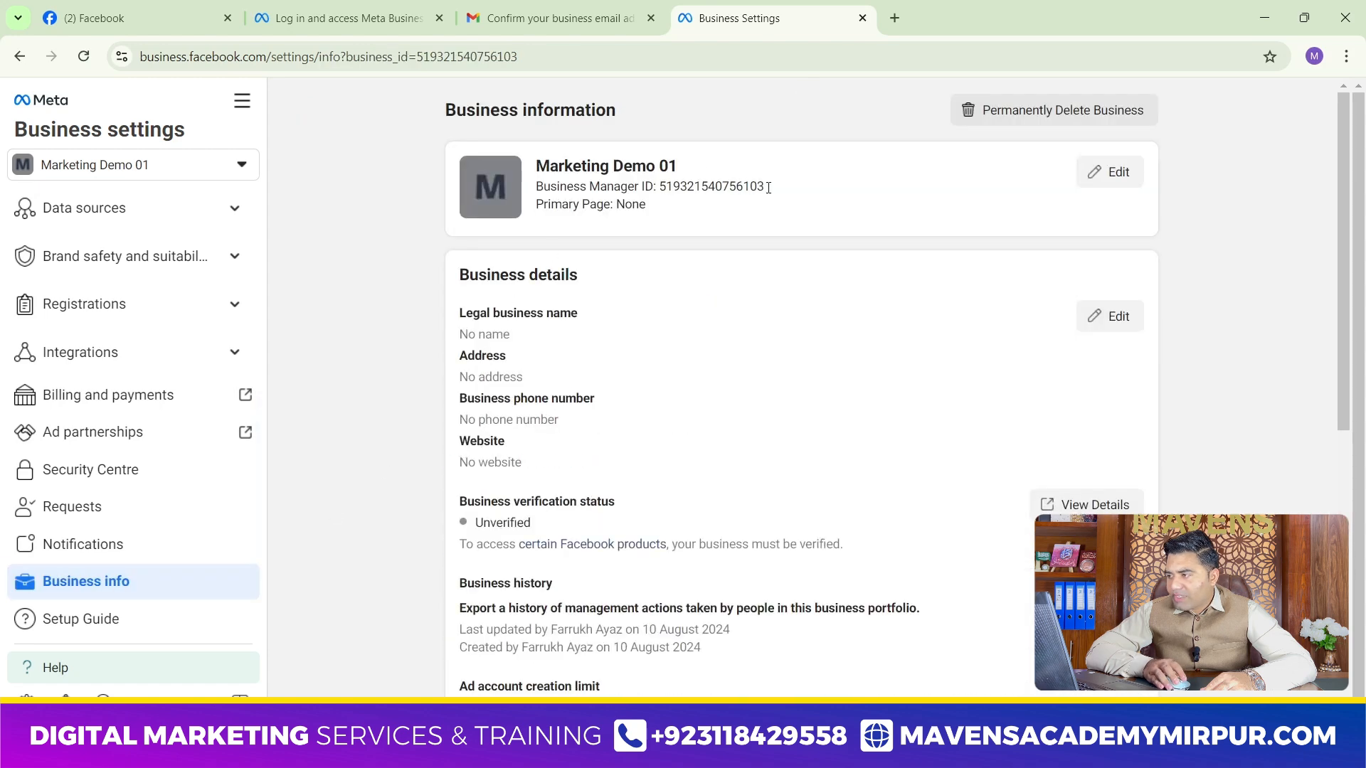
left_click_drag(768, 188, 656, 186)
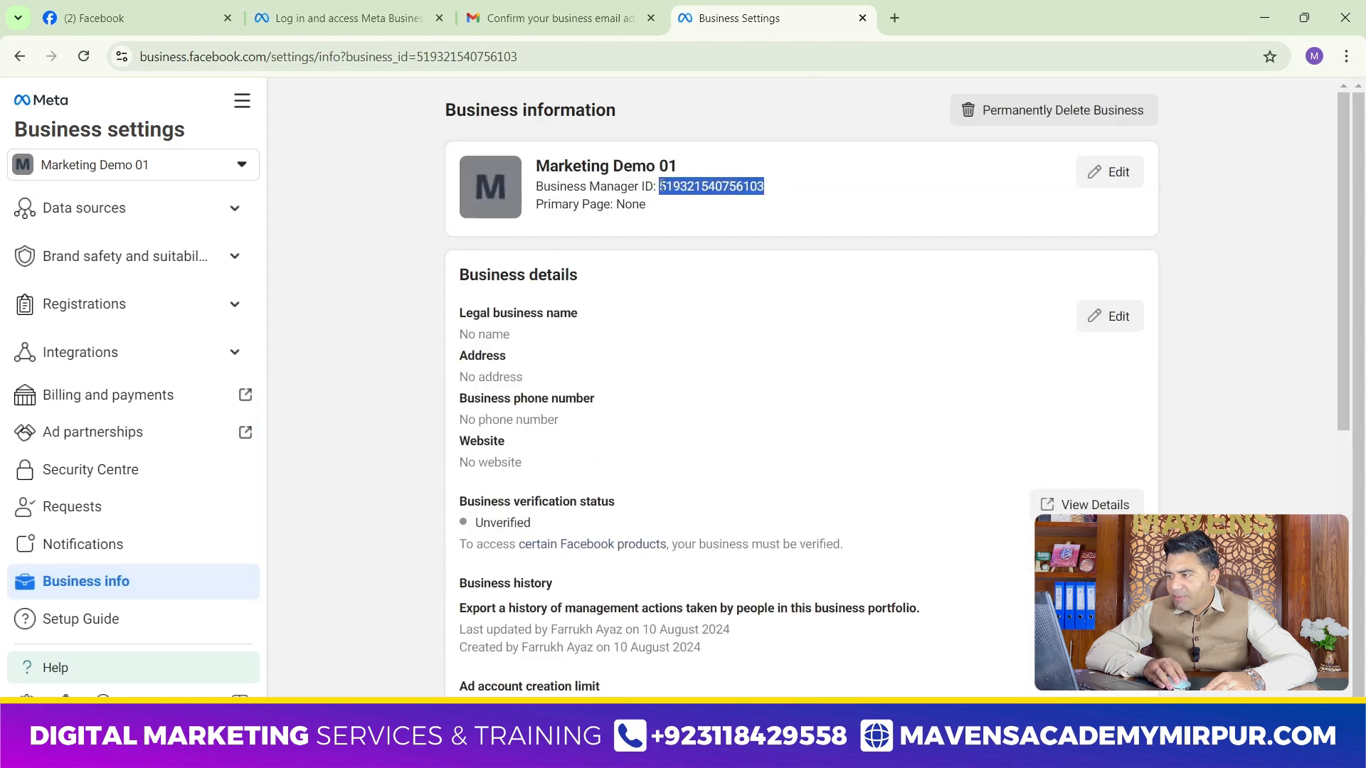
right_click(667, 187)
left_click(687, 205)
In the Mavens Online window, start adding a partner to share assets with, using the copied Marketing Demo 01 business ID, and continue to asset assignment
left_click(342, 18)
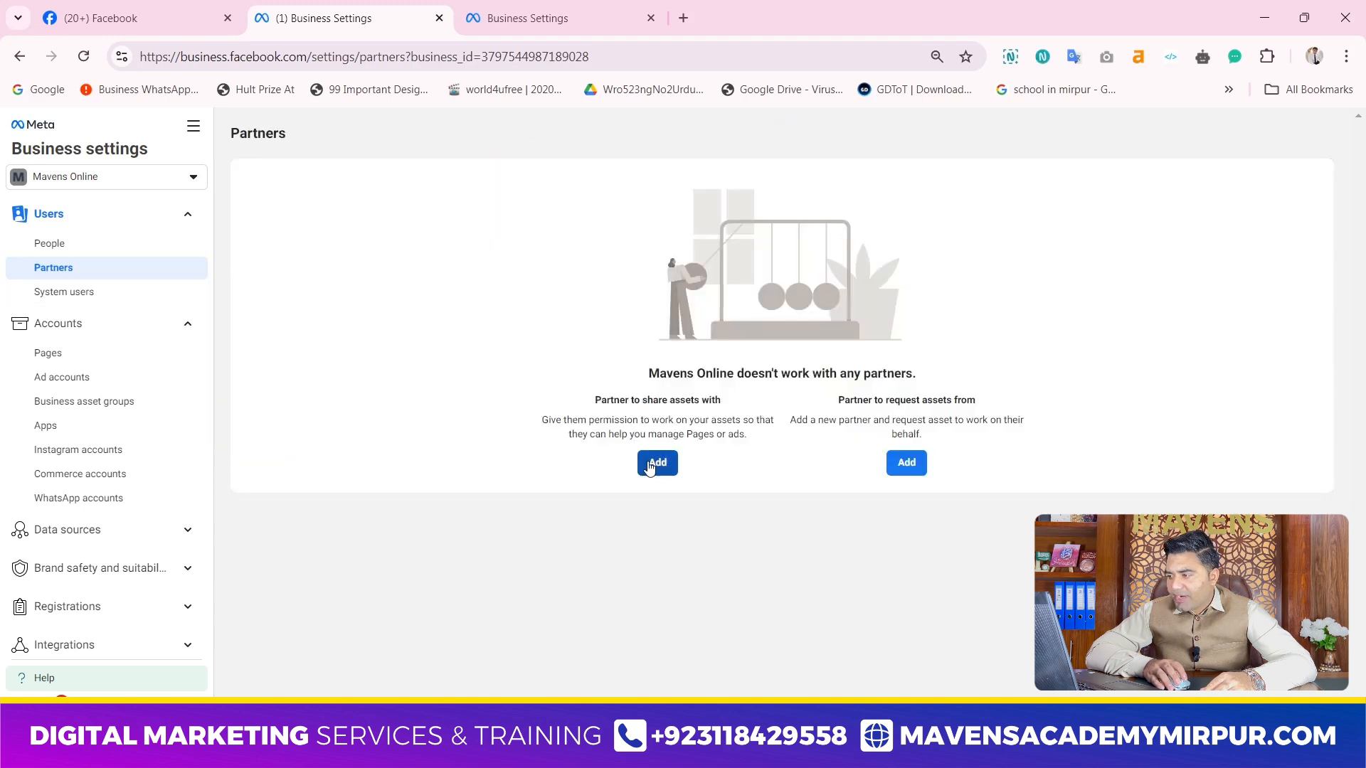
left_click(651, 463)
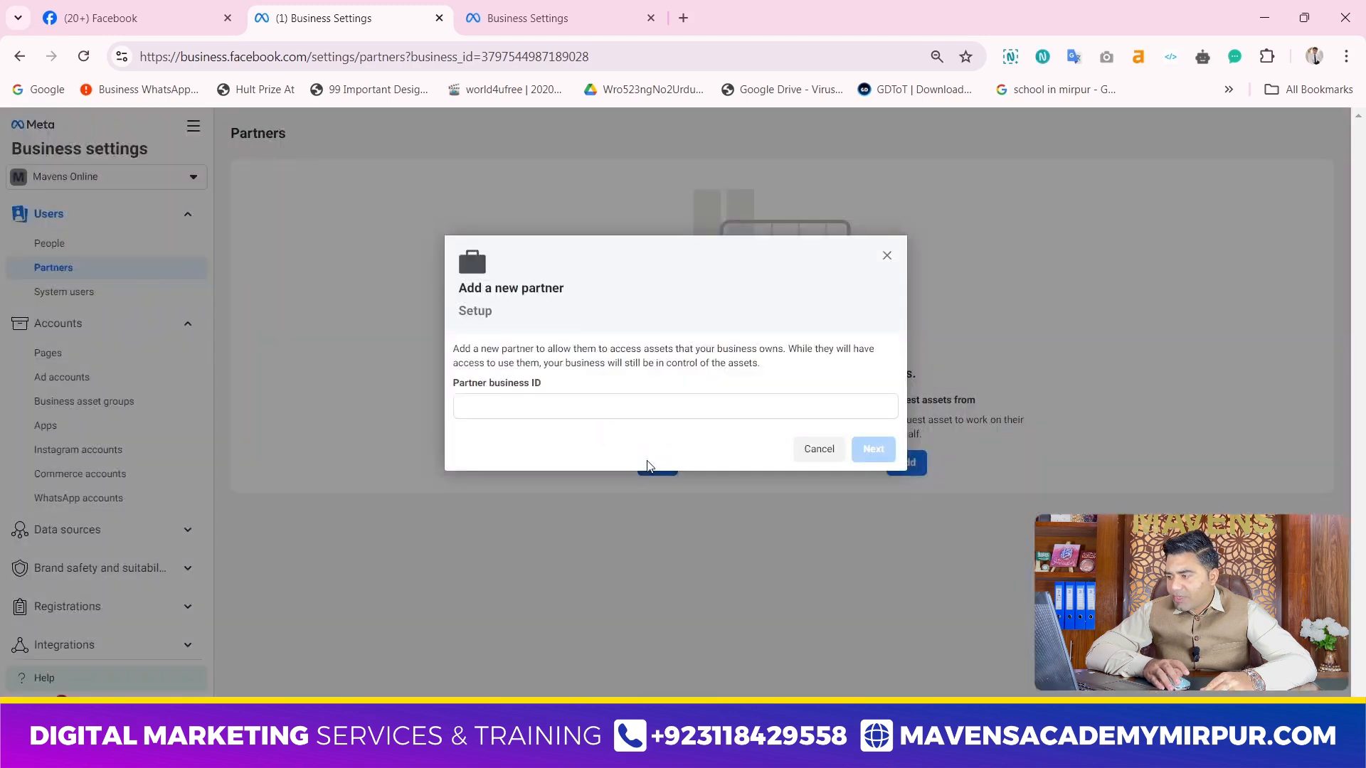
left_click(558, 403)
key("ctrl+v")
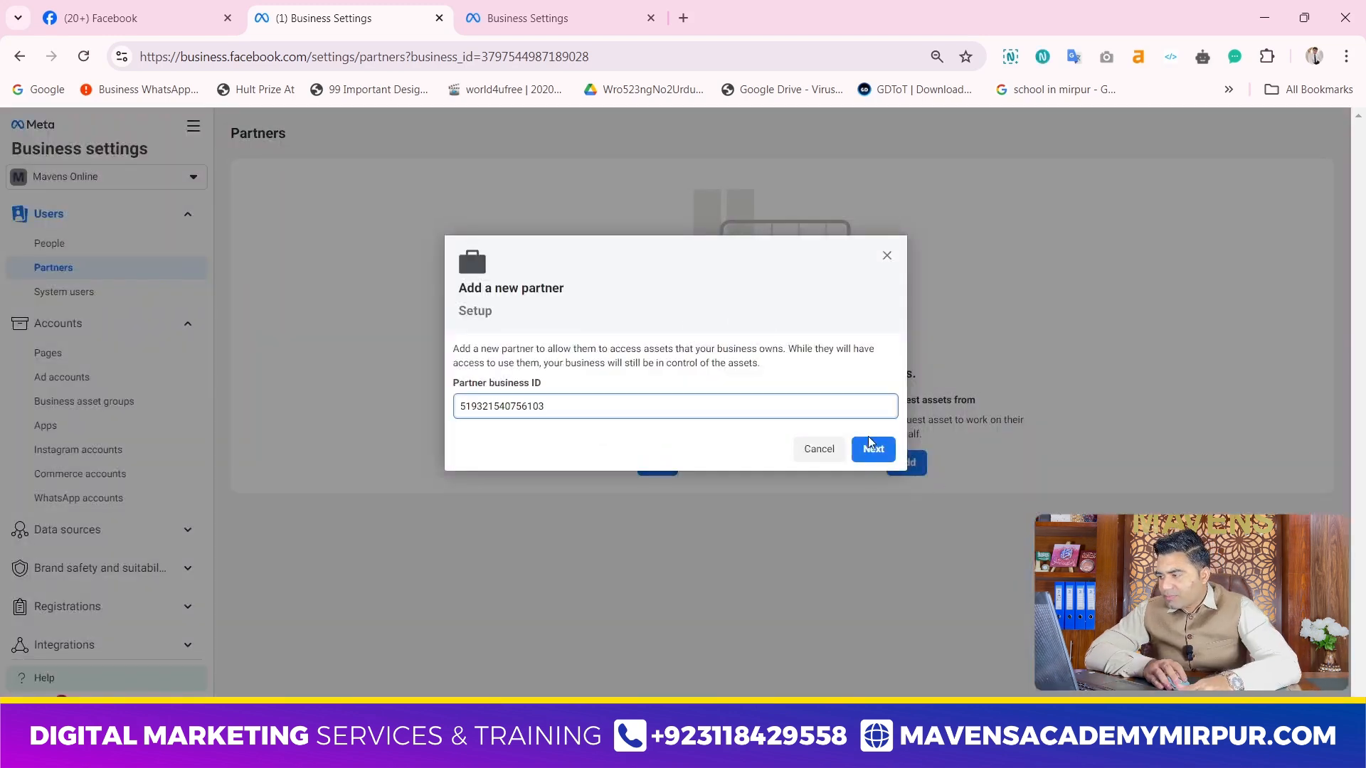
left_click(872, 448)
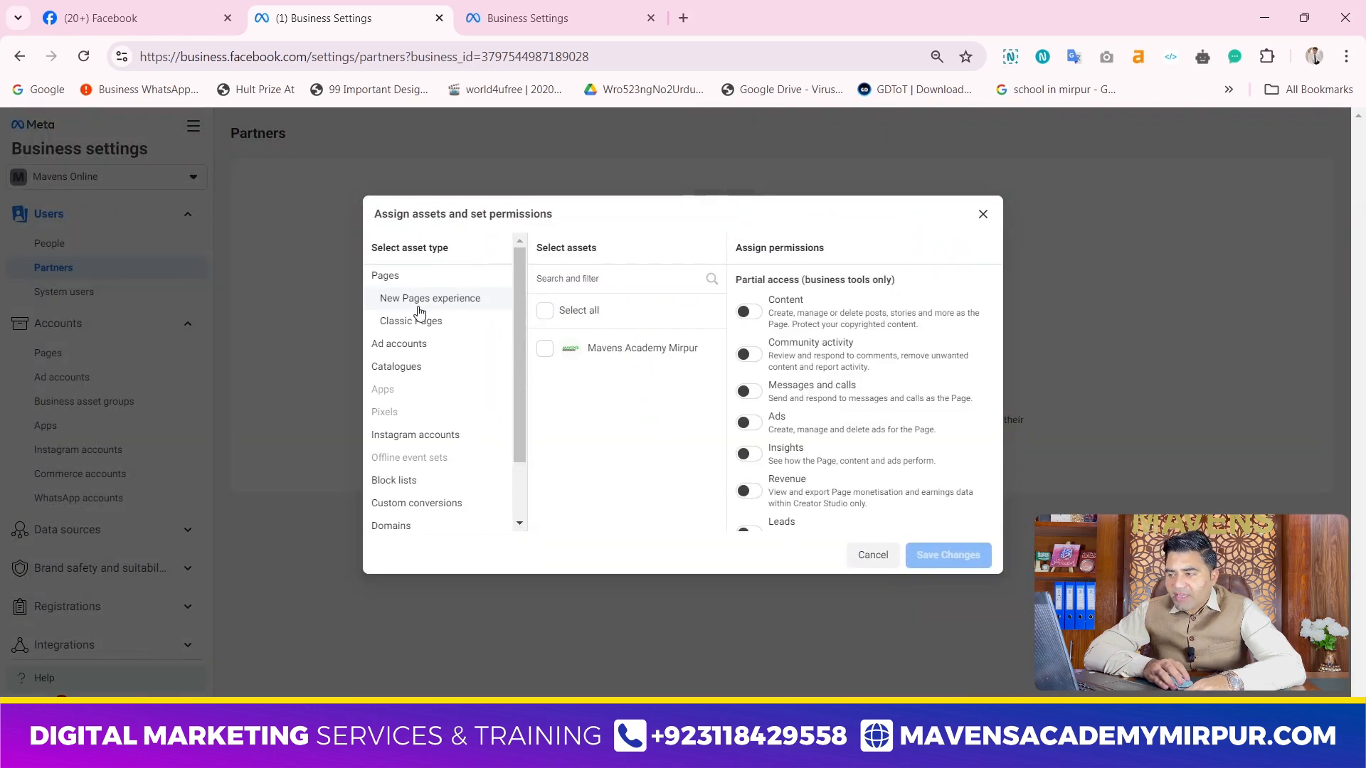
Look through the assignable asset types and select all Pages under New Pages experience for the partner
left_click(545, 312)
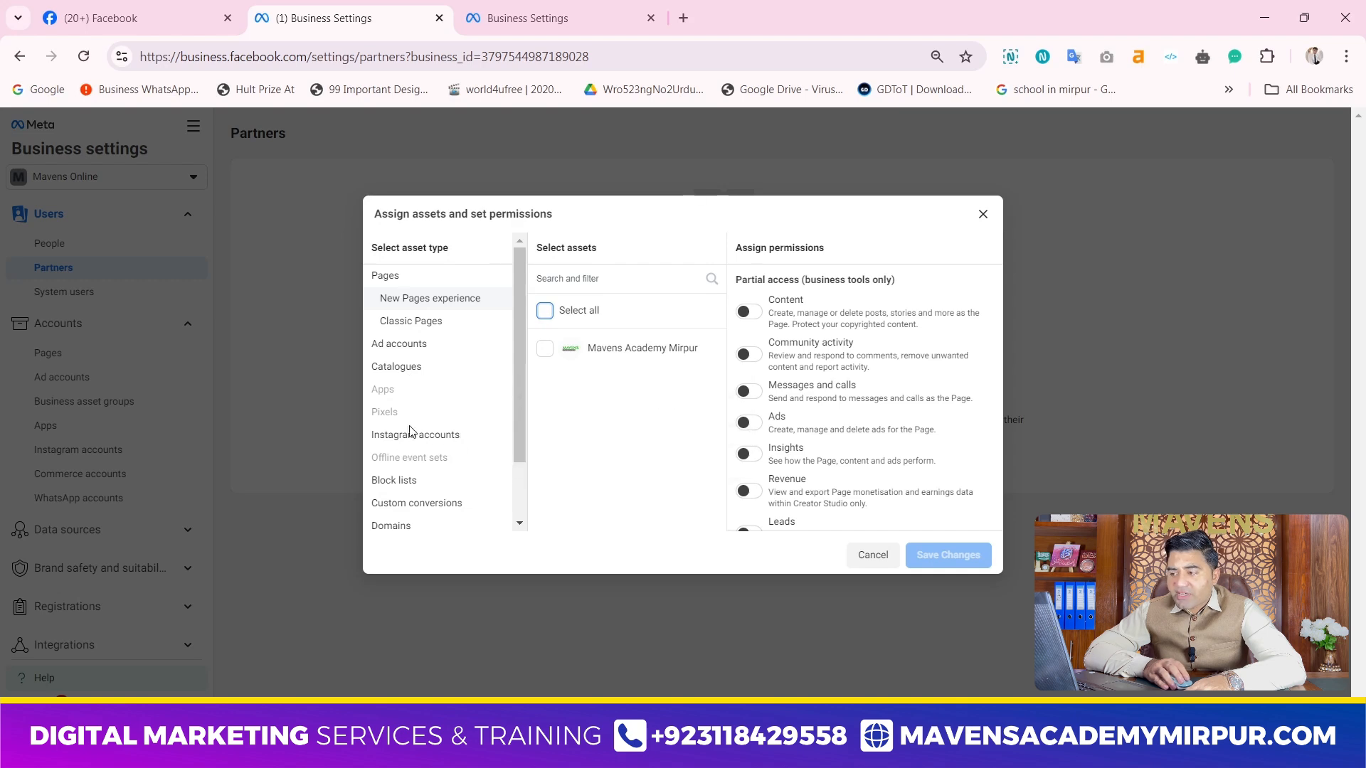
scroll(431, 459, "down", 1)
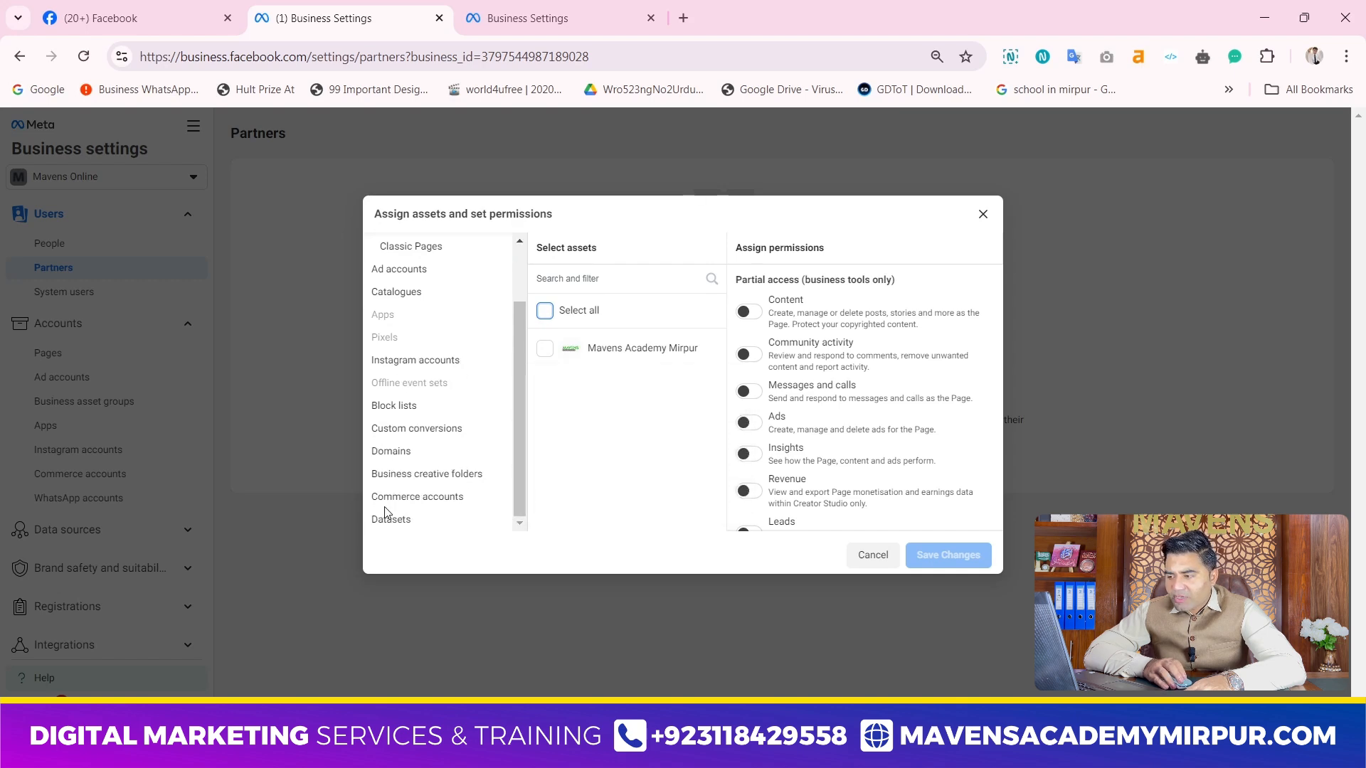
scroll(417, 390, "up", 1)
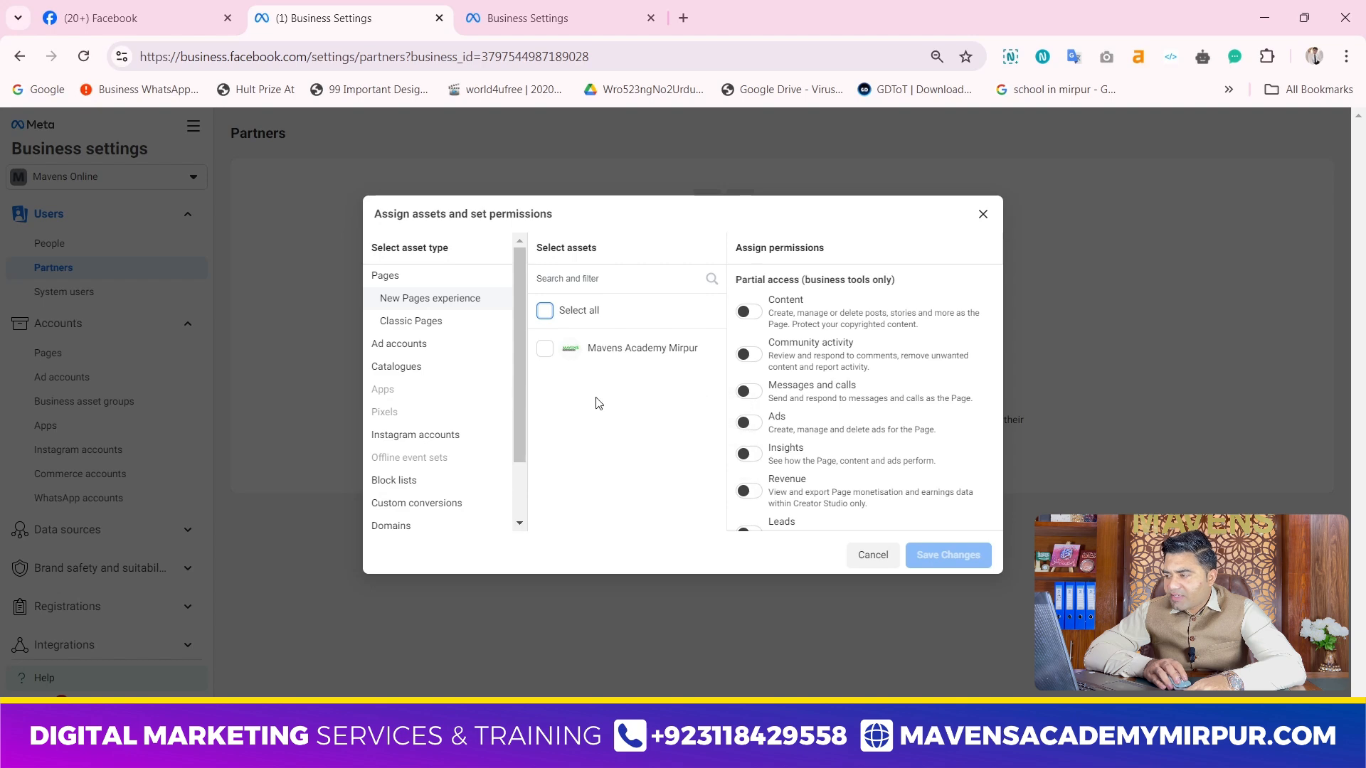
left_click(545, 313)
Enable partial access for business tools and Facebook plus the Revenue and Leads permissions, and close the assignment without saving
scroll(764, 324, "down", 4)
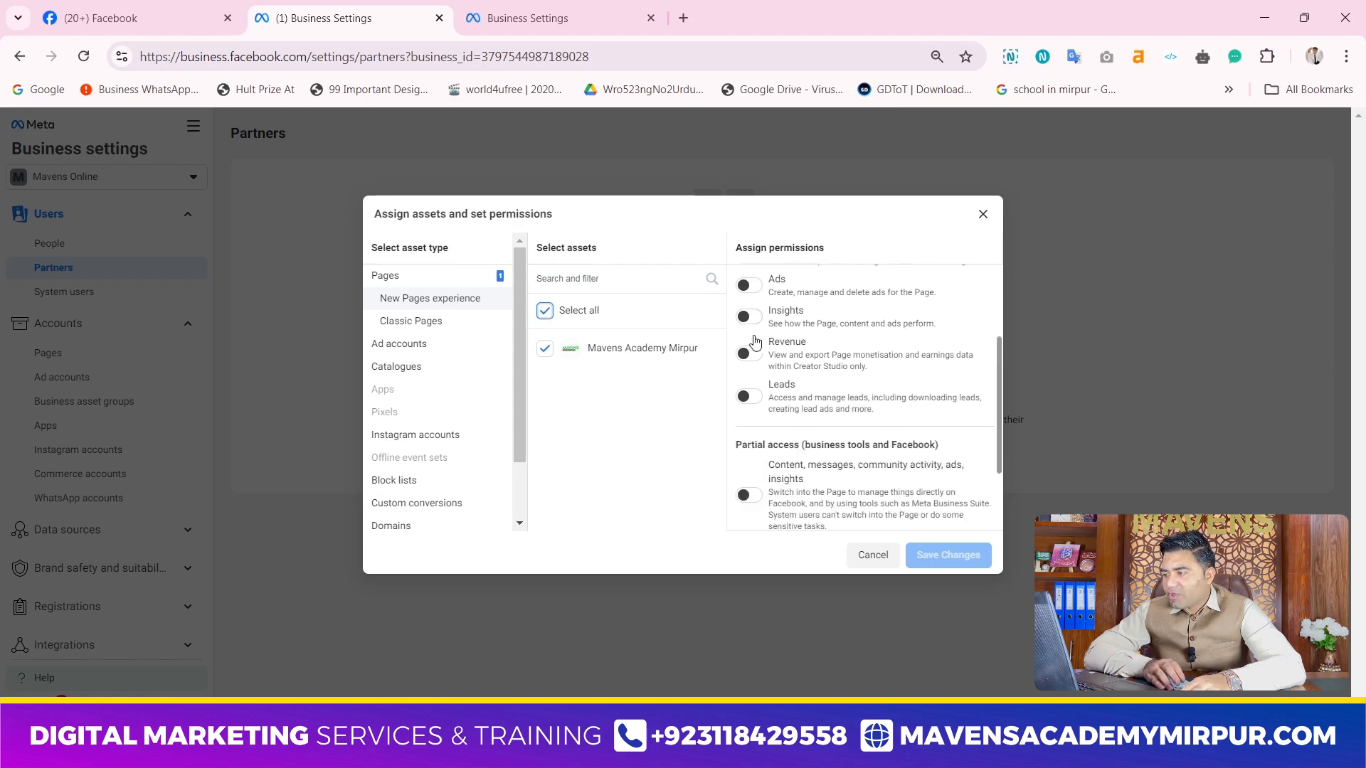
left_click(756, 390)
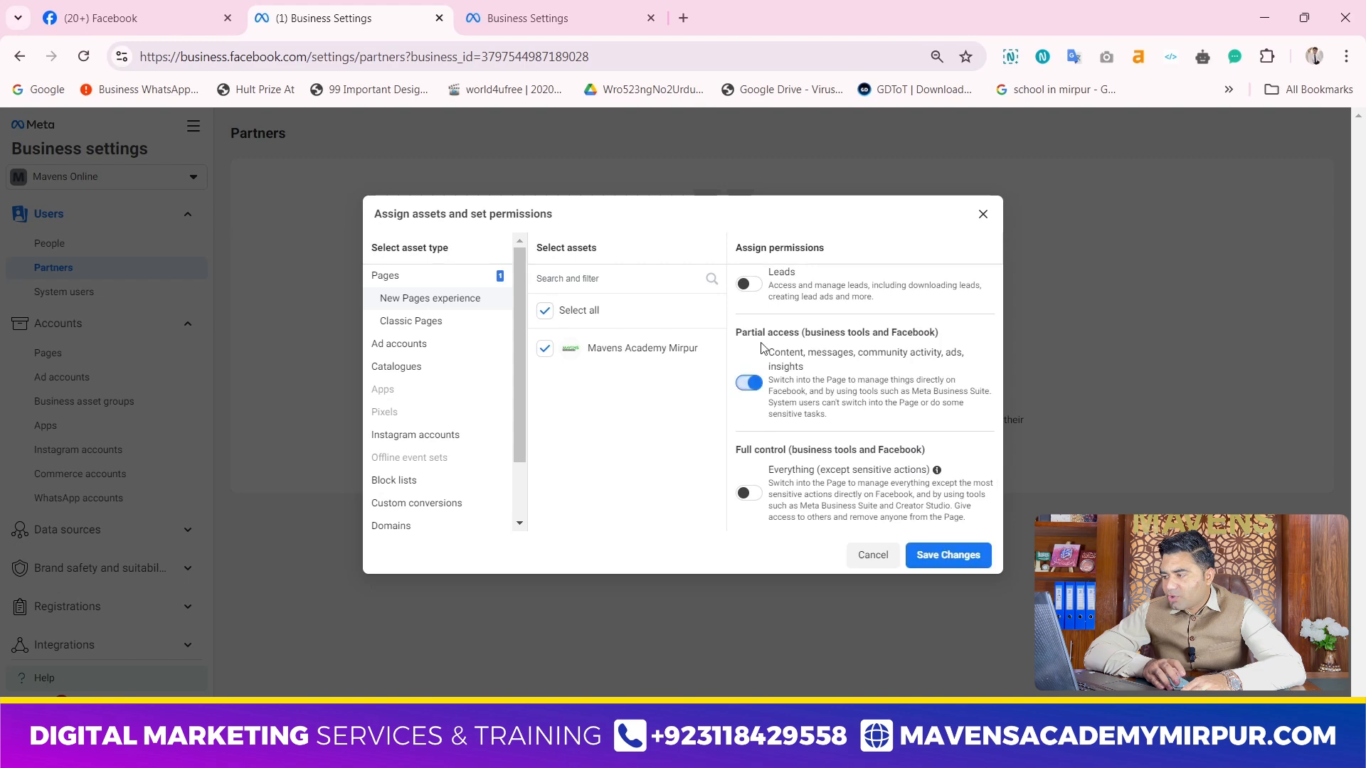
scroll(750, 369, "up", 3)
left_click(749, 420)
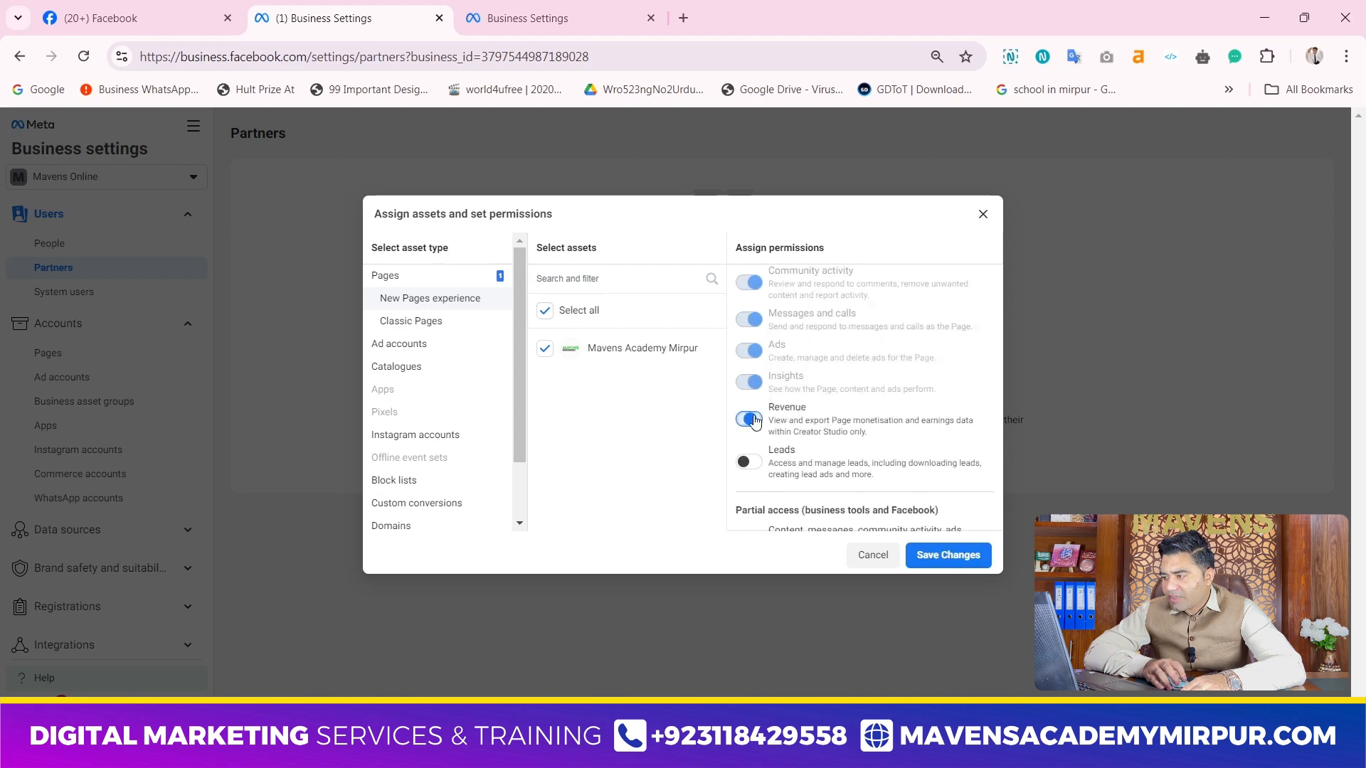
left_click(748, 463)
scroll(754, 462, "down", 3)
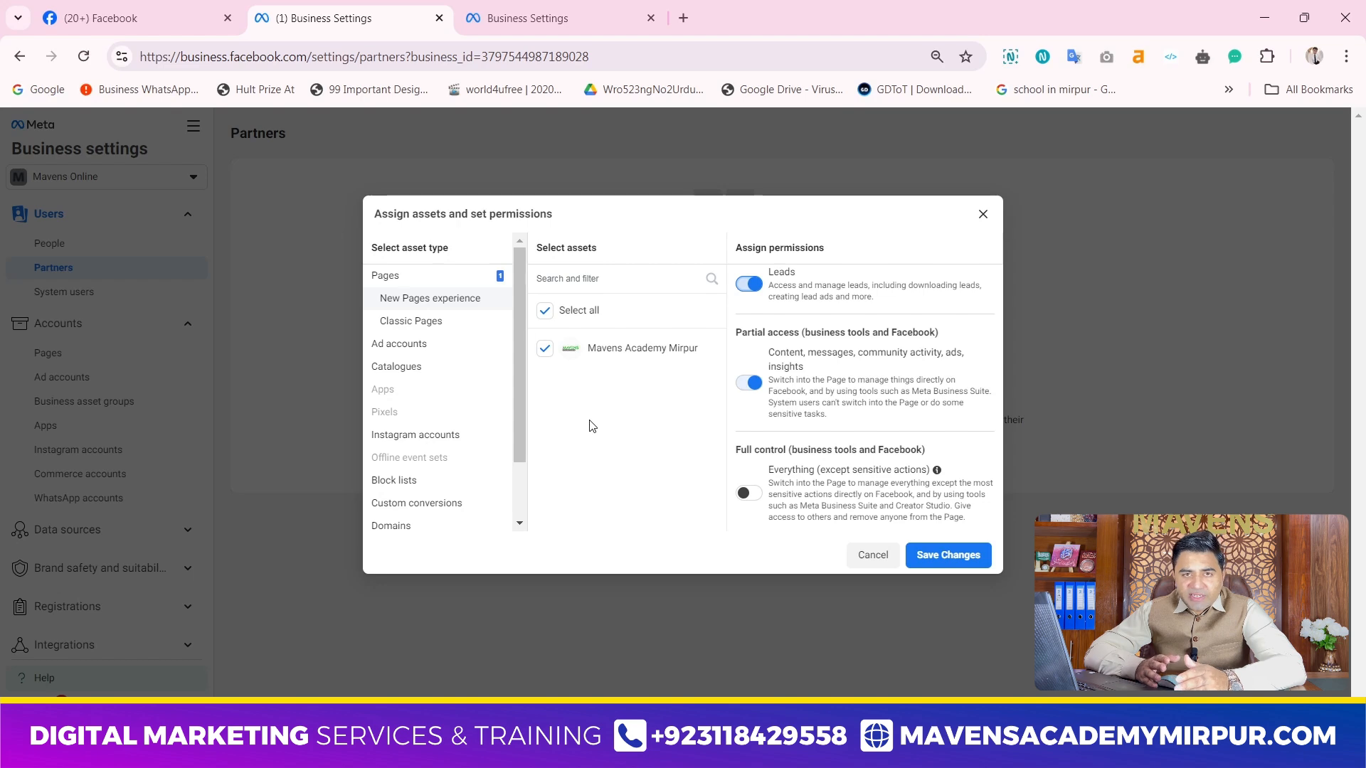
left_click(983, 214)
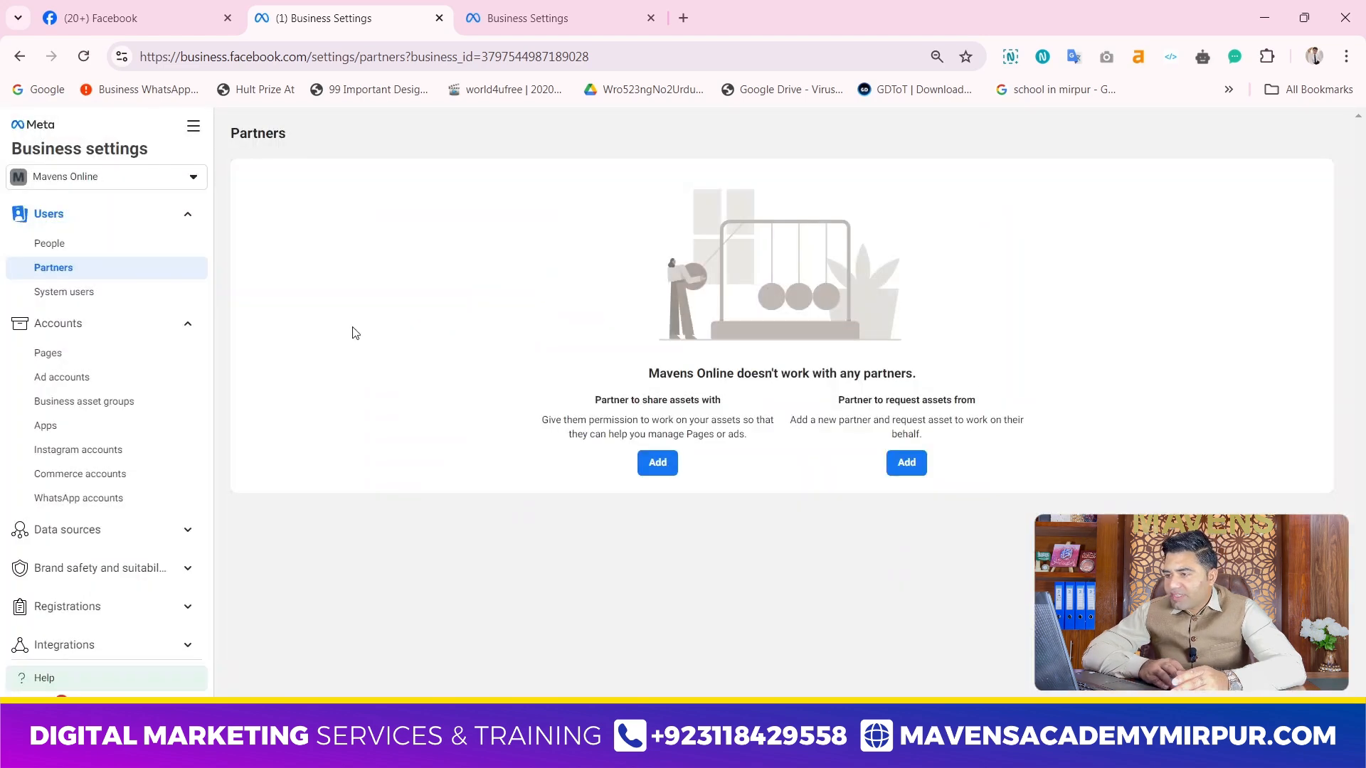
Show the people with access to Mavens Online, open the invite people form, and cancel it without entering an email address
left_click(54, 243)
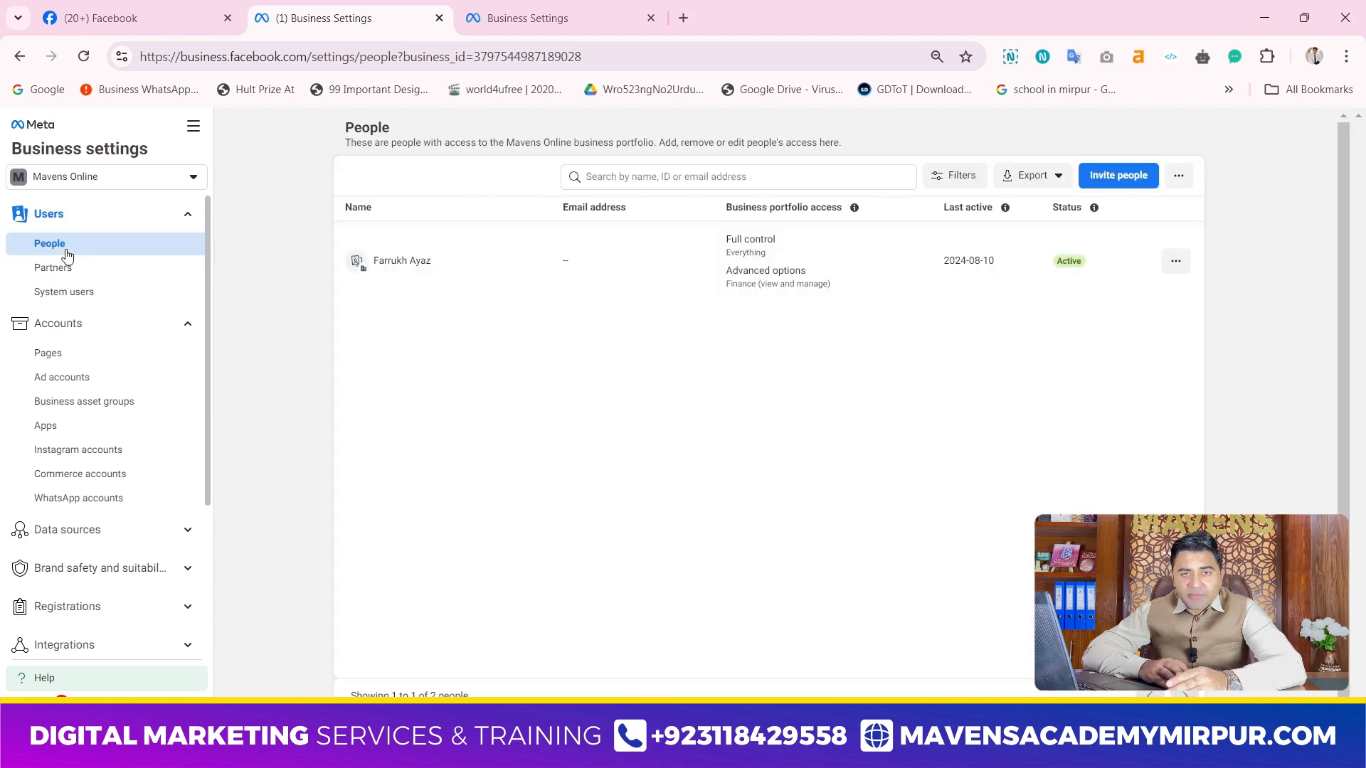
left_click(1104, 178)
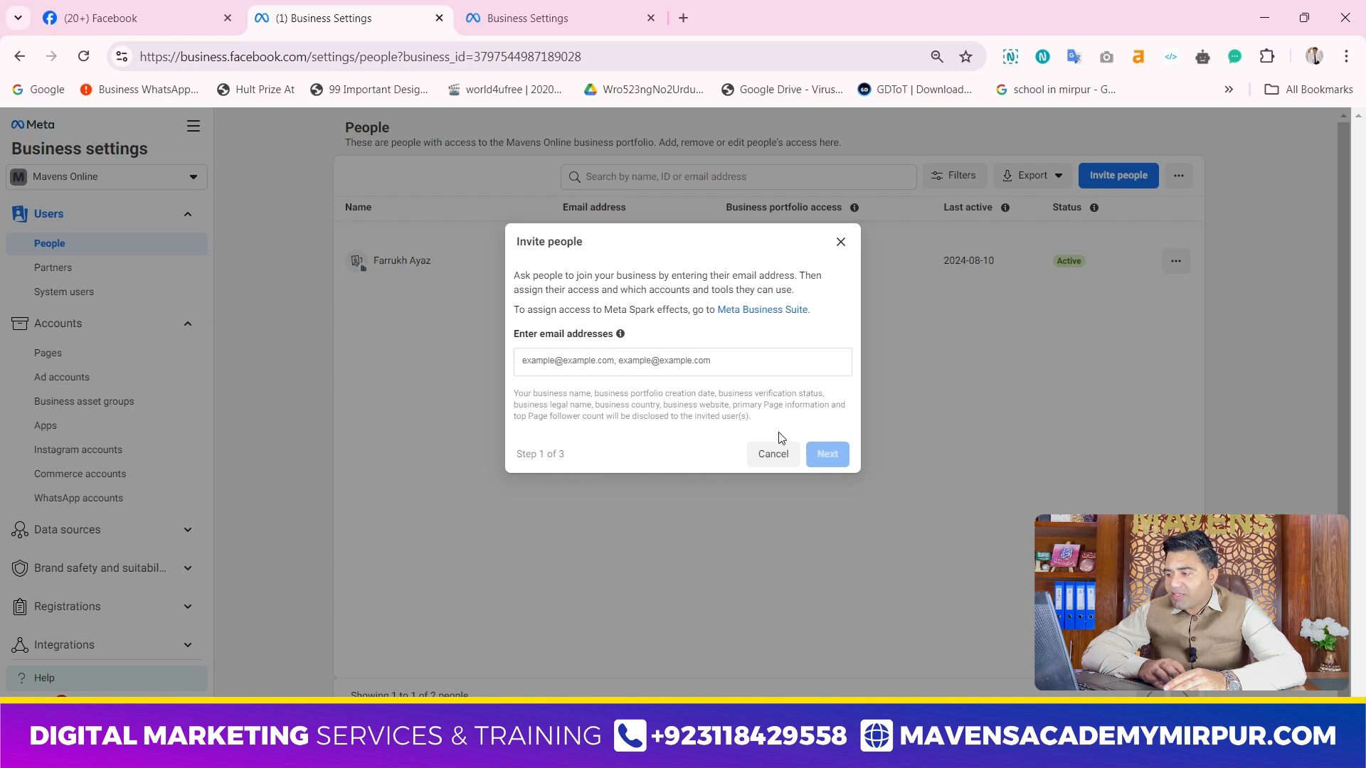
left_click(759, 453)
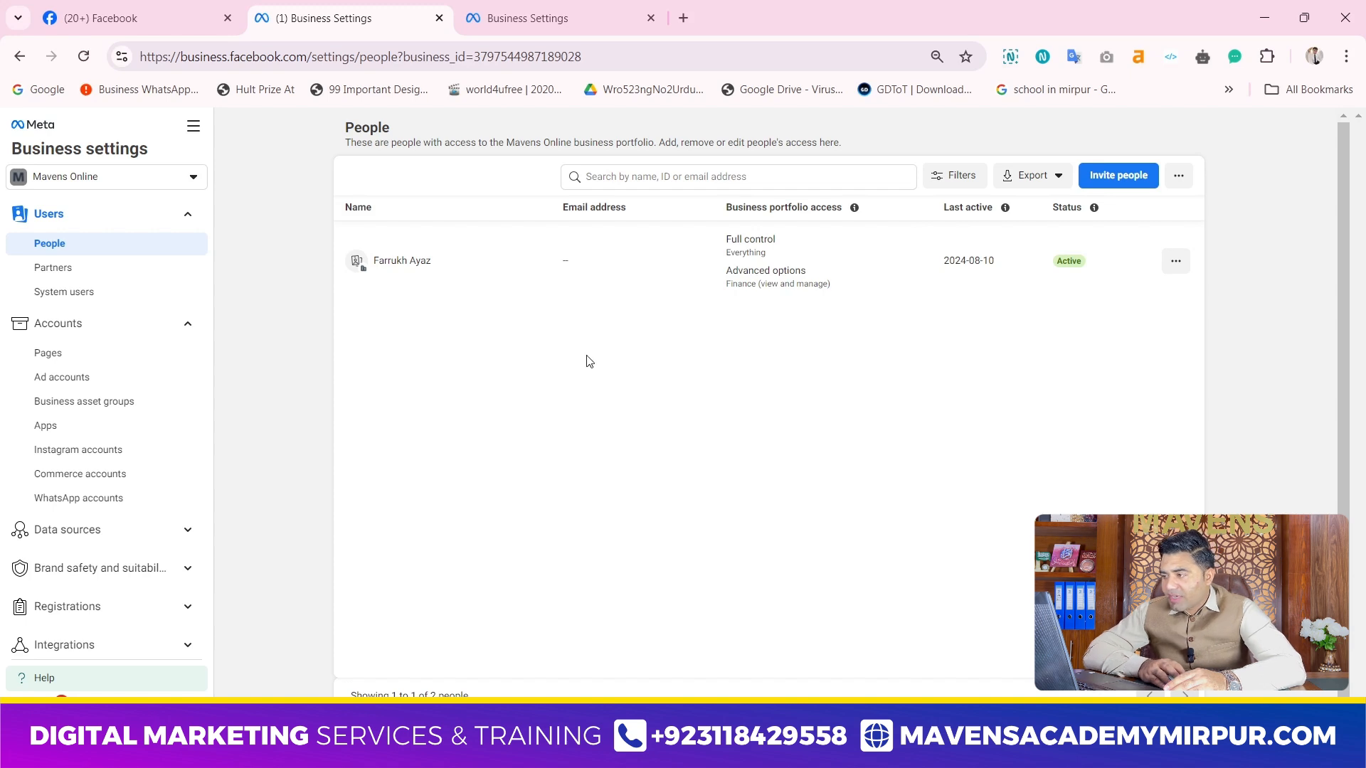
View the Pages held by Mavens Online and the people with access to the Mavens Academy Mirpur Page
left_click(85, 335)
left_click(79, 336)
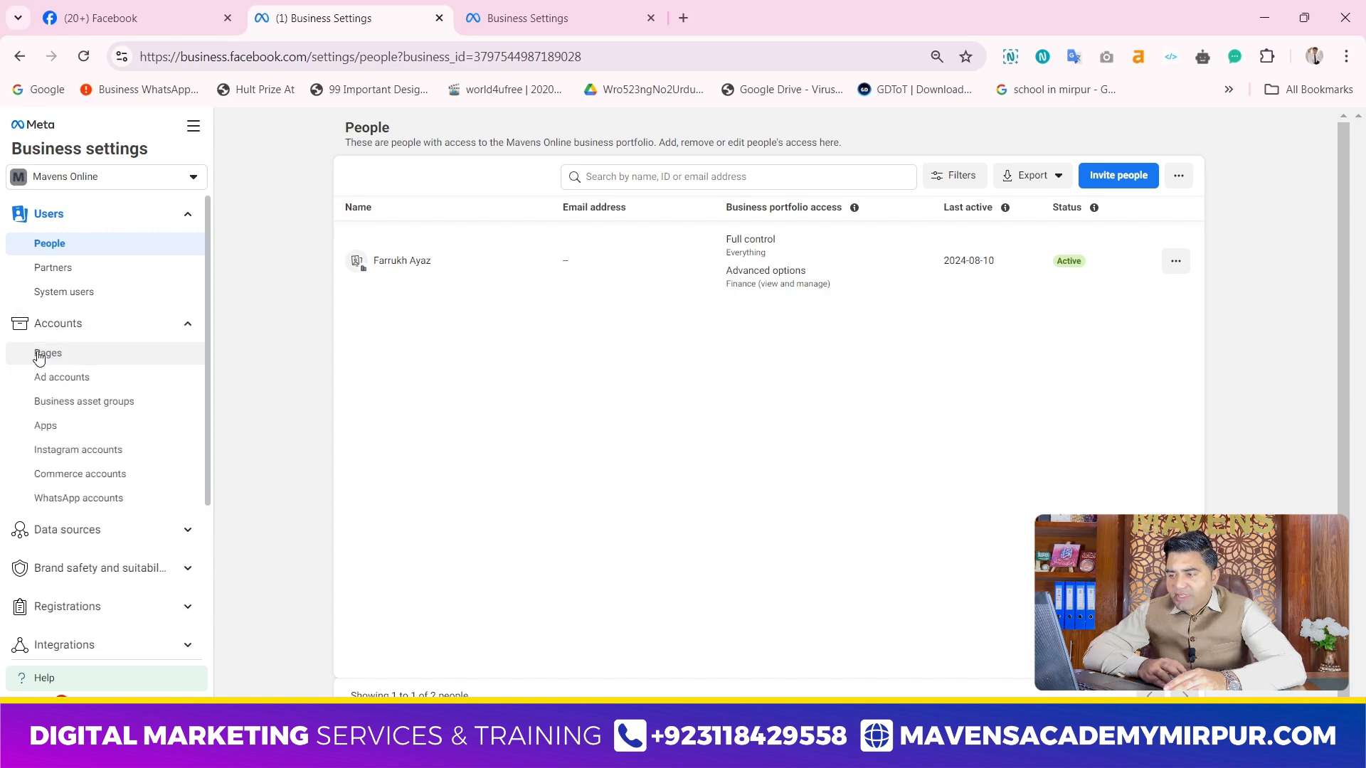
left_click(40, 356)
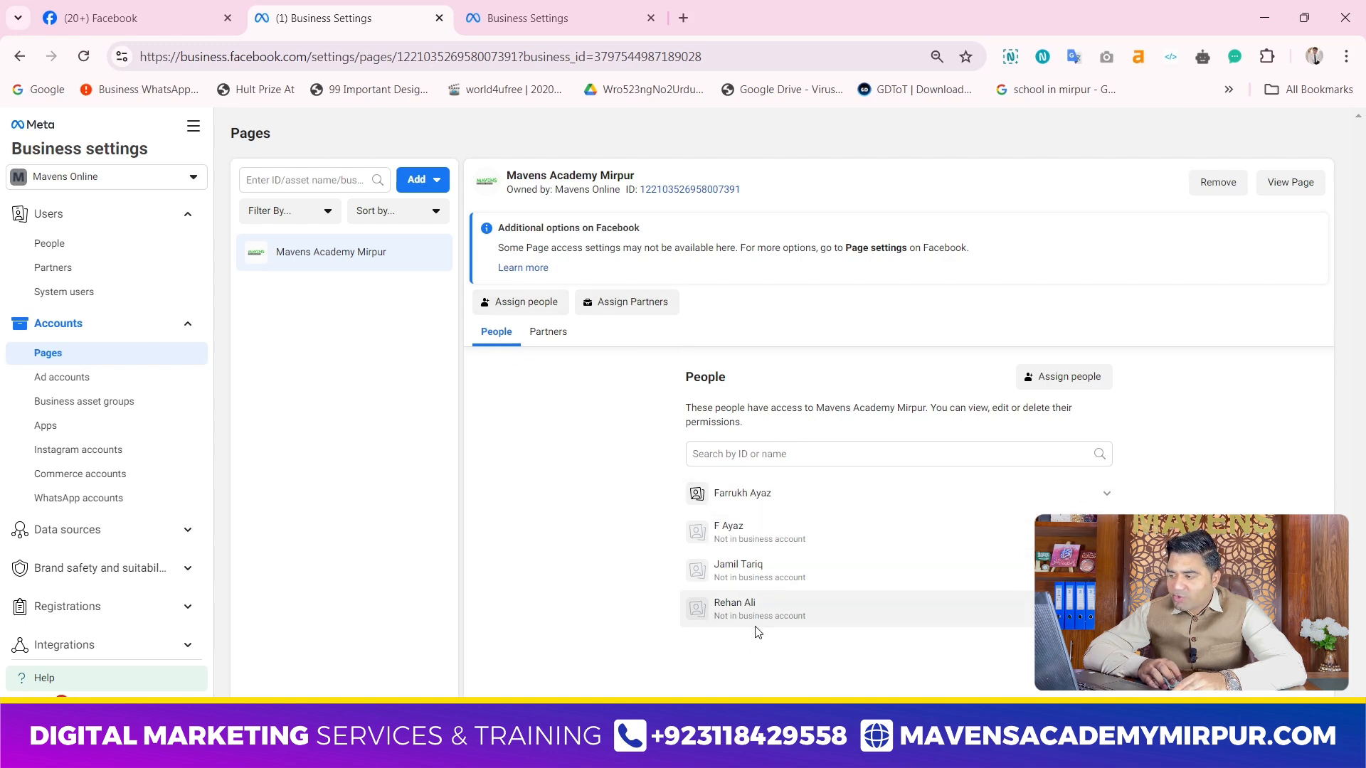
Go to the ad accounts of Mavens Online, view the form for adding an existing ad account, and cancel it
left_click(82, 386)
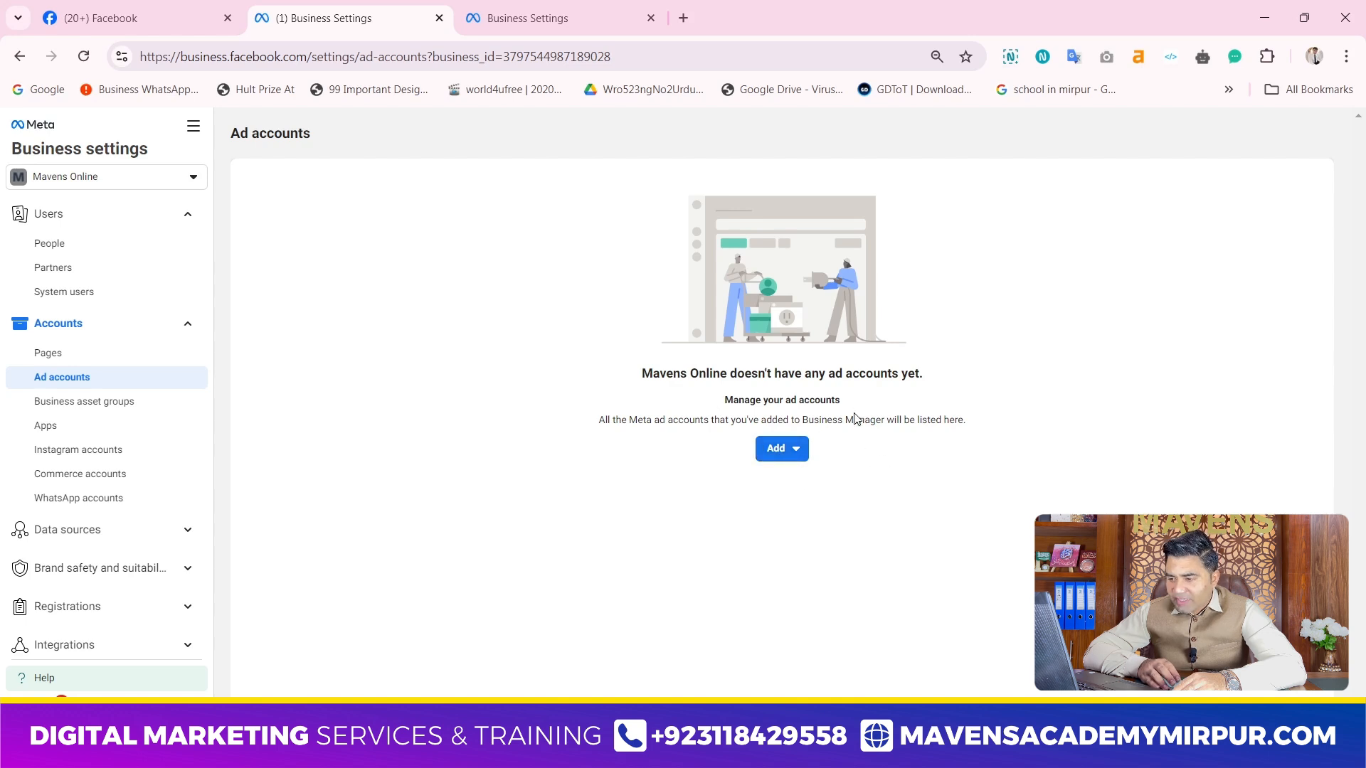
left_click(779, 448)
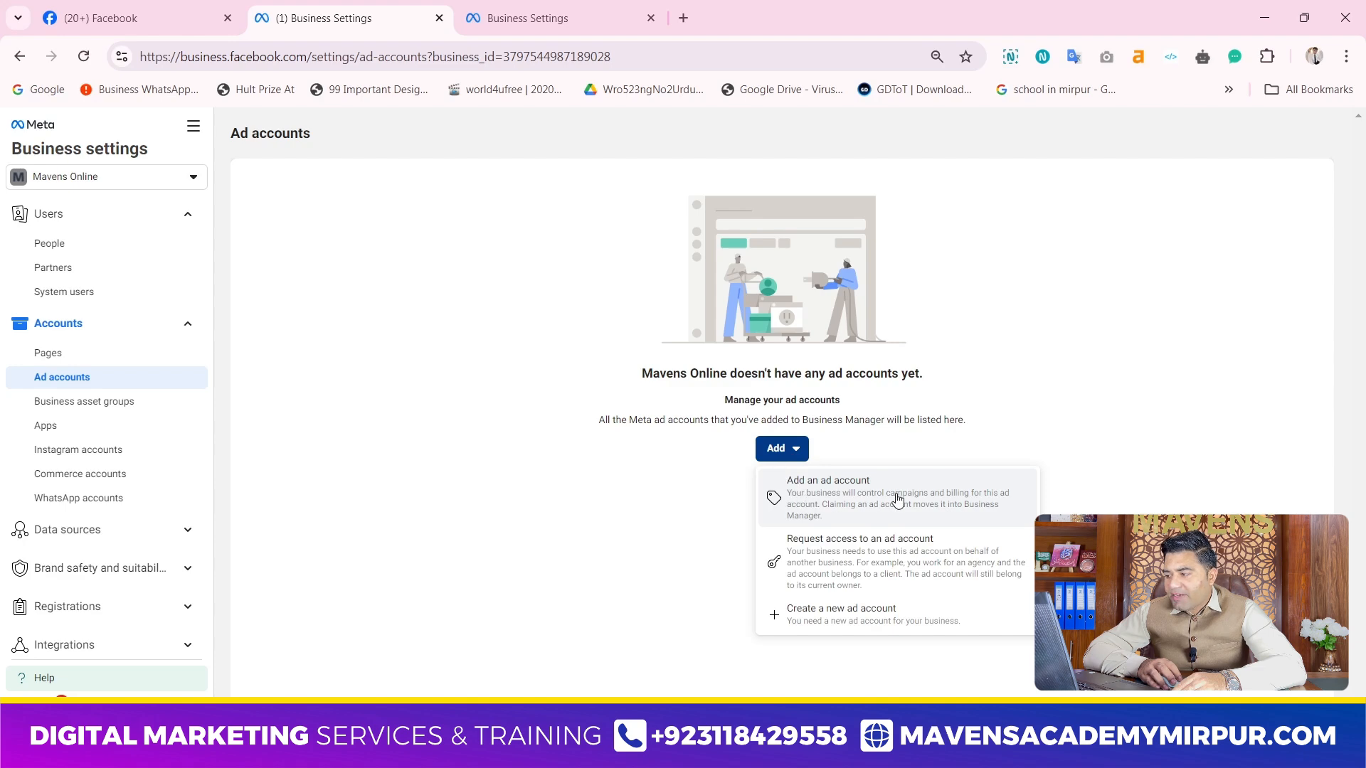
left_click(823, 503)
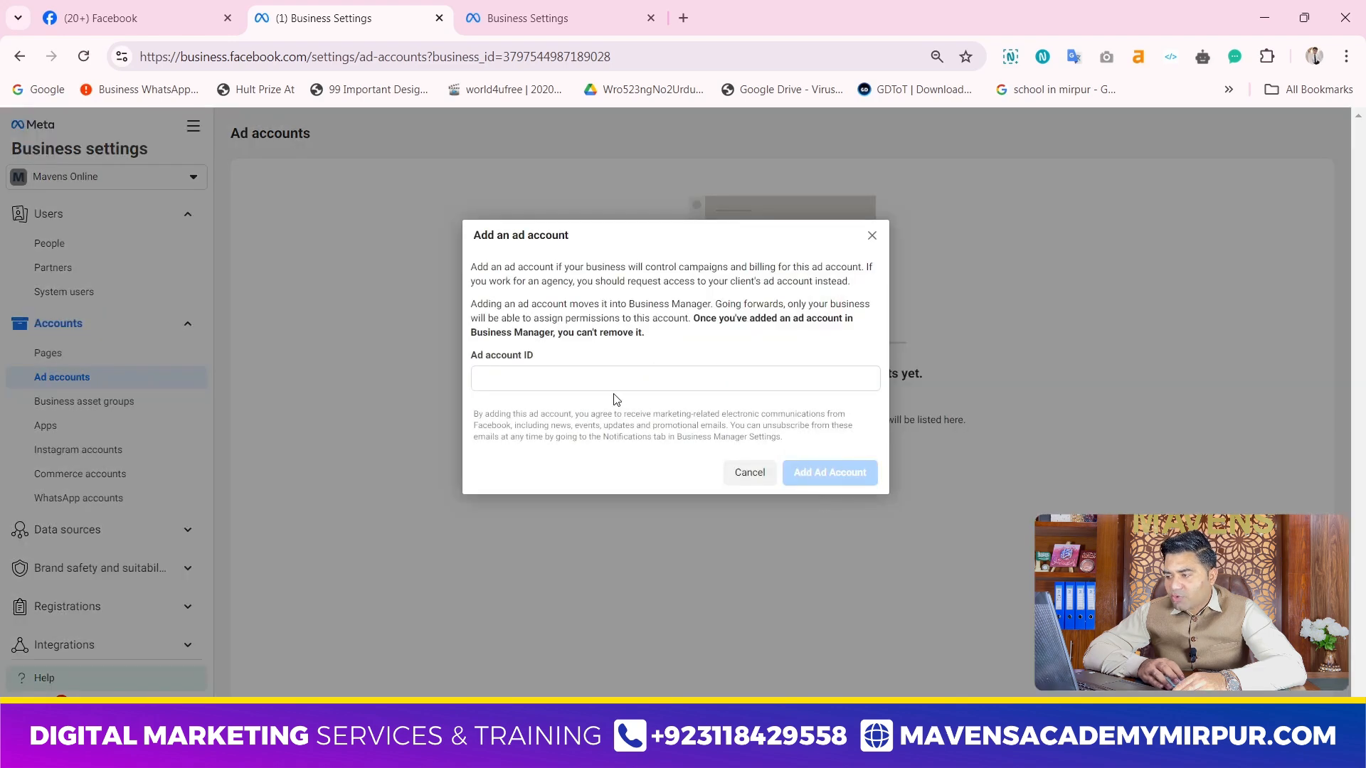
left_click(747, 473)
View the request for access to another business's ad account, check the primary Page choices, and close it without choosing one
left_click(778, 448)
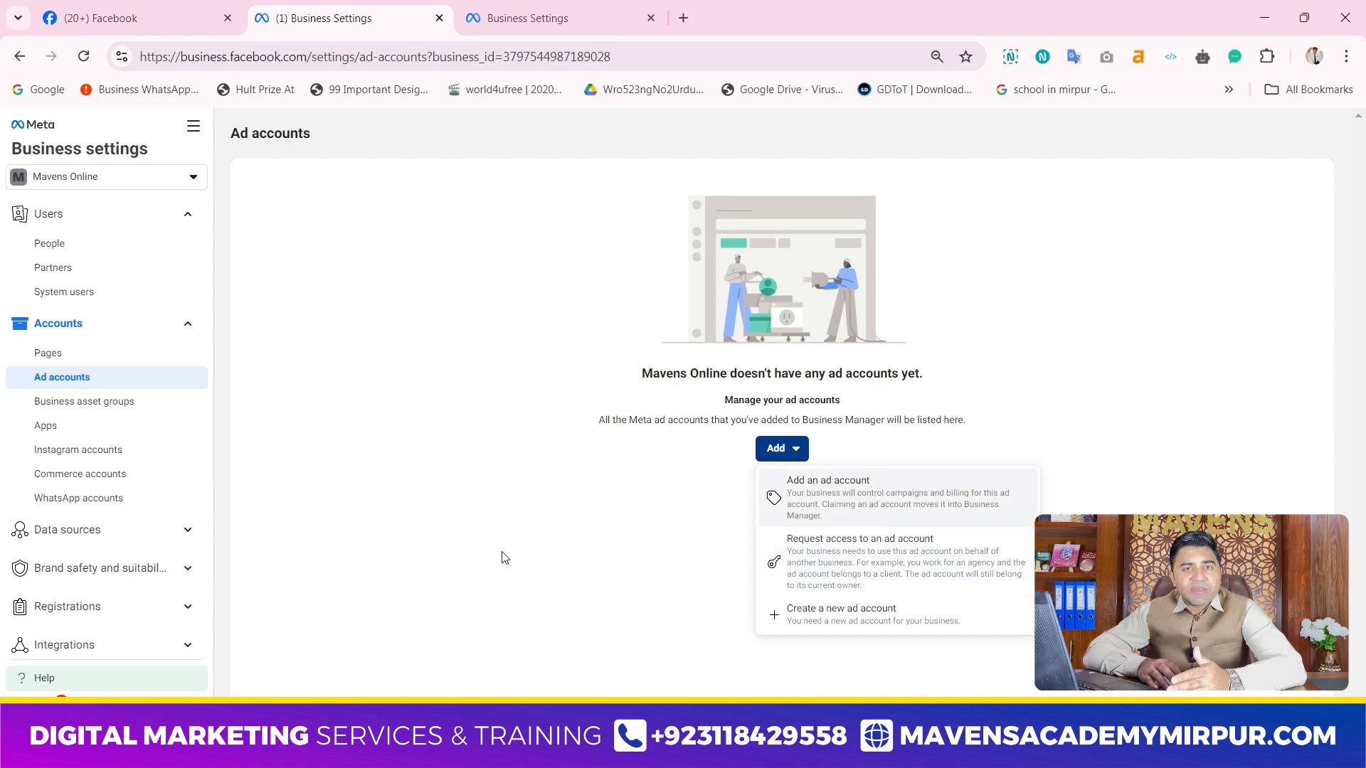
left_click(867, 563)
left_click(552, 383)
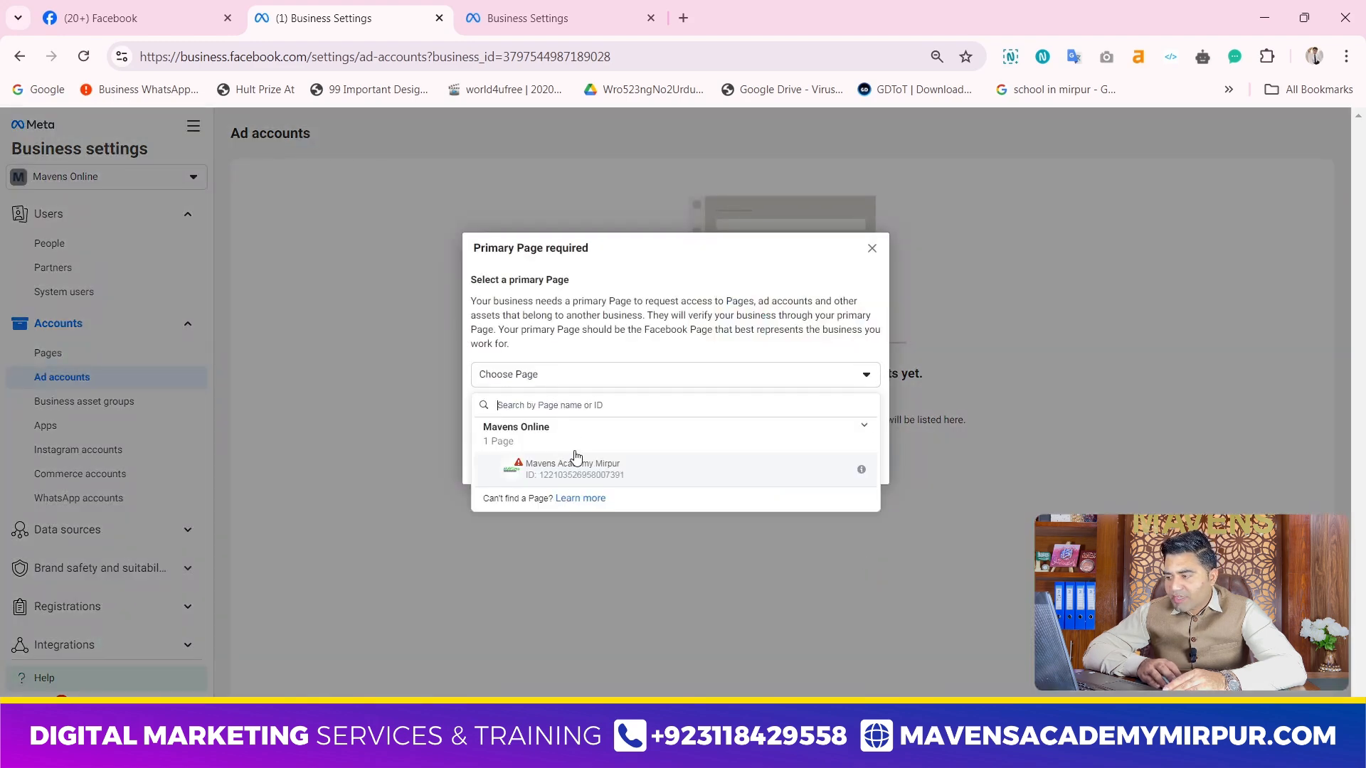
left_click(931, 420)
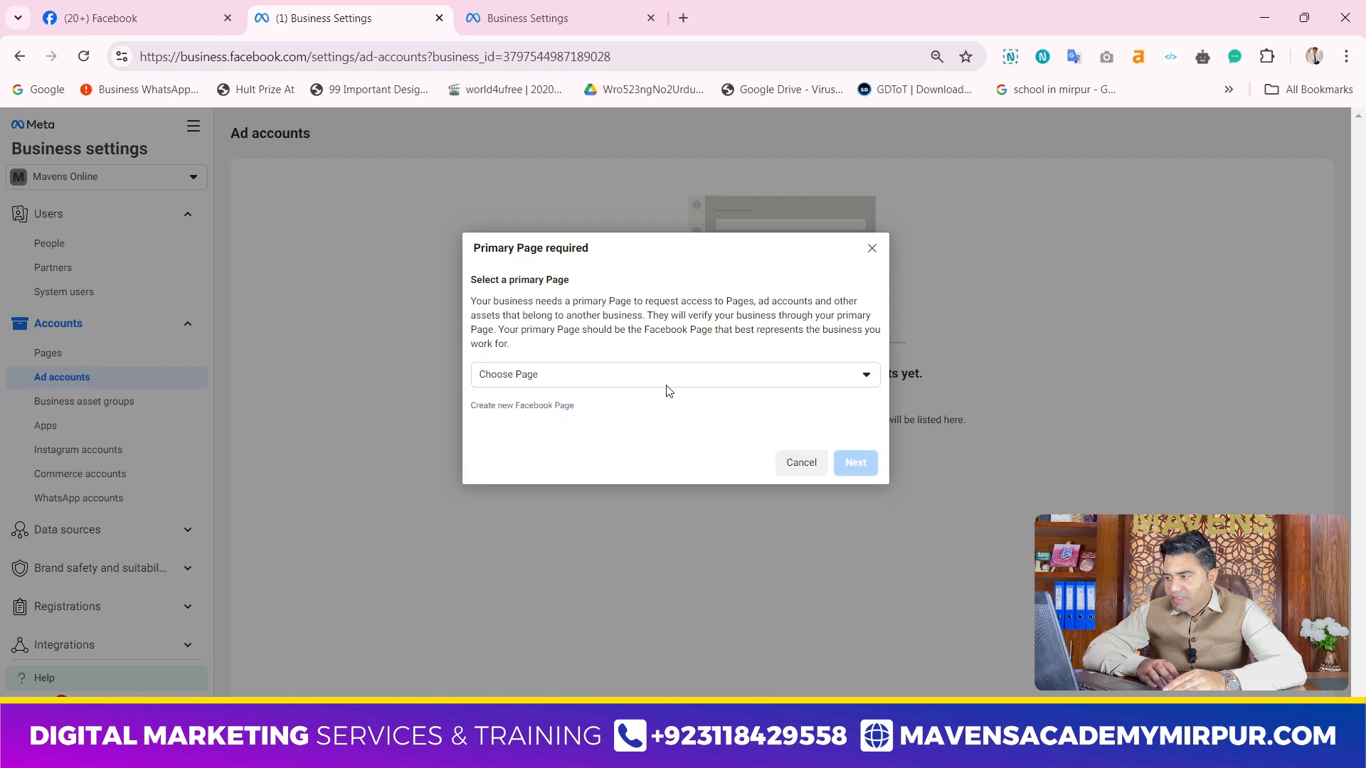
left_click(870, 249)
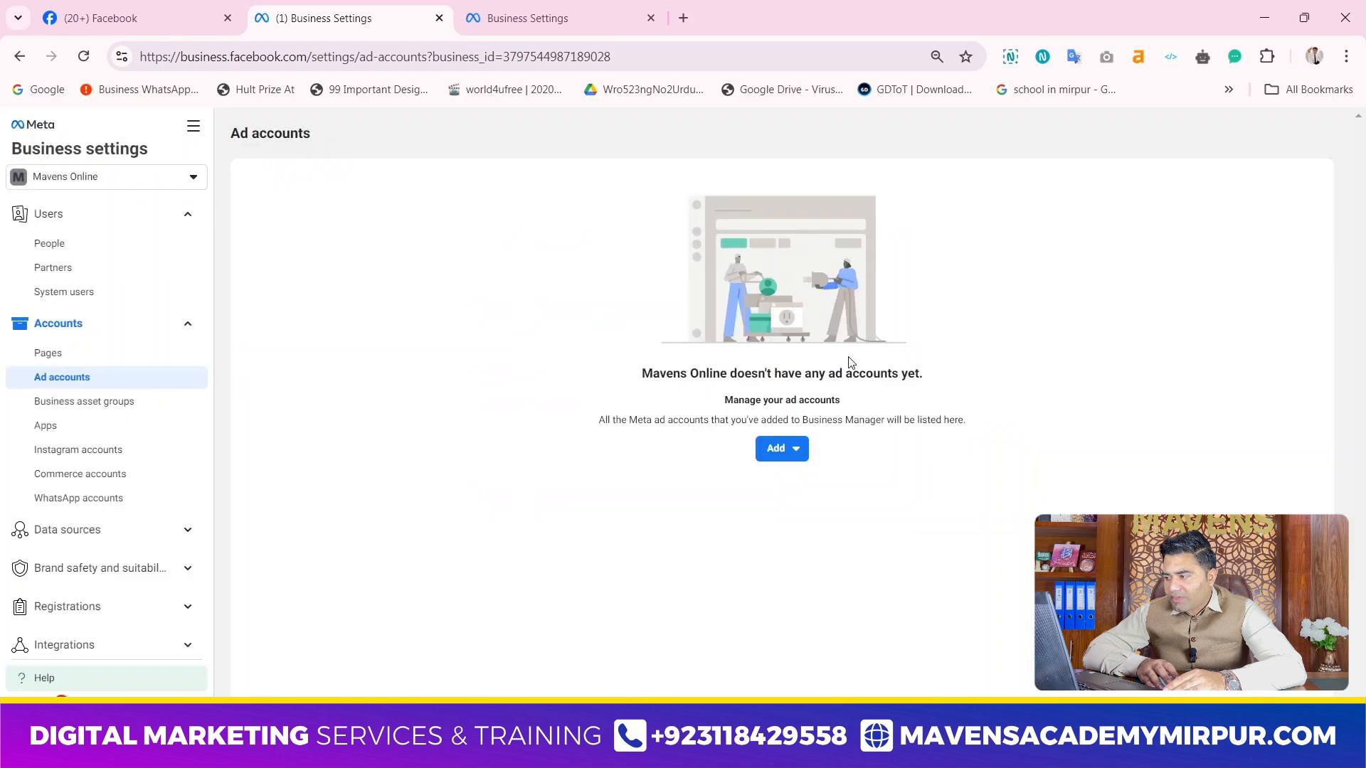
View the name, time zone and currency fields for creating a new ad account, and close the form
left_click(783, 448)
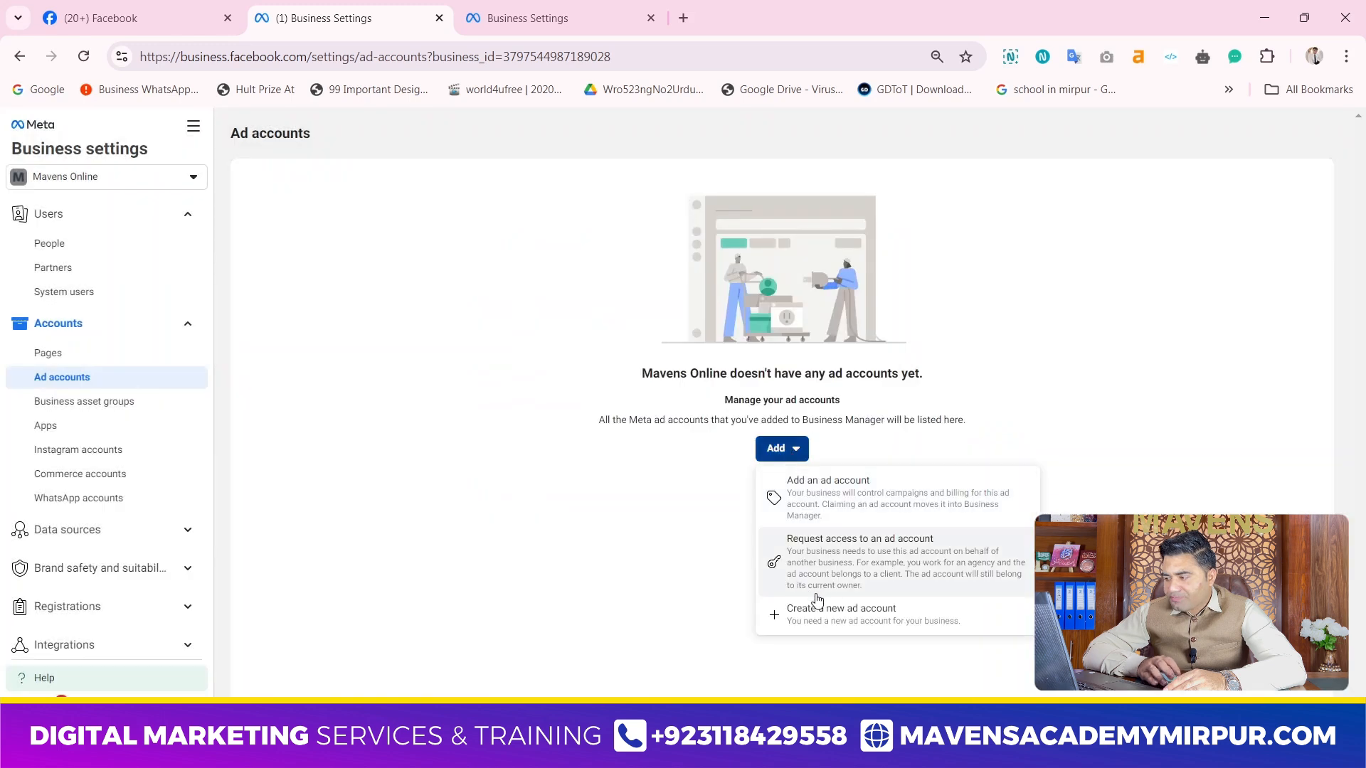
left_click(847, 624)
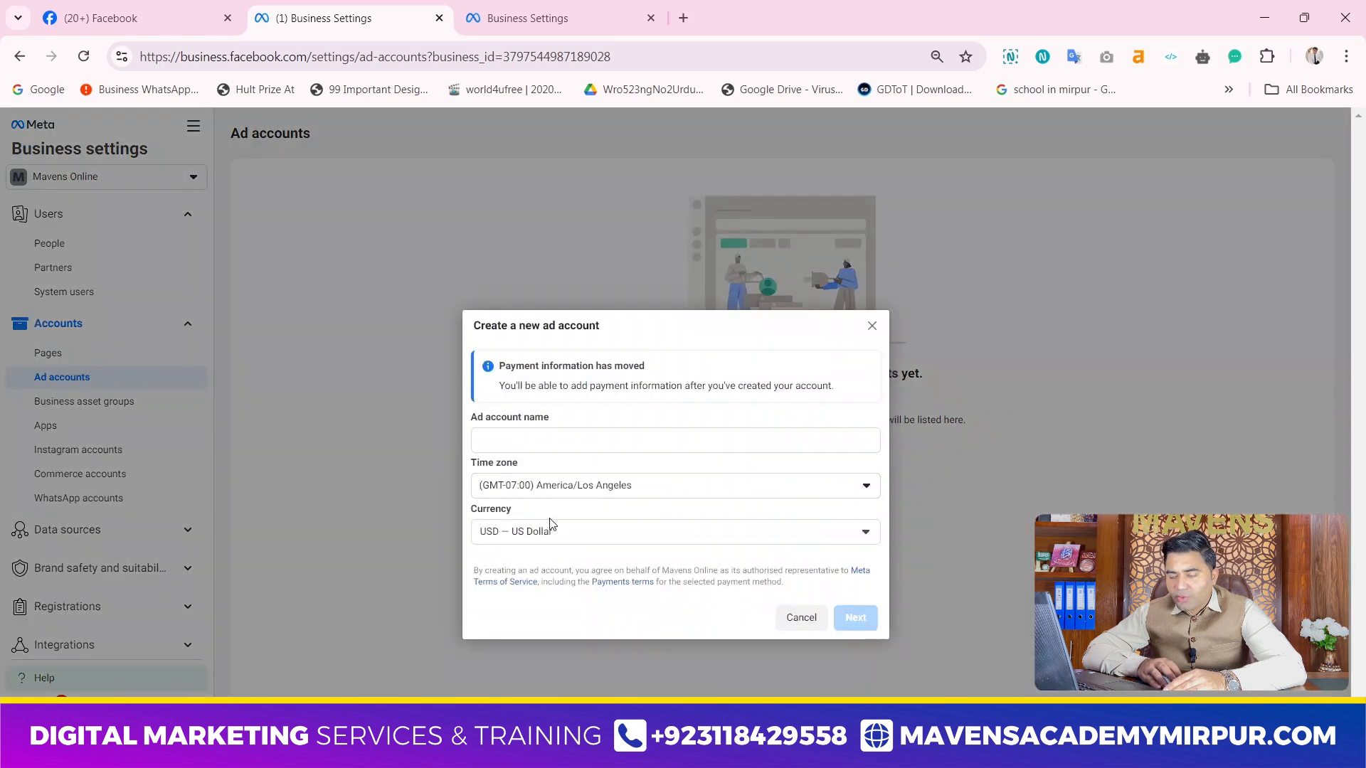
left_click(873, 325)
Reopen the form for adding an existing ad account, point out the ad account ID field, and cancel it
left_click(769, 455)
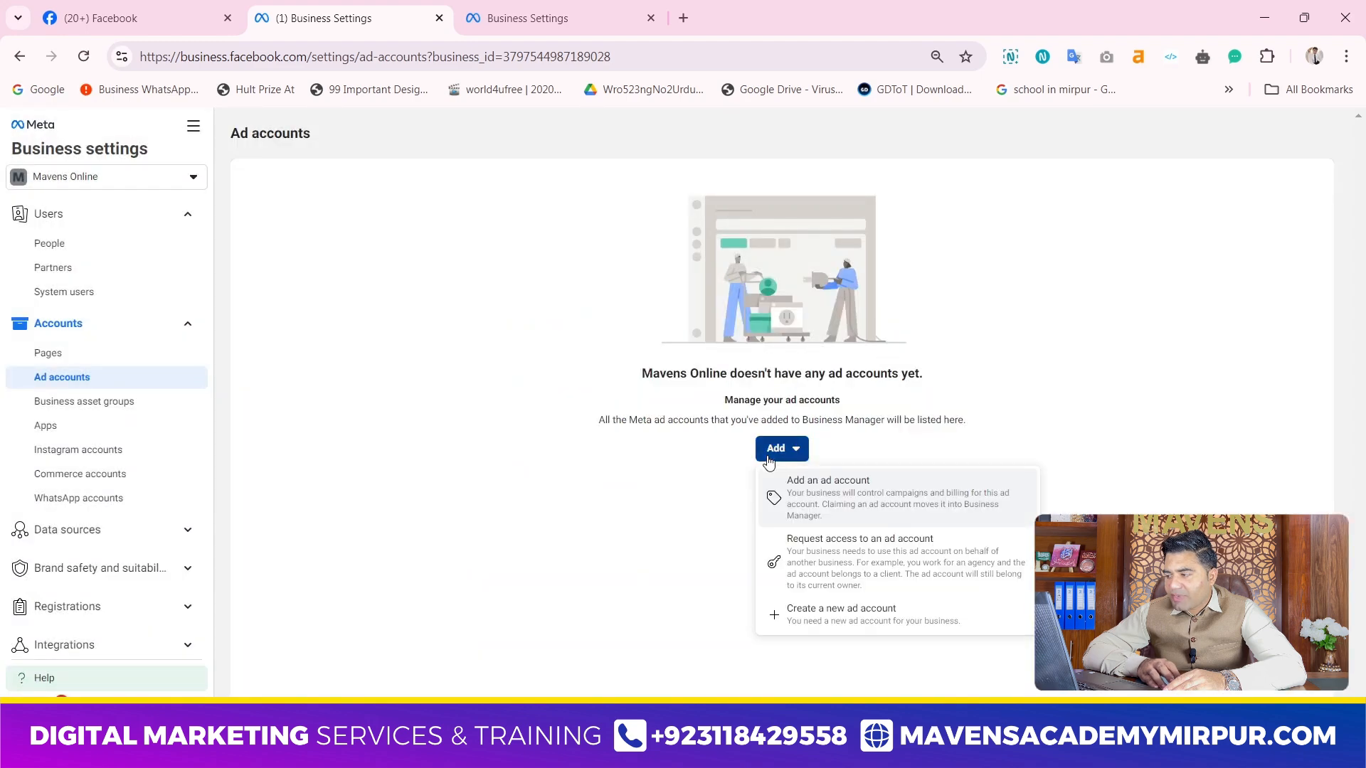
left_click(839, 497)
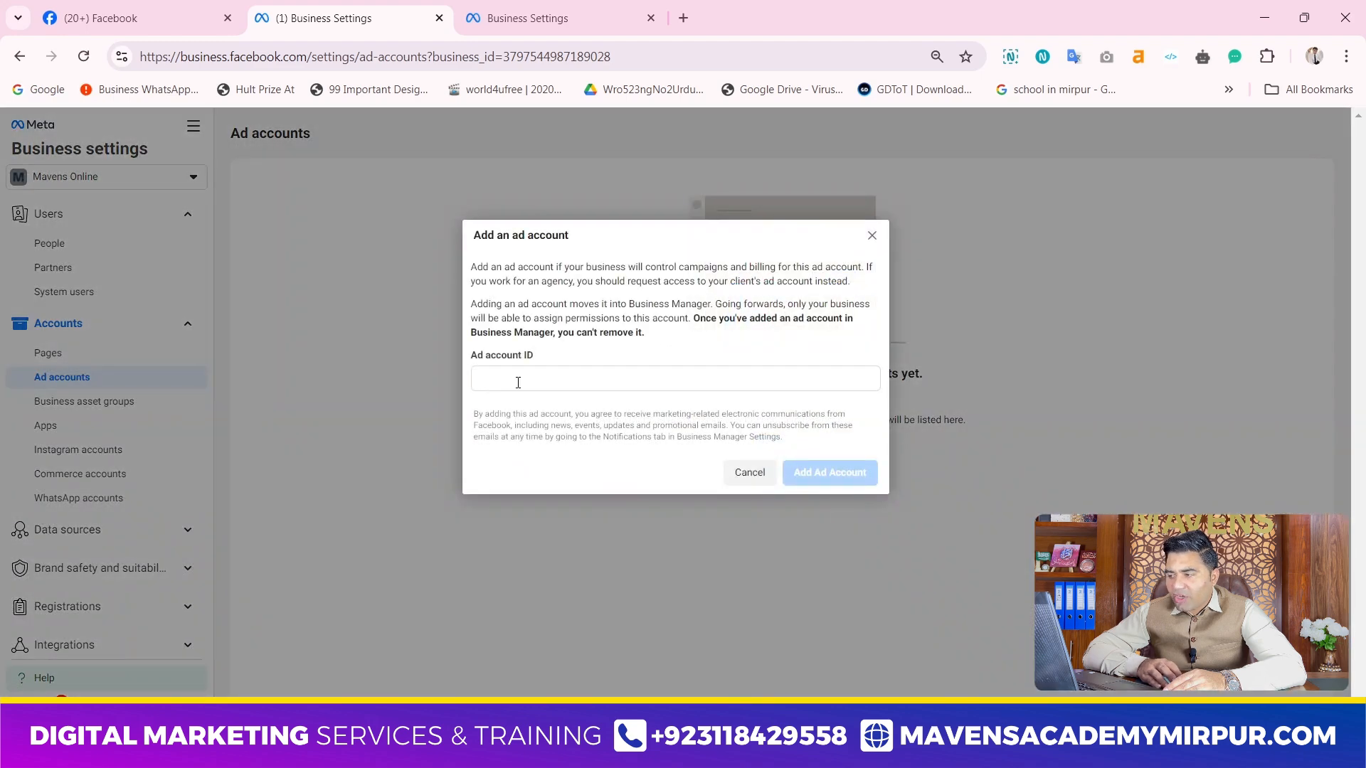
left_click(506, 376)
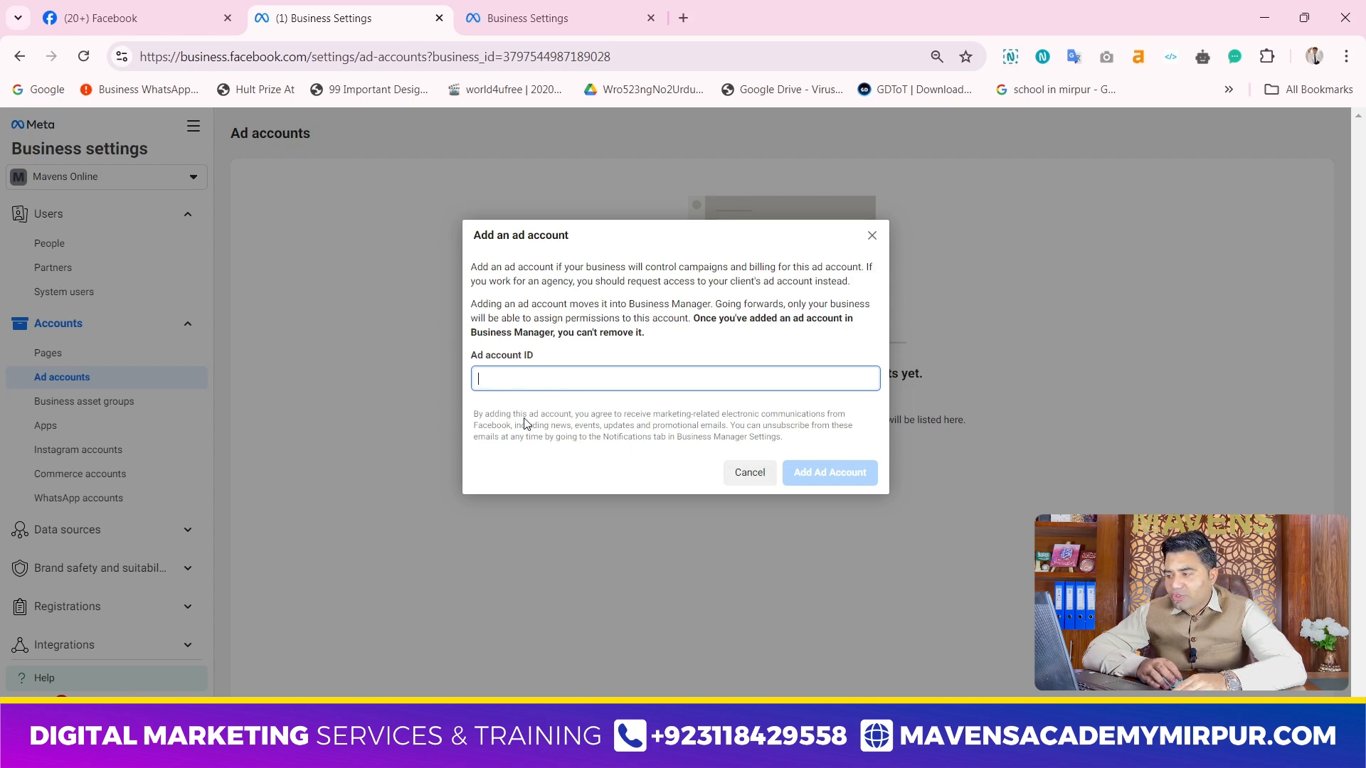
left_click(754, 476)
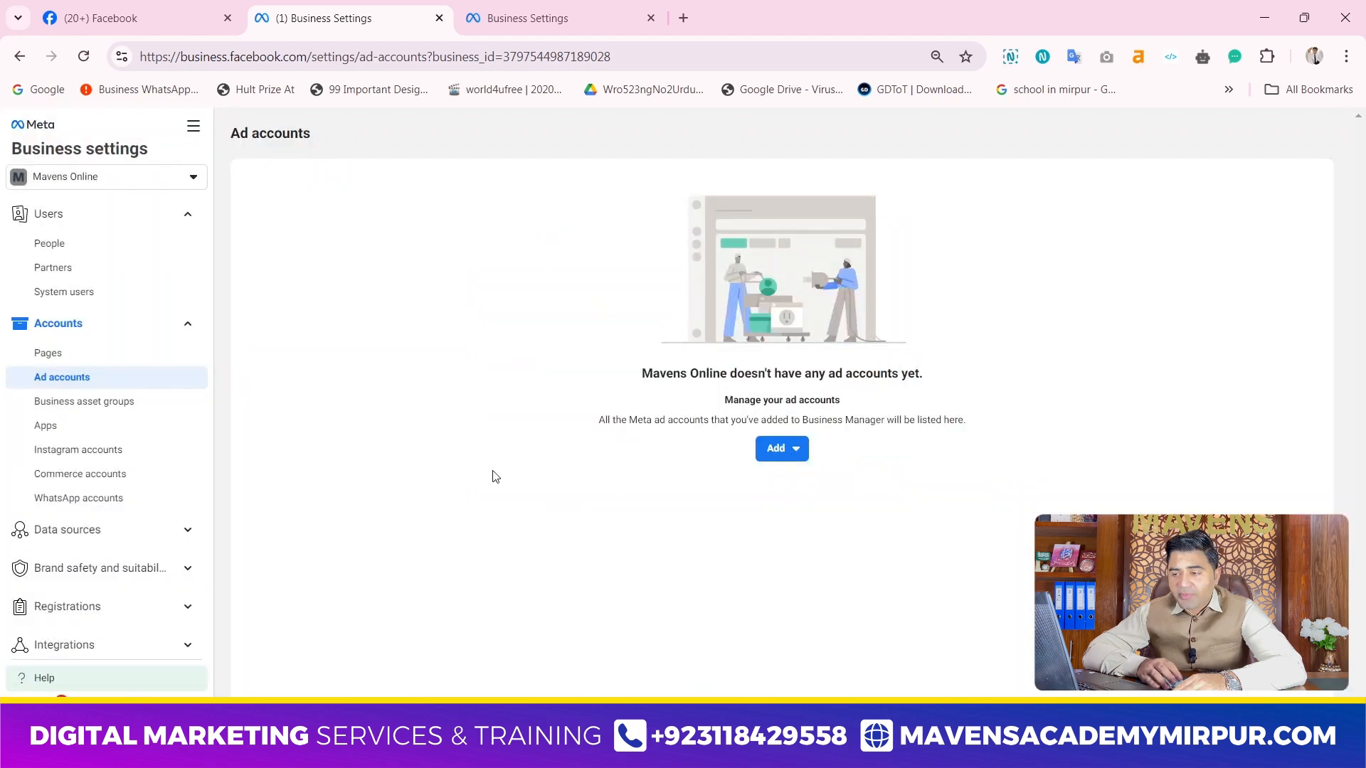
Look through the remaining business settings categories, including data sources, brand safety, and billing and payments
left_click(165, 326)
left_click(143, 219)
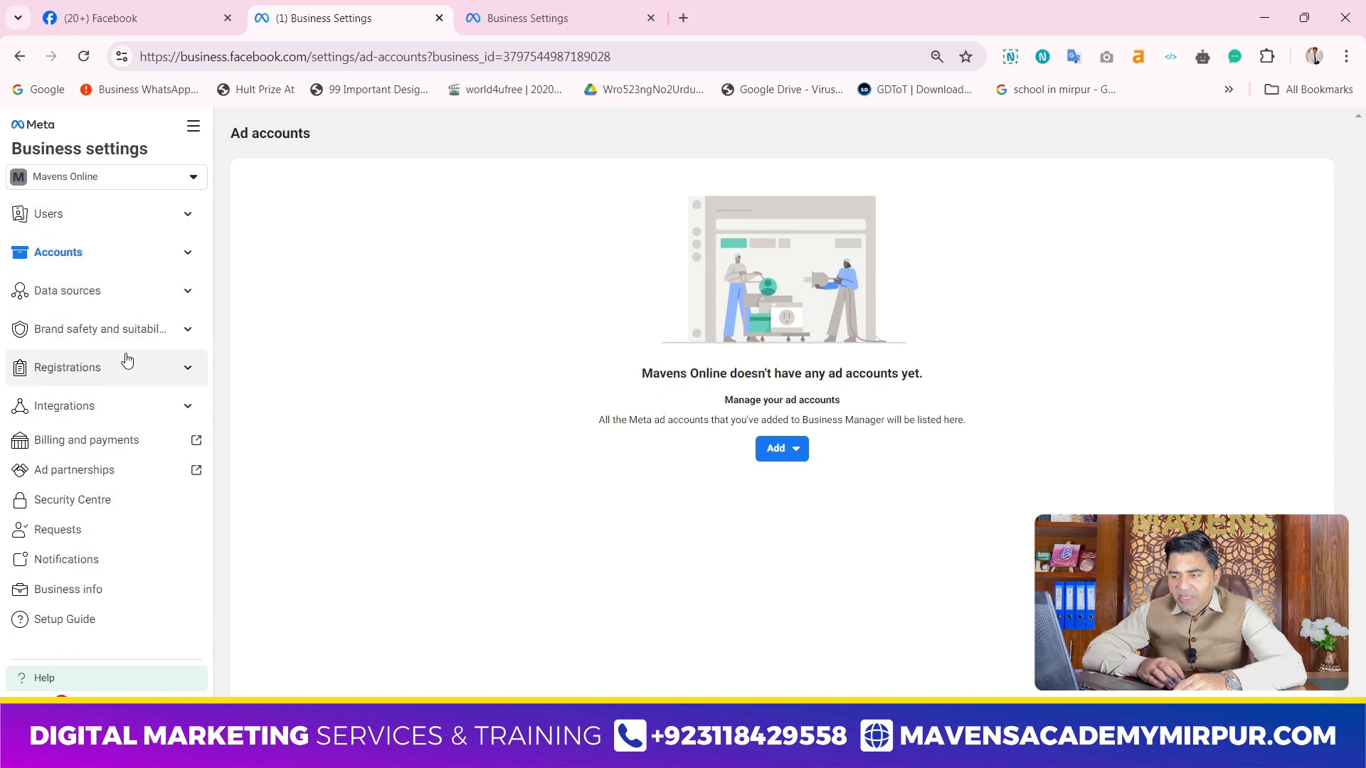
left_click(167, 298)
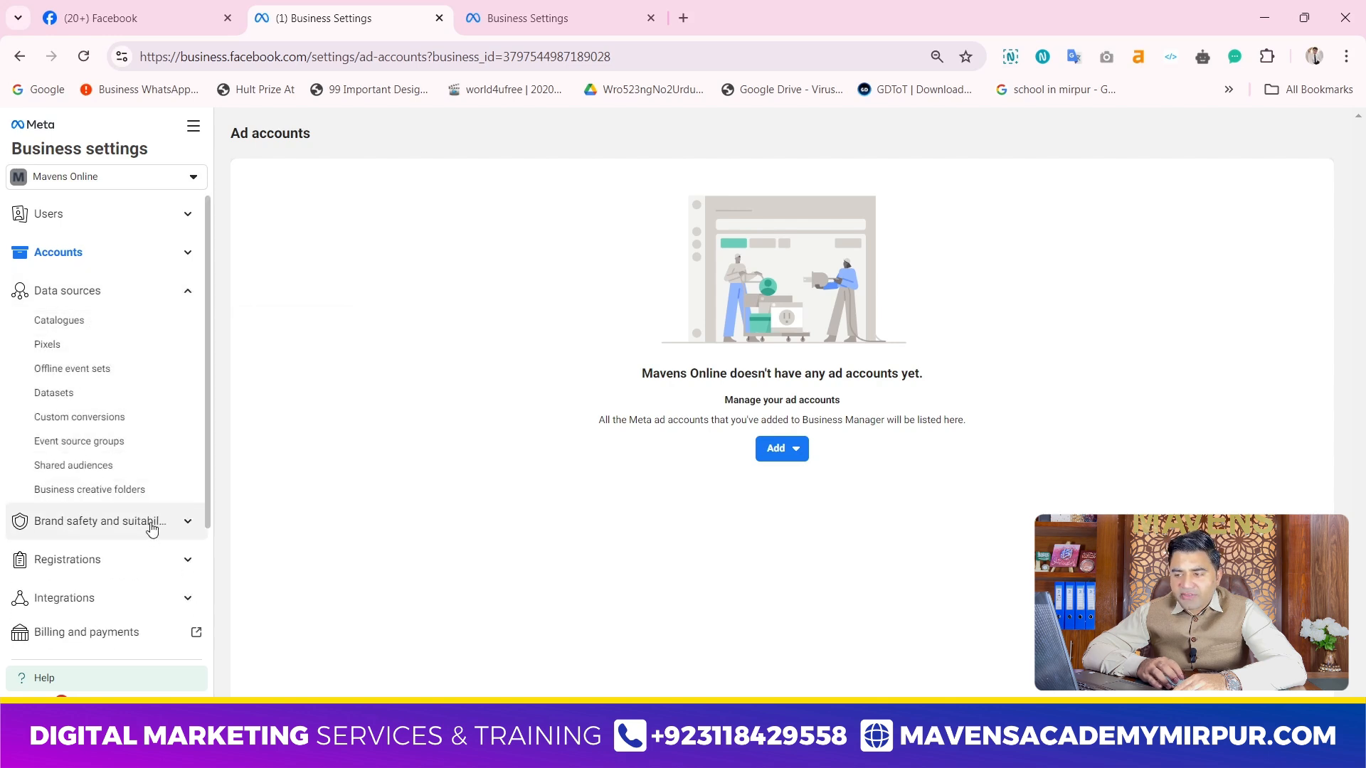
left_click(113, 531)
left_click(114, 531)
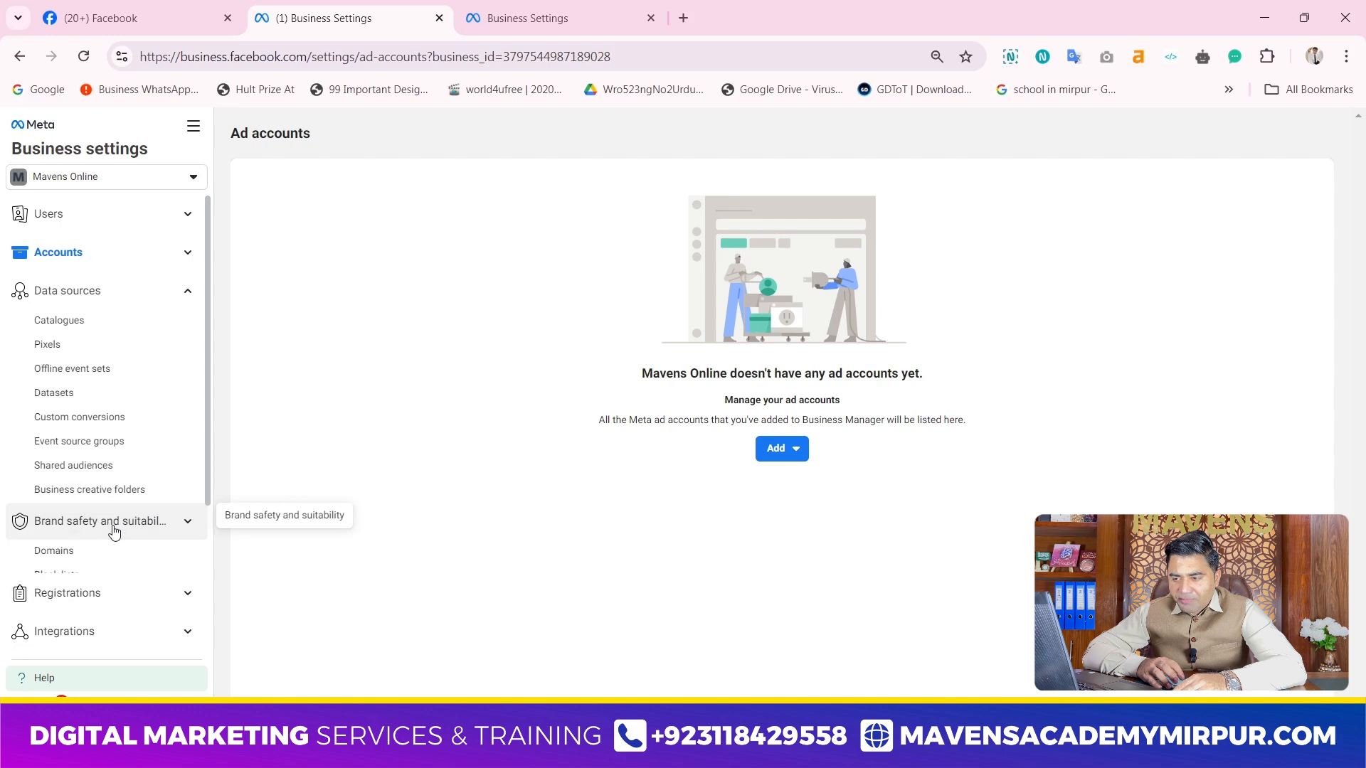
scroll(89, 451, "down", 3)
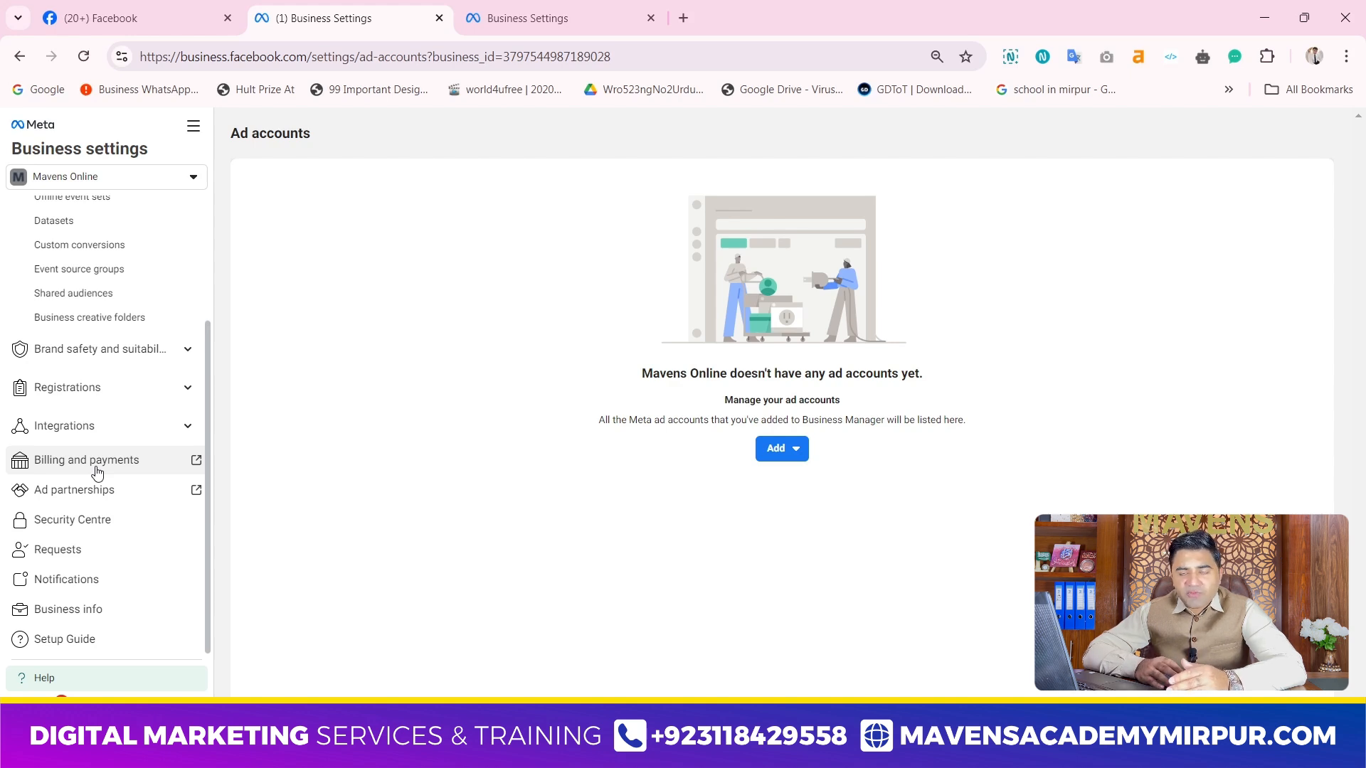
scroll(53, 342, "up", 3)
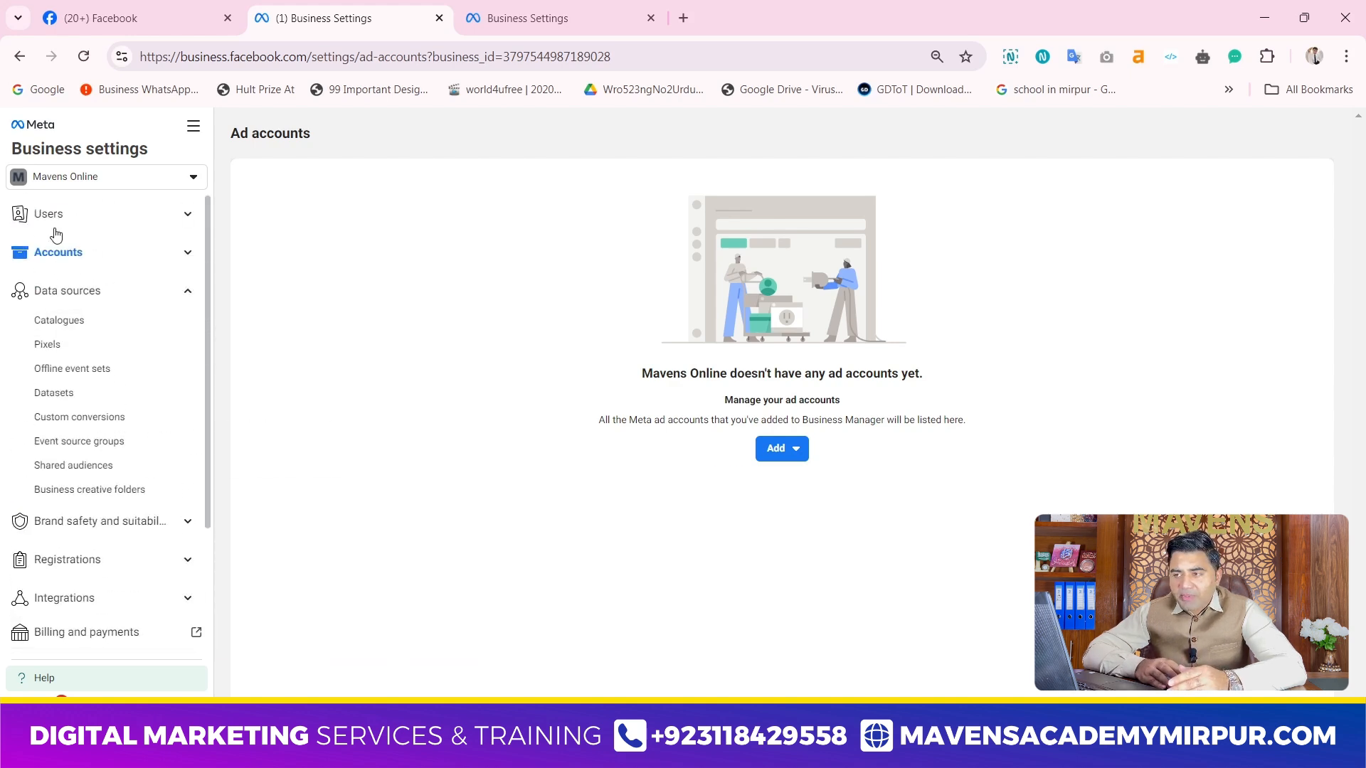
left_click(134, 294)
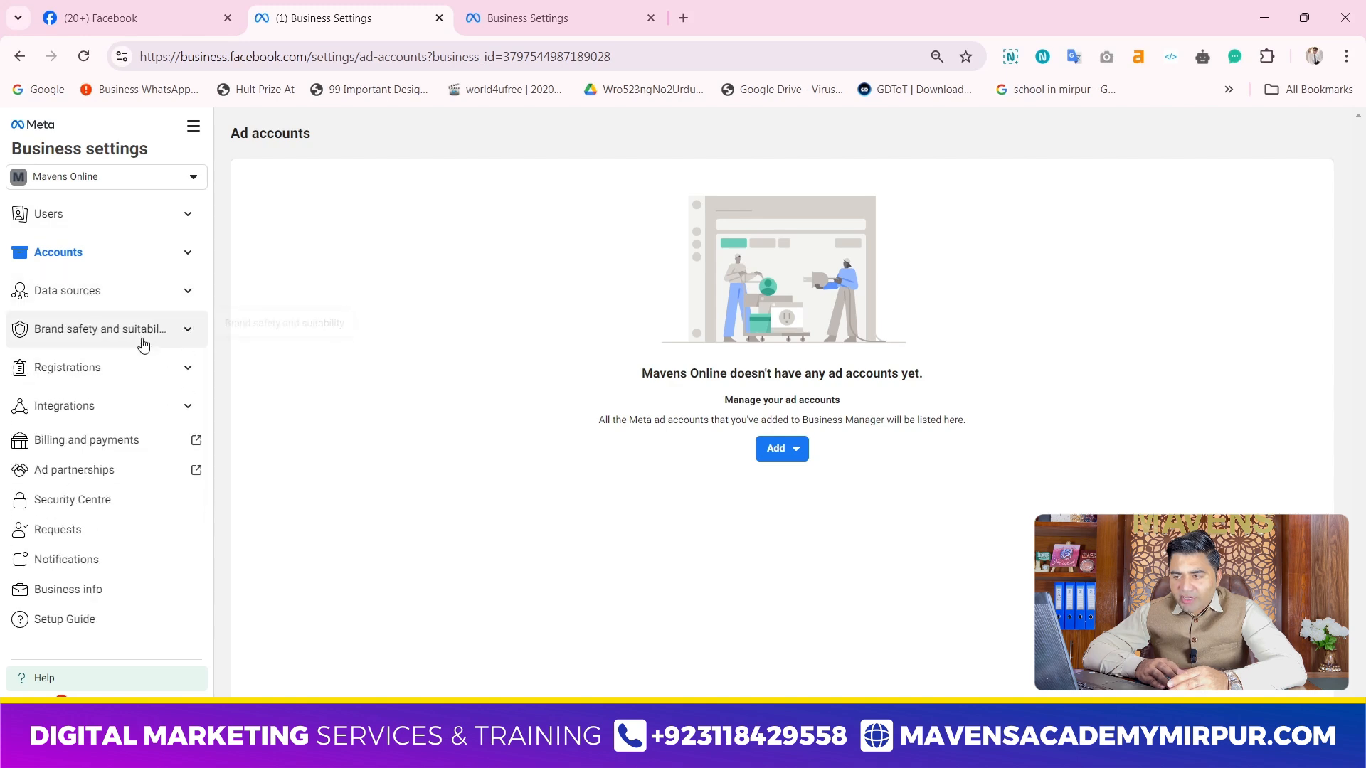
Open billing and payments for Mavens Online and follow its add account option to the ad accounts settings
left_click(134, 438)
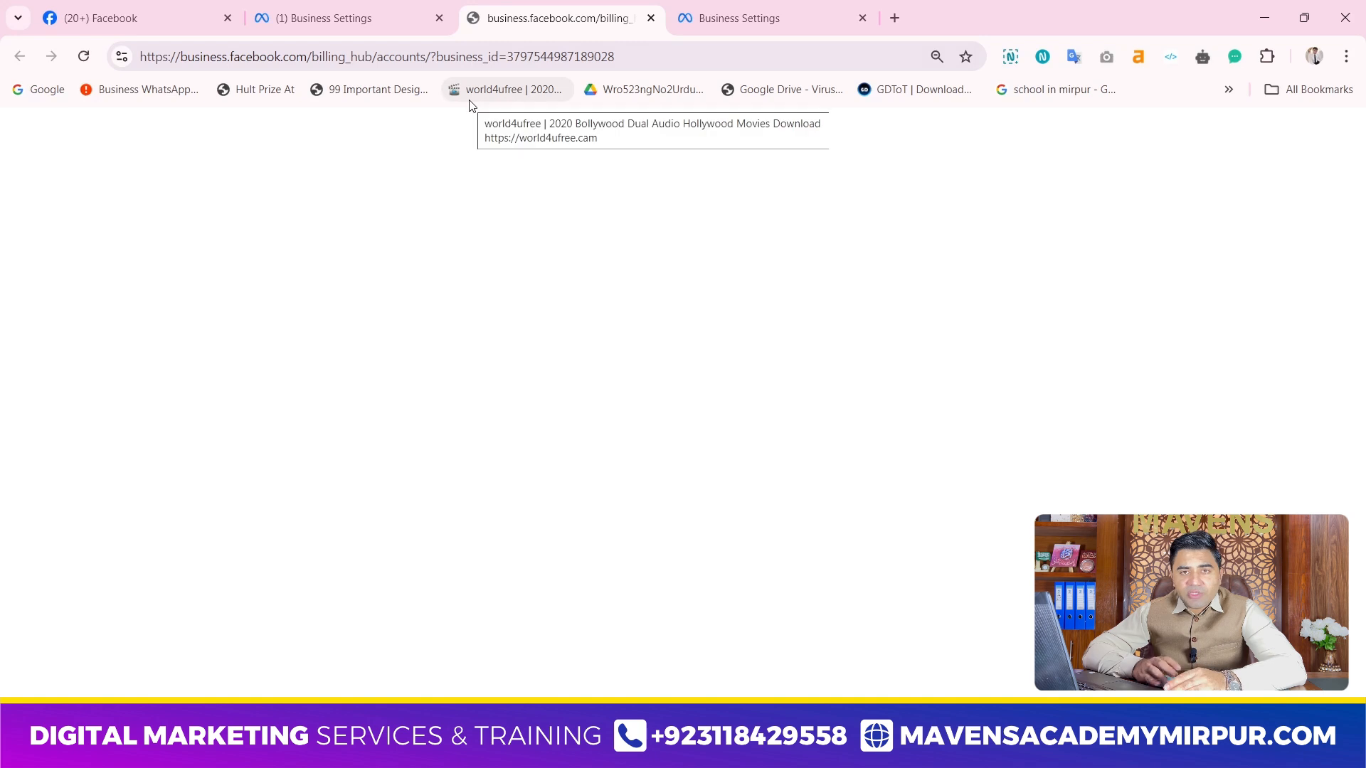
left_click(349, 7)
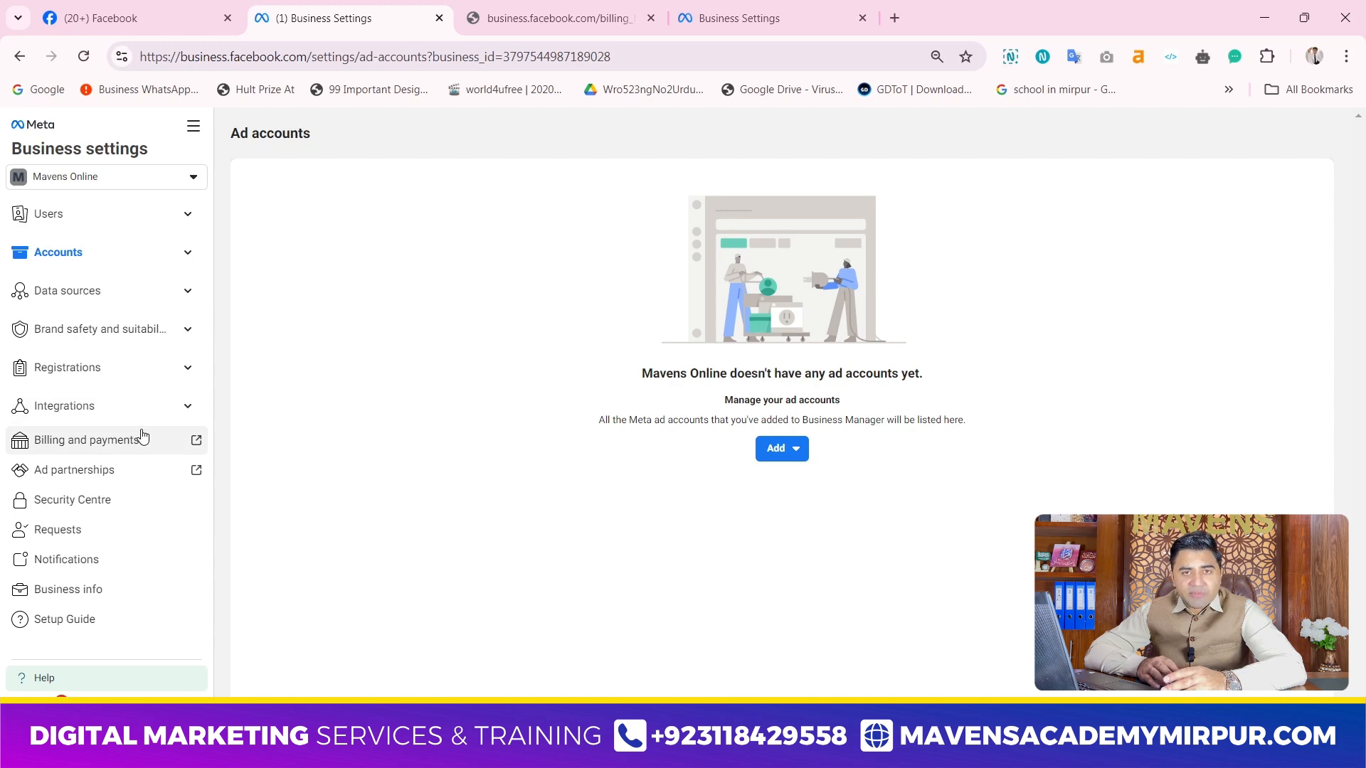
left_click(530, 19)
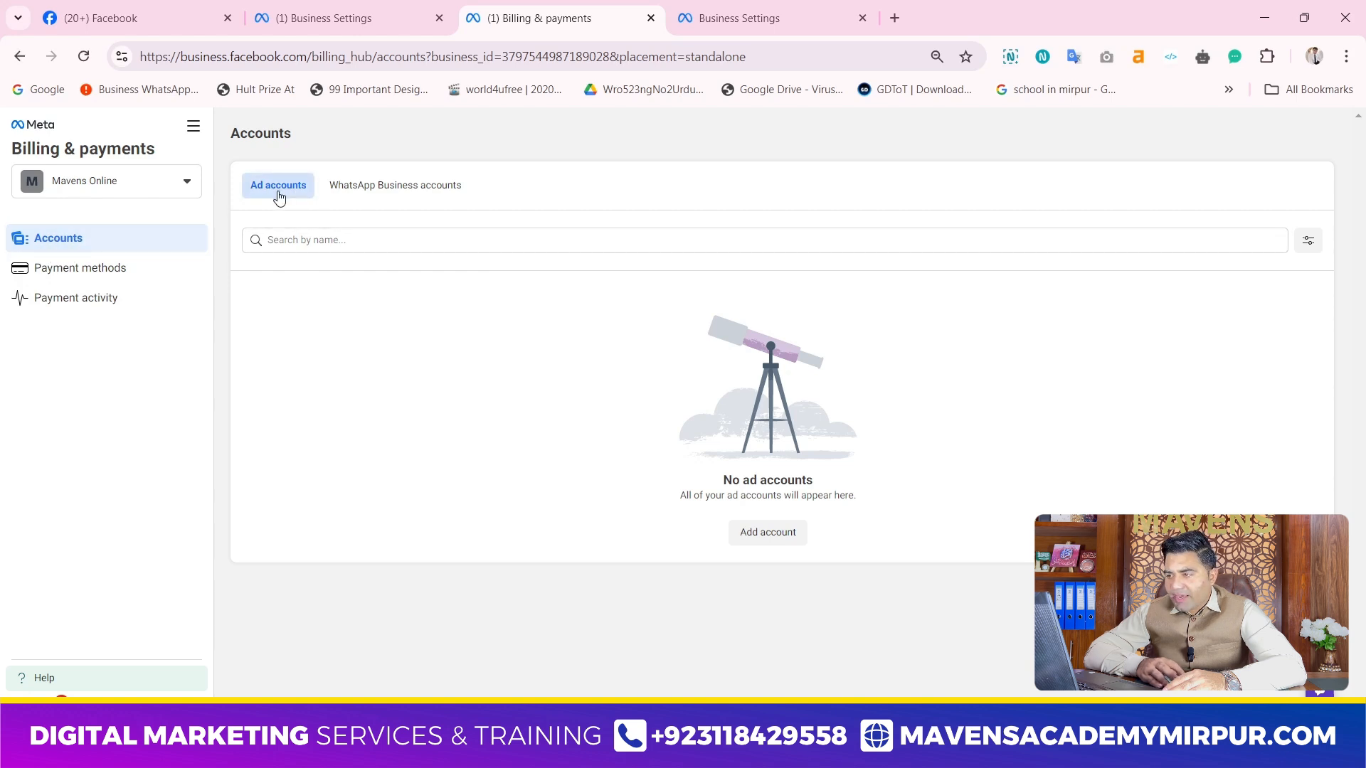
left_click(751, 532)
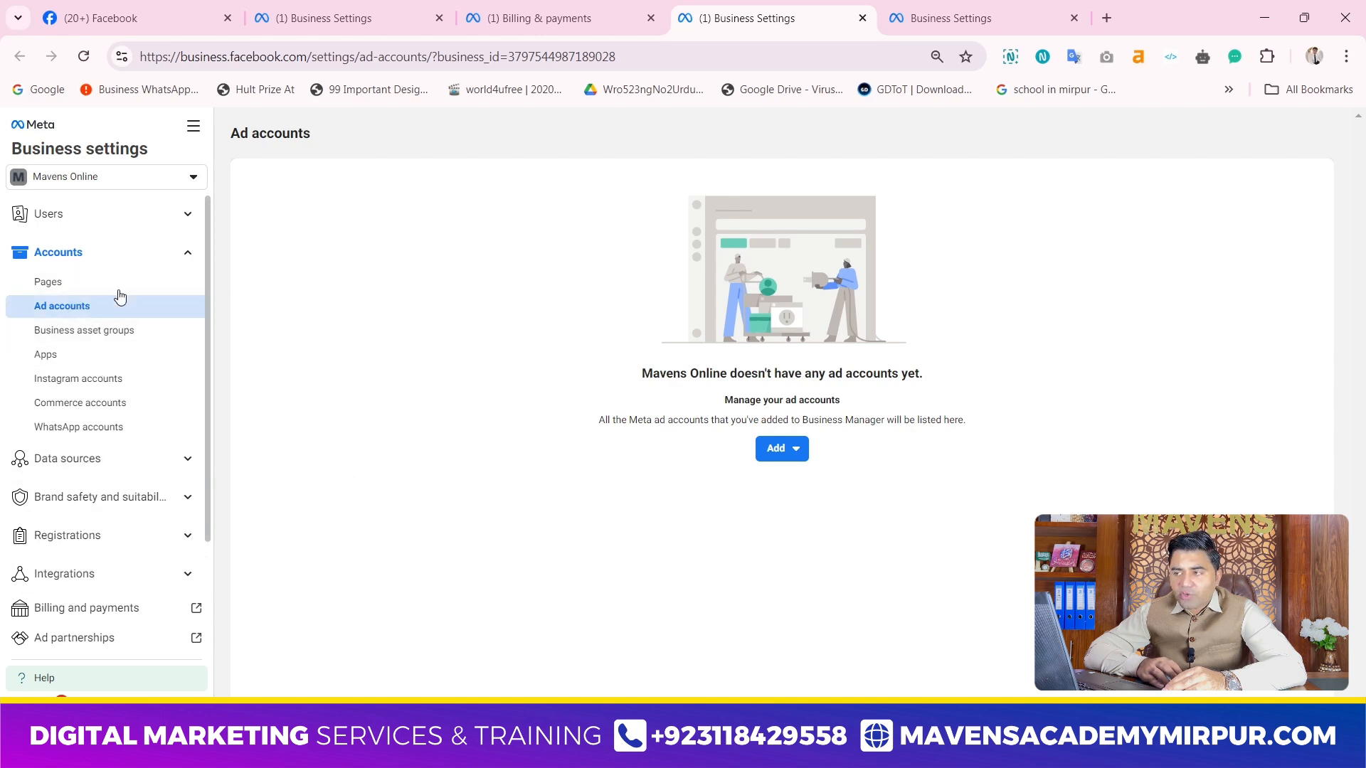
Look through the available business portfolios and open the personal account in Ads Manager
left_click(134, 179)
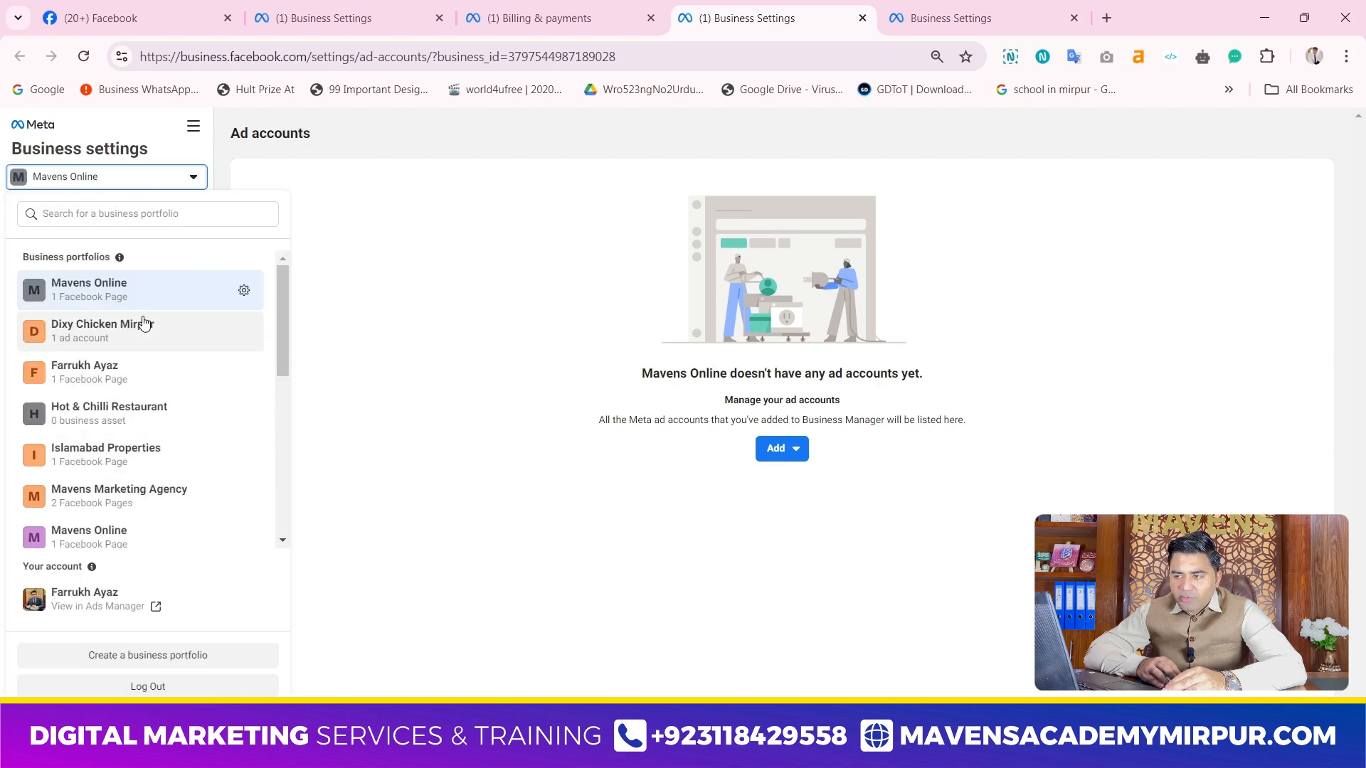
scroll(114, 498, "down", 3)
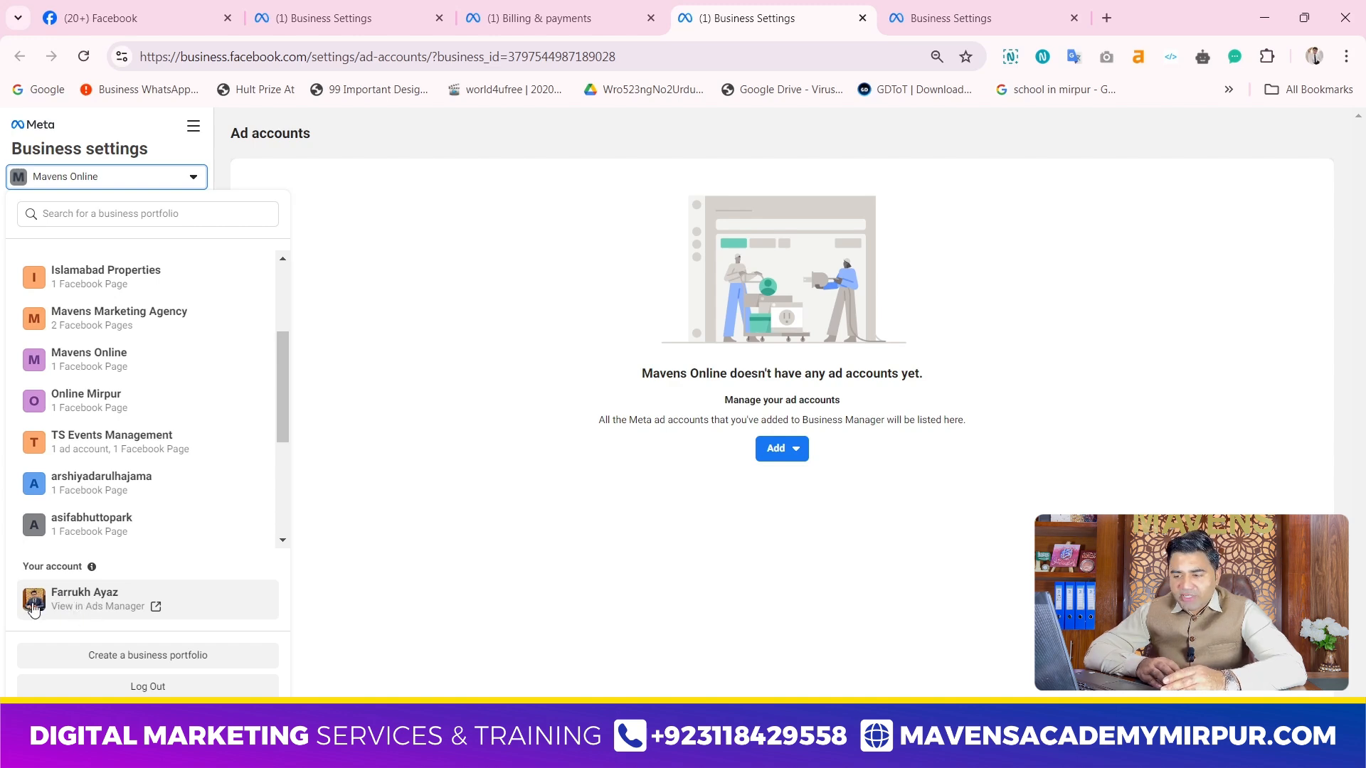
left_click(125, 616)
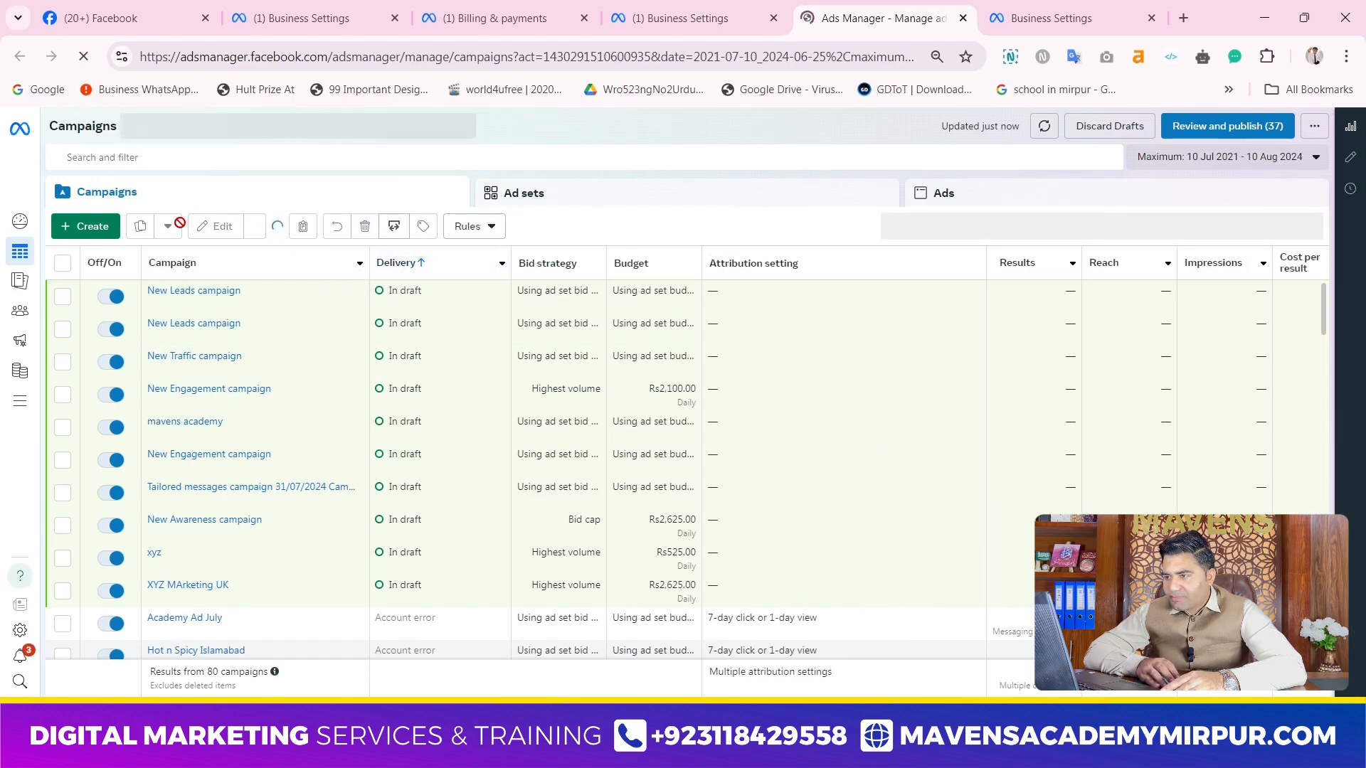
Look through the campaigns in the personal ad account, checking their delivery status, budgets and results
scroll(287, 472, "down", 1)
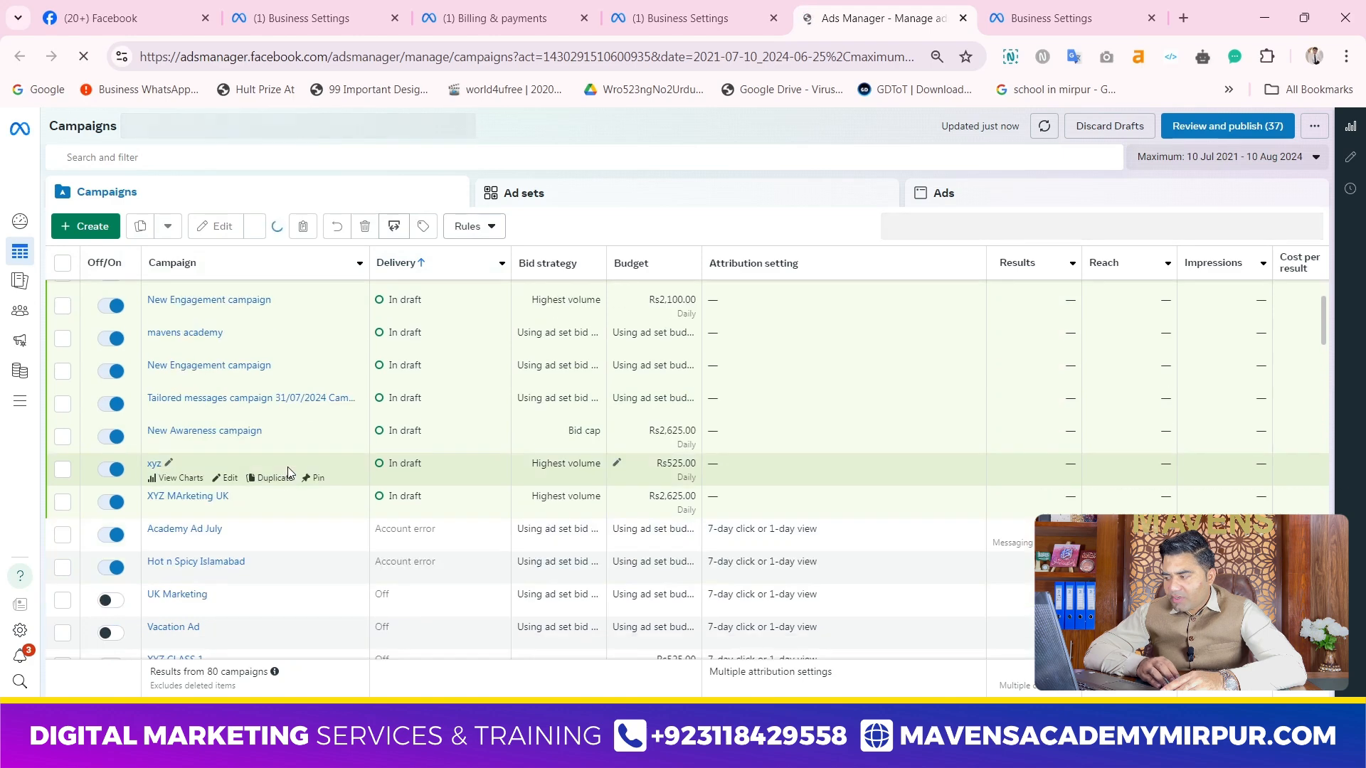
scroll(287, 467, "down", 2)
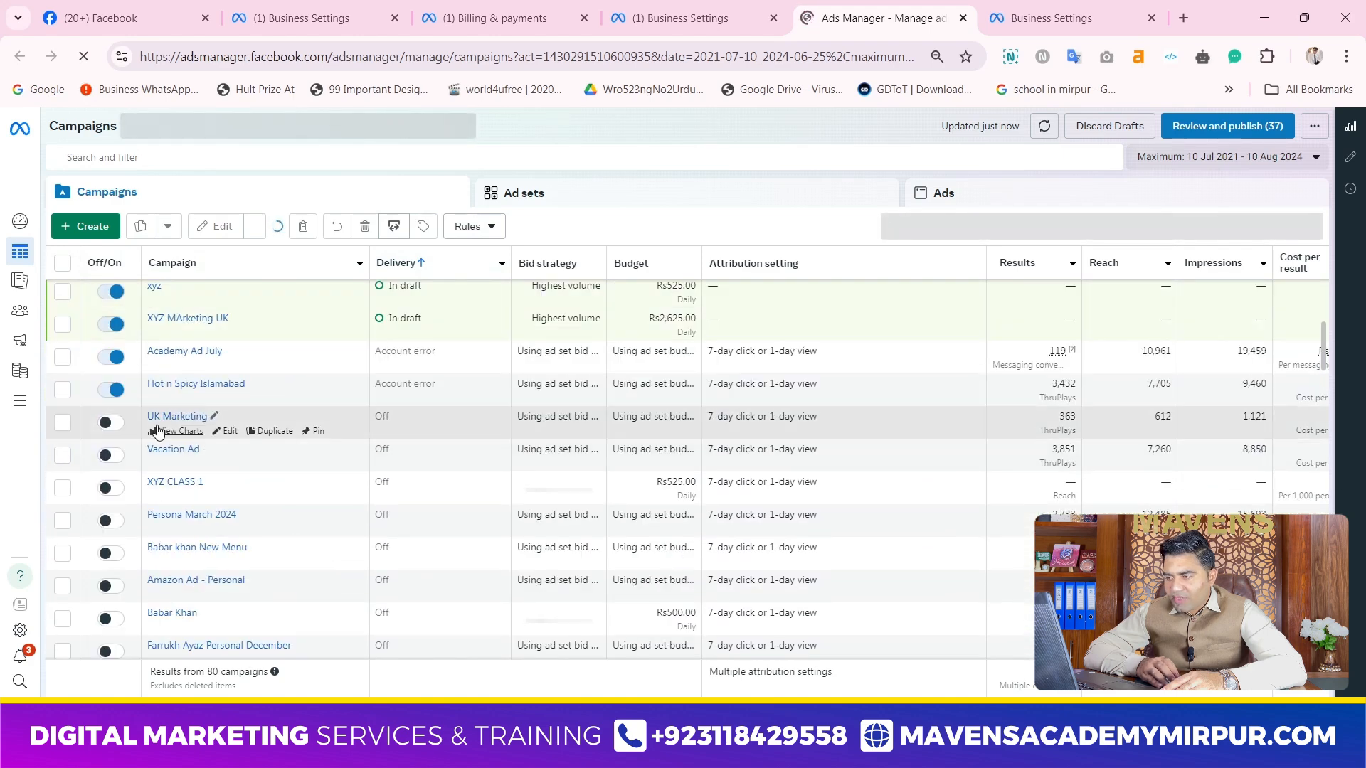
scroll(158, 429, "up", 3)
scroll(157, 429, "down", 2)
scroll(157, 430, "up", 2)
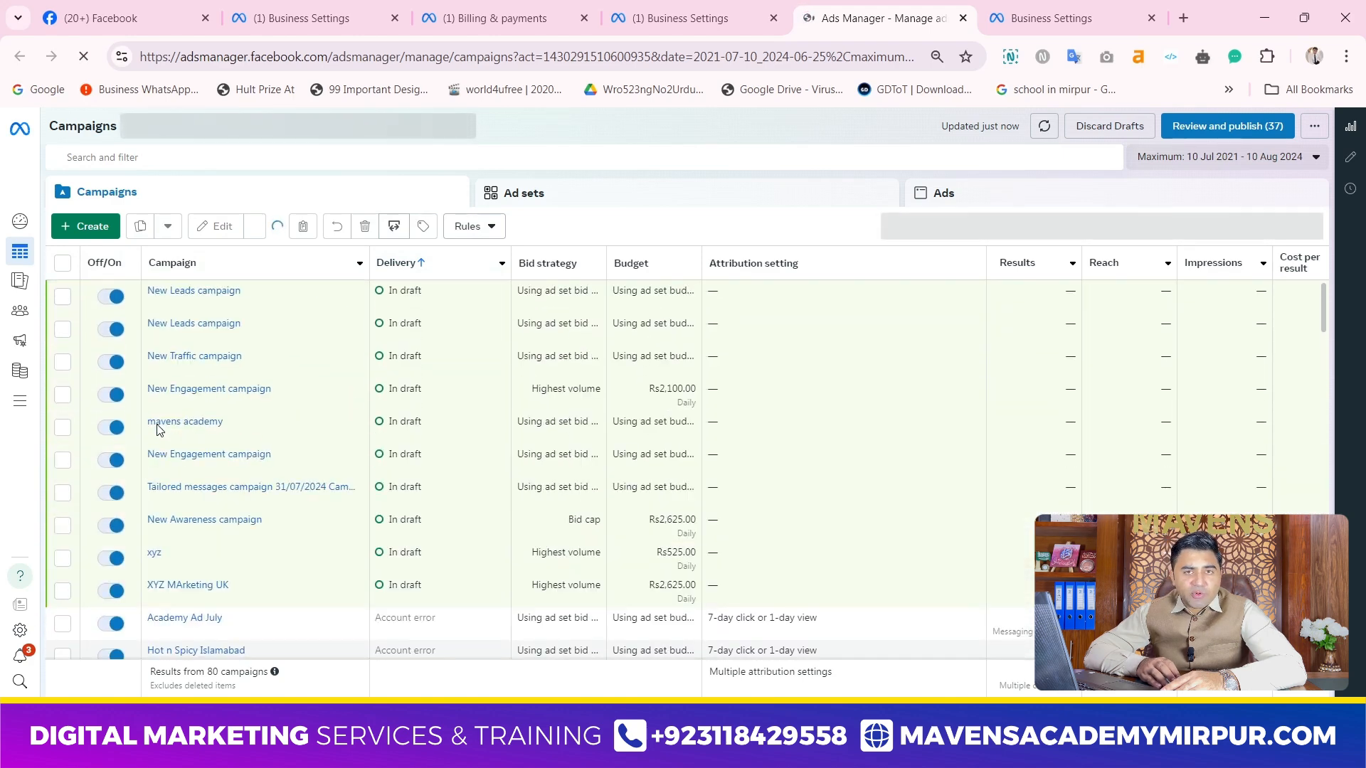
scroll(158, 430, "down", 2)
scroll(157, 430, "up", 3)
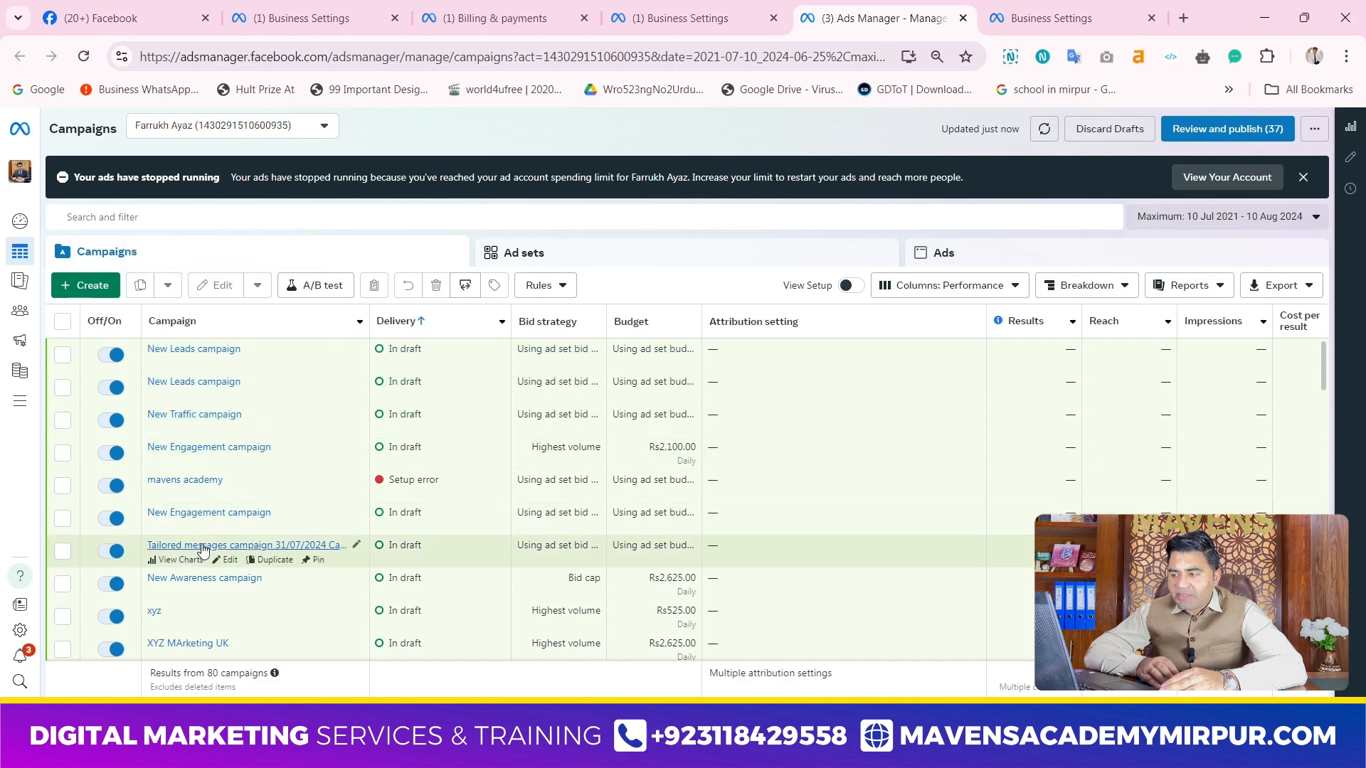
Return from the campaigns list to the business settings of Mavens Online and open its Pages settings
scroll(184, 543, "down", 3)
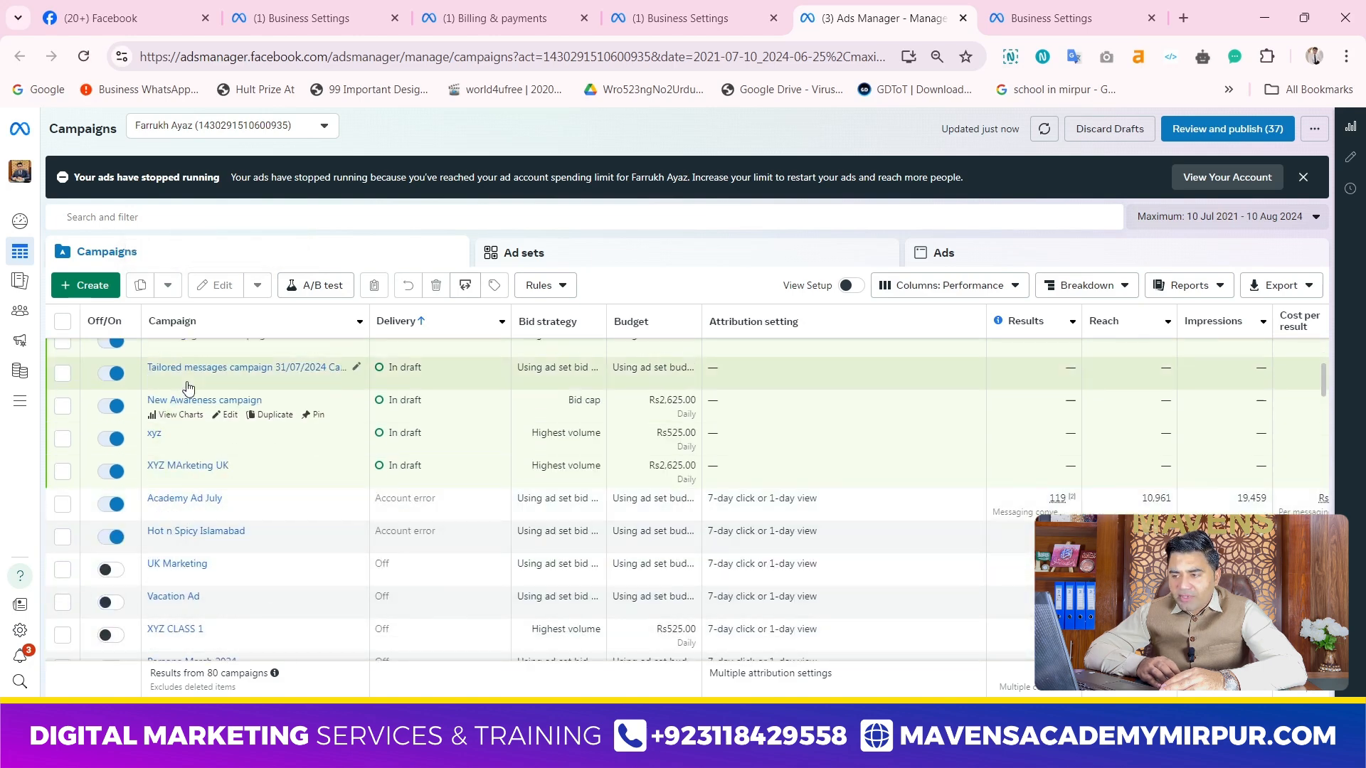
scroll(242, 469, "up", 2)
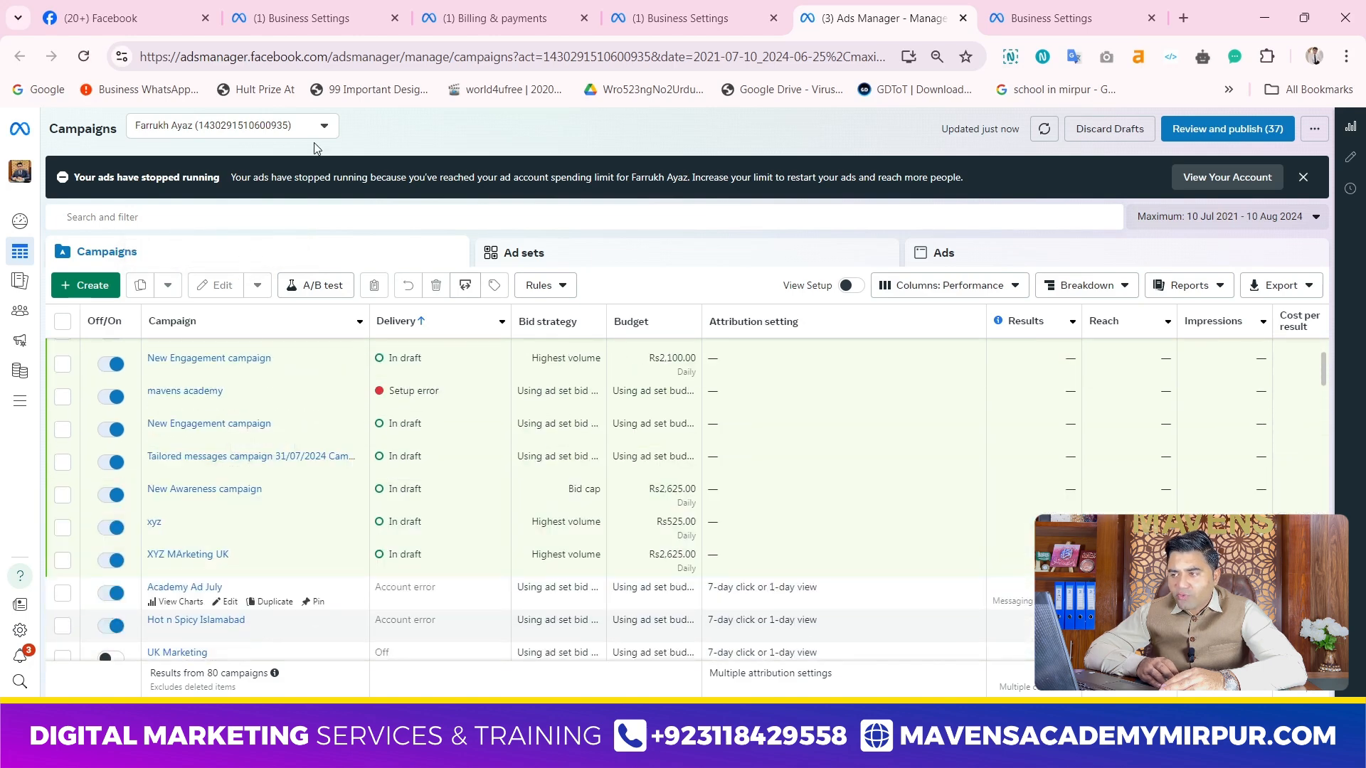
left_click(679, 18)
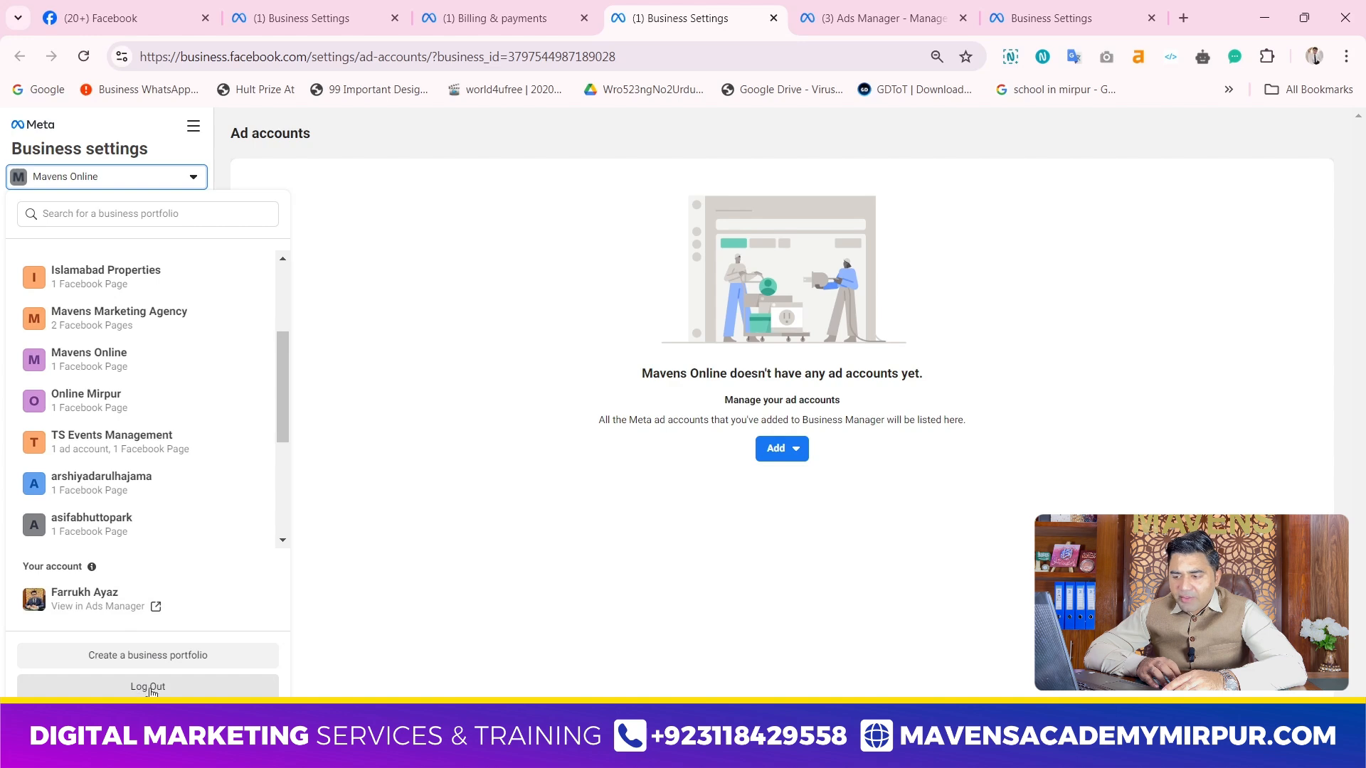
left_click(451, 401)
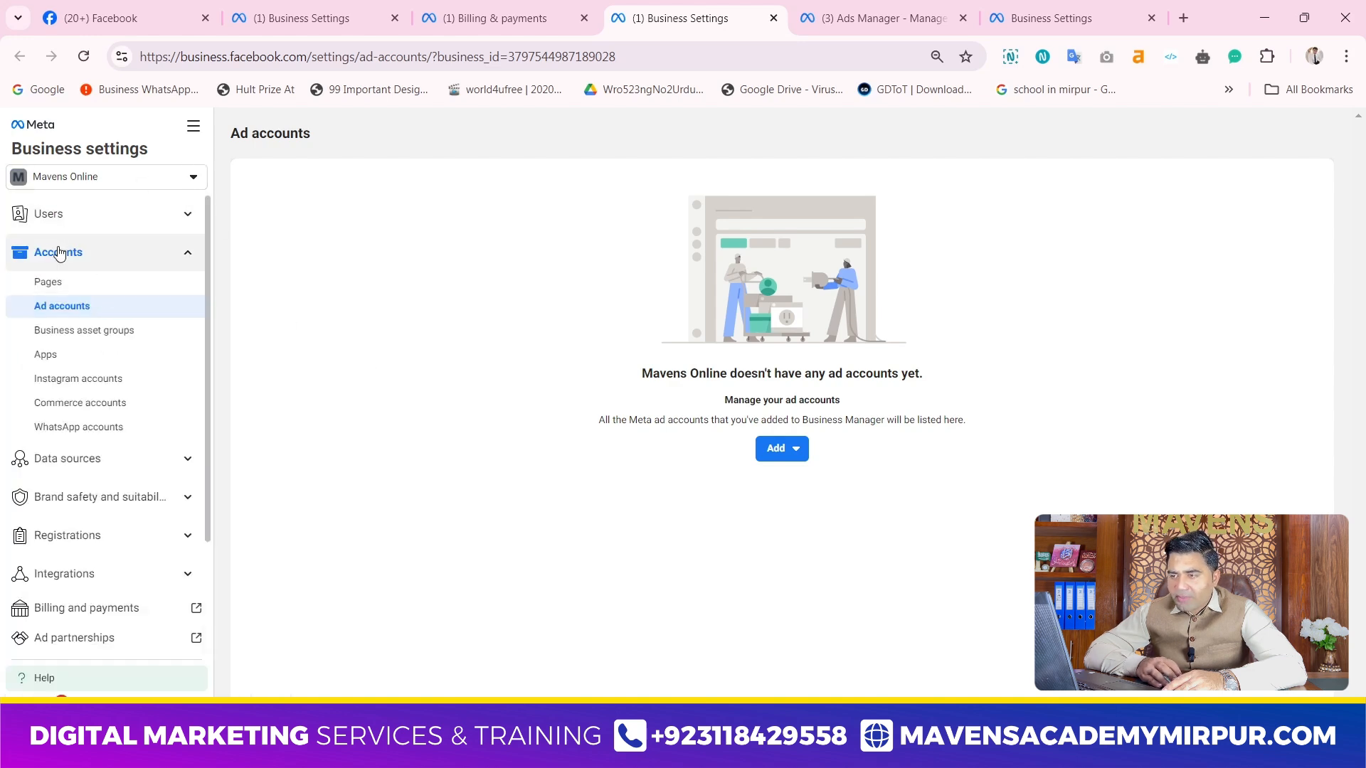
left_click(68, 282)
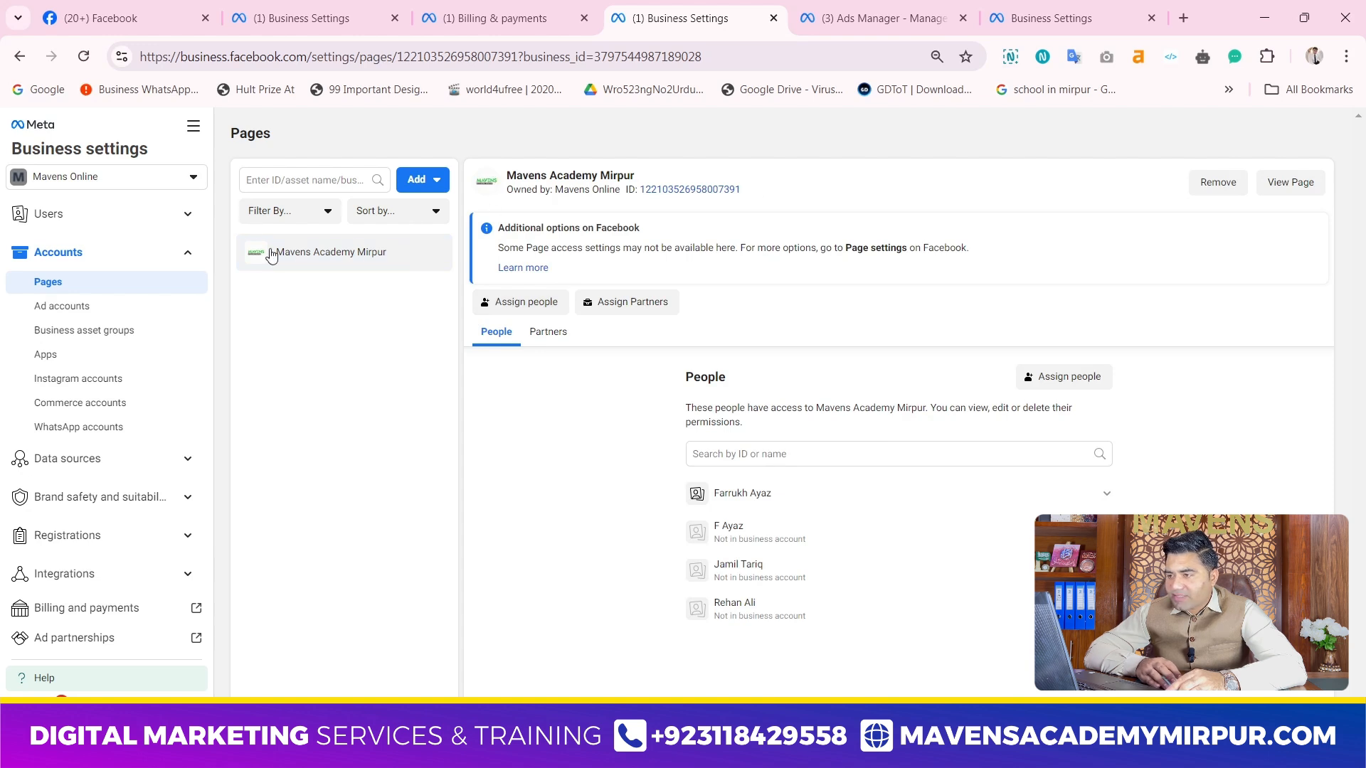
Look over all tools available for Mavens Online and open Meta Business Suite from there
left_click(195, 127)
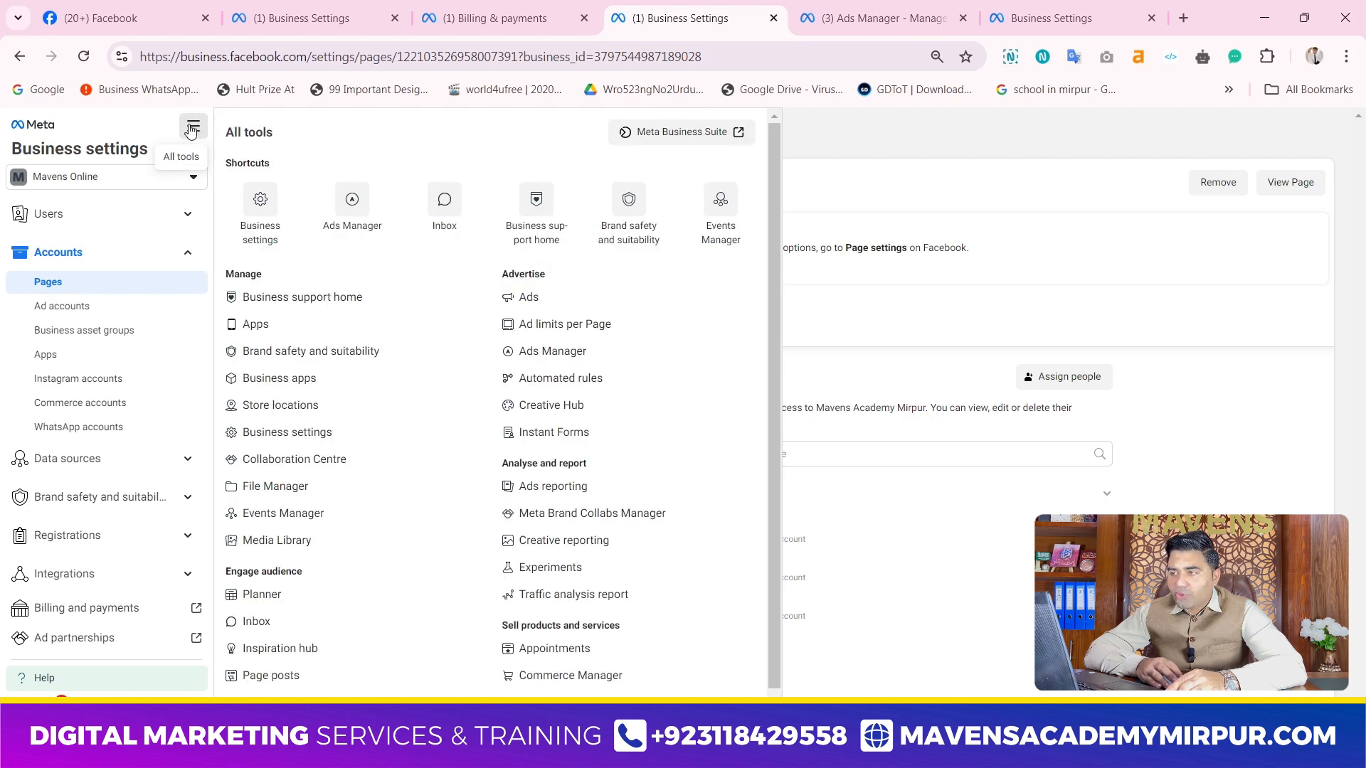
scroll(562, 355, "down", 1)
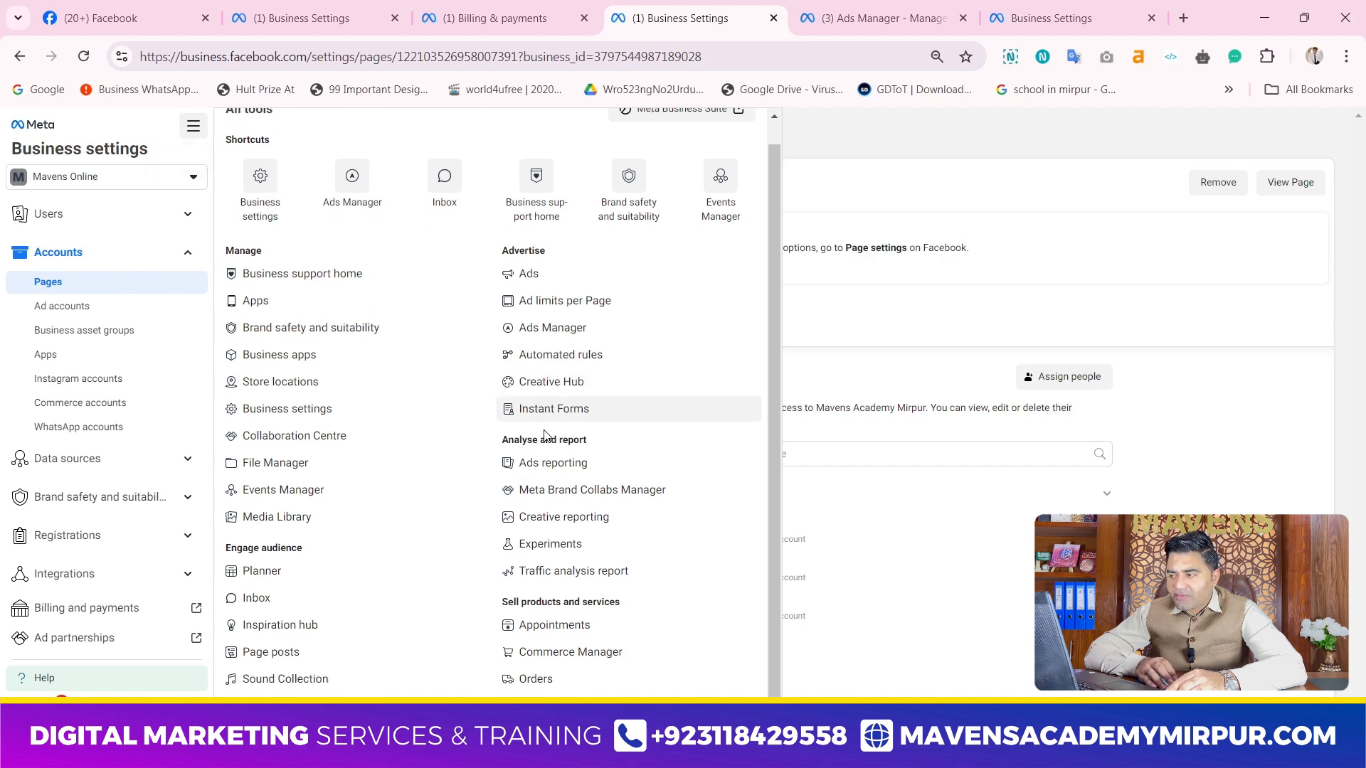
scroll(622, 354, "up", 1)
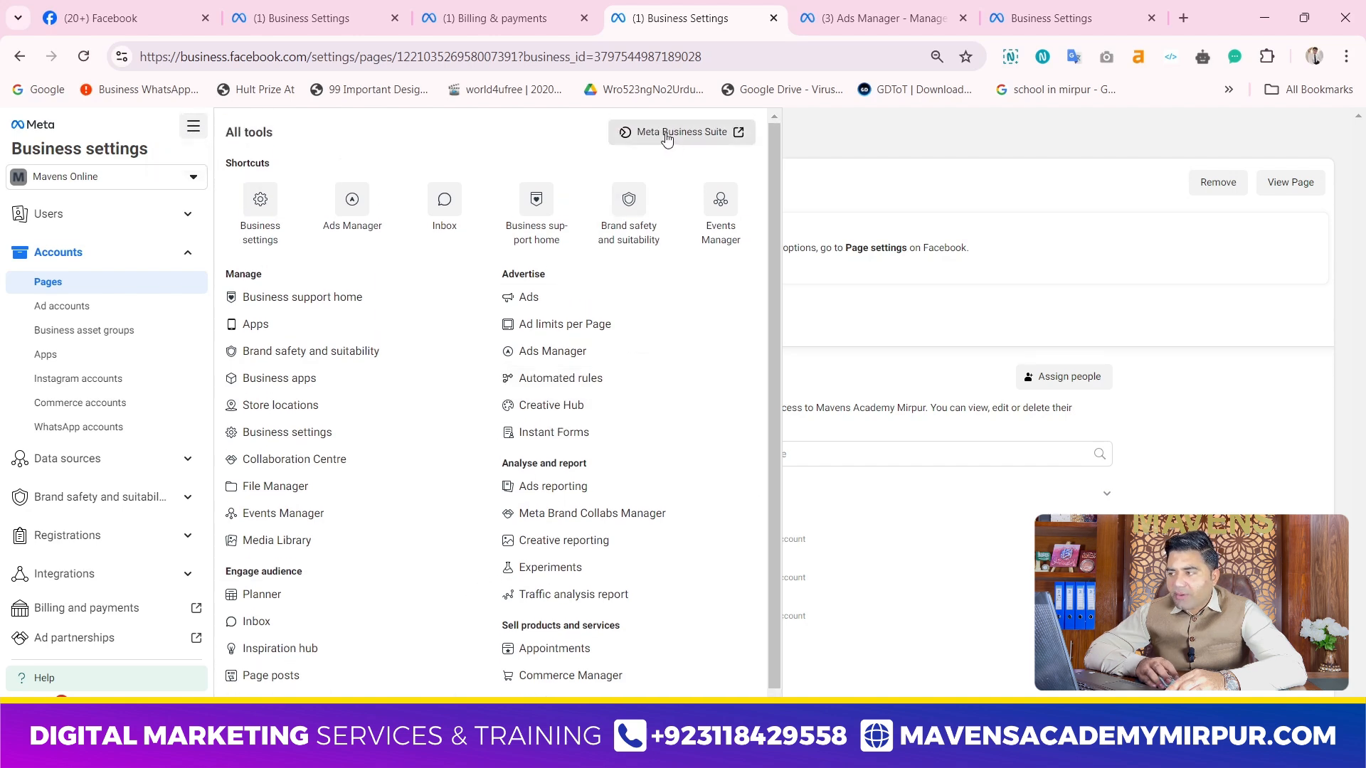
left_click(679, 132)
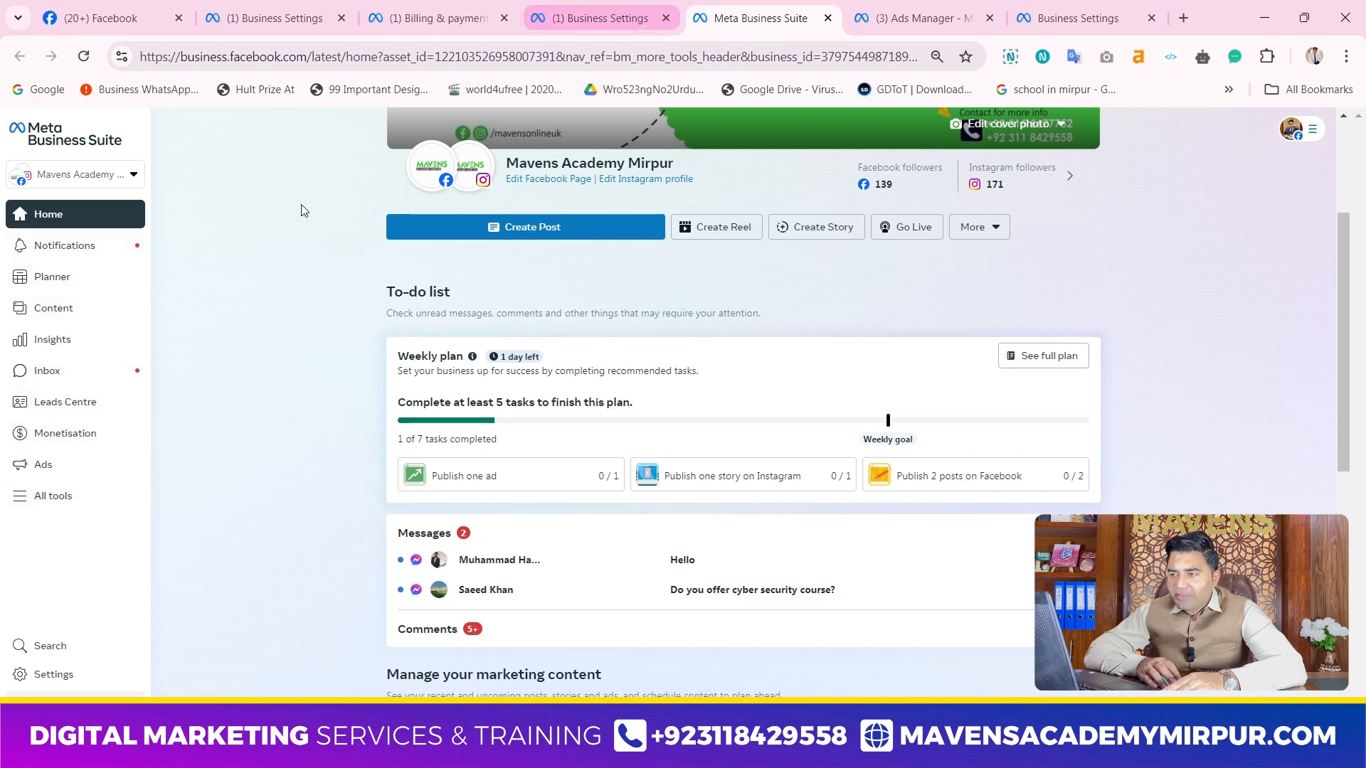
Compare the business settings categories, with the Accounts group collapsed, against the Meta Business Suite home page
left_click(629, 10)
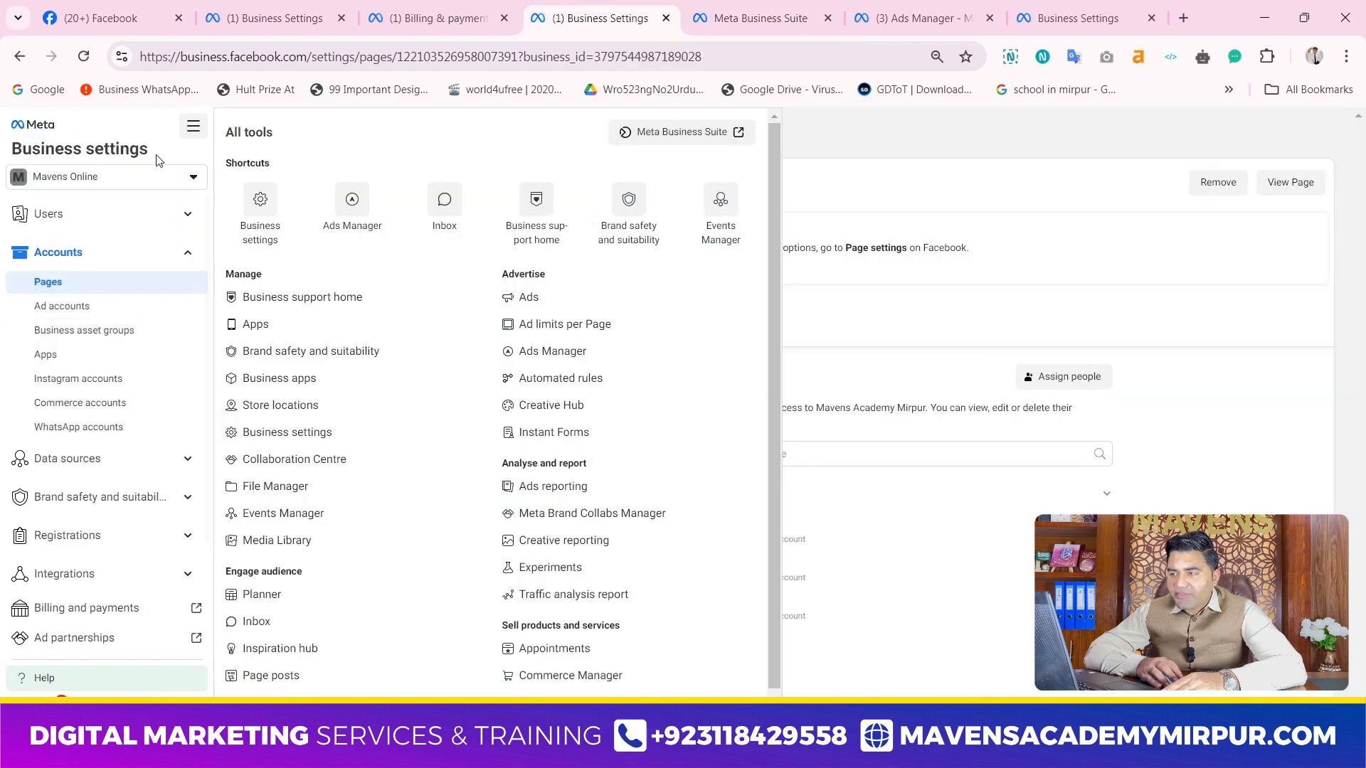
left_click(190, 130)
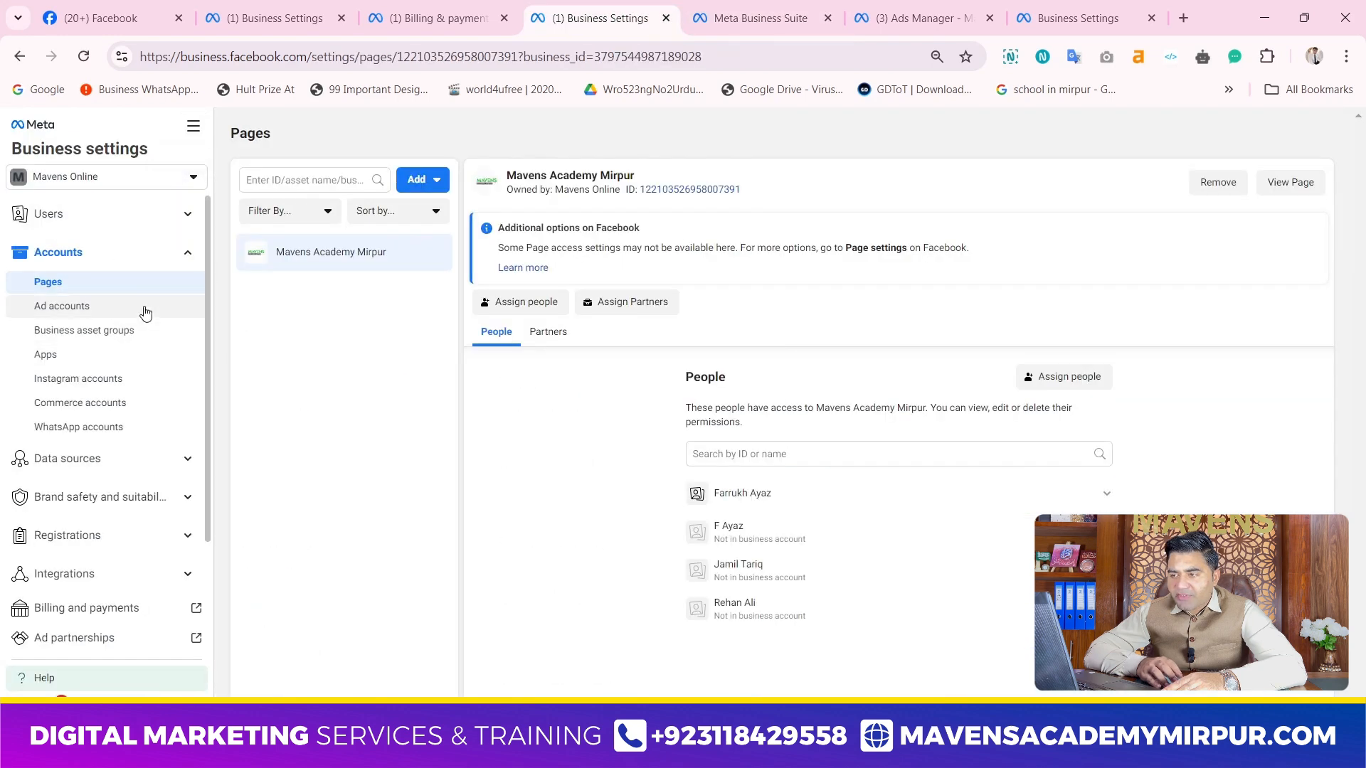
left_click(182, 260)
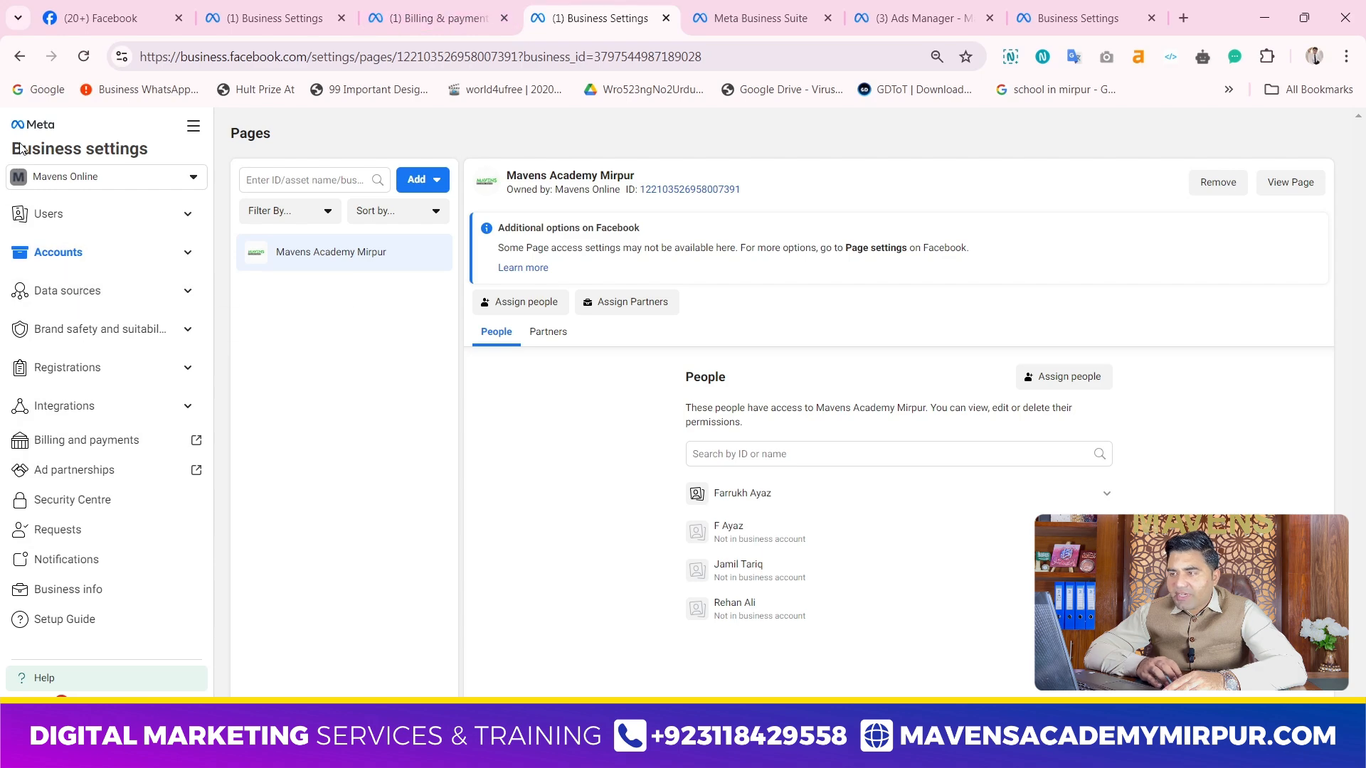
left_click(738, 7)
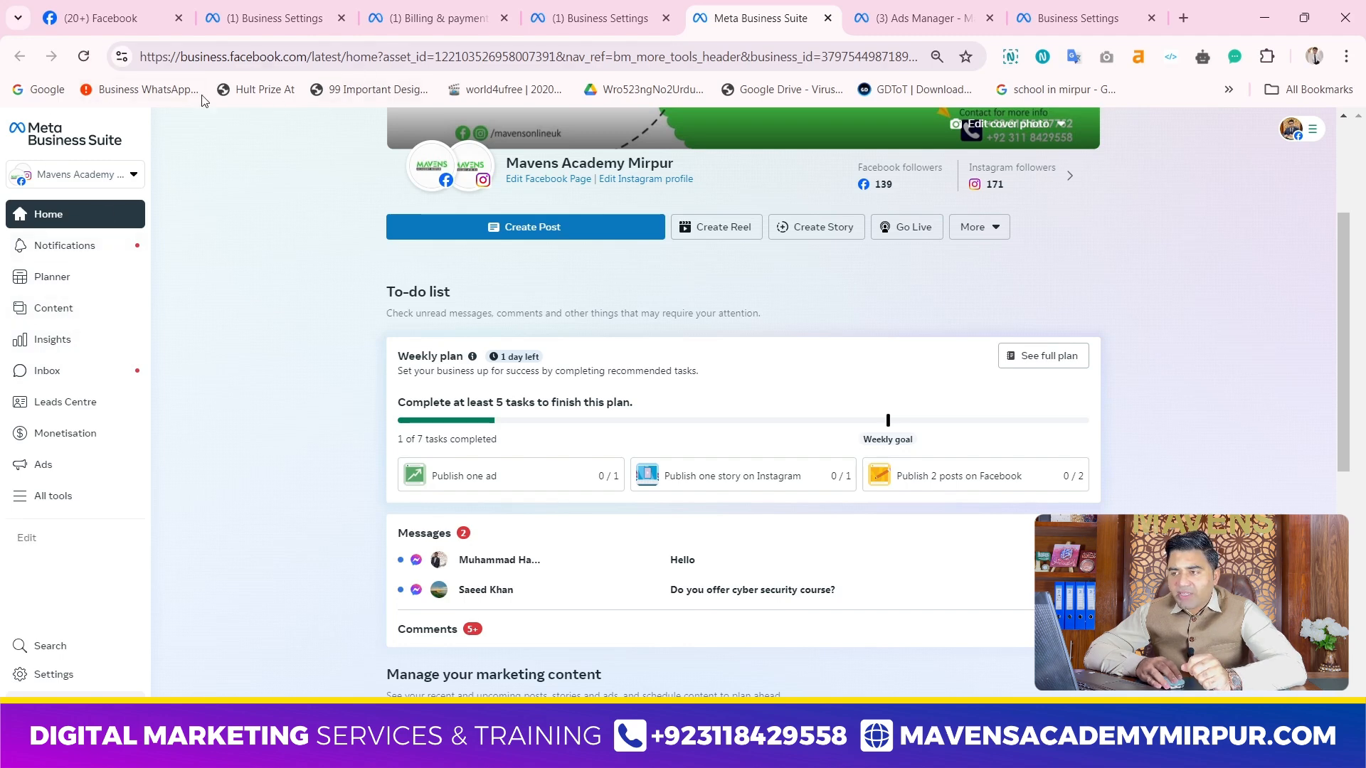
left_click(593, 17)
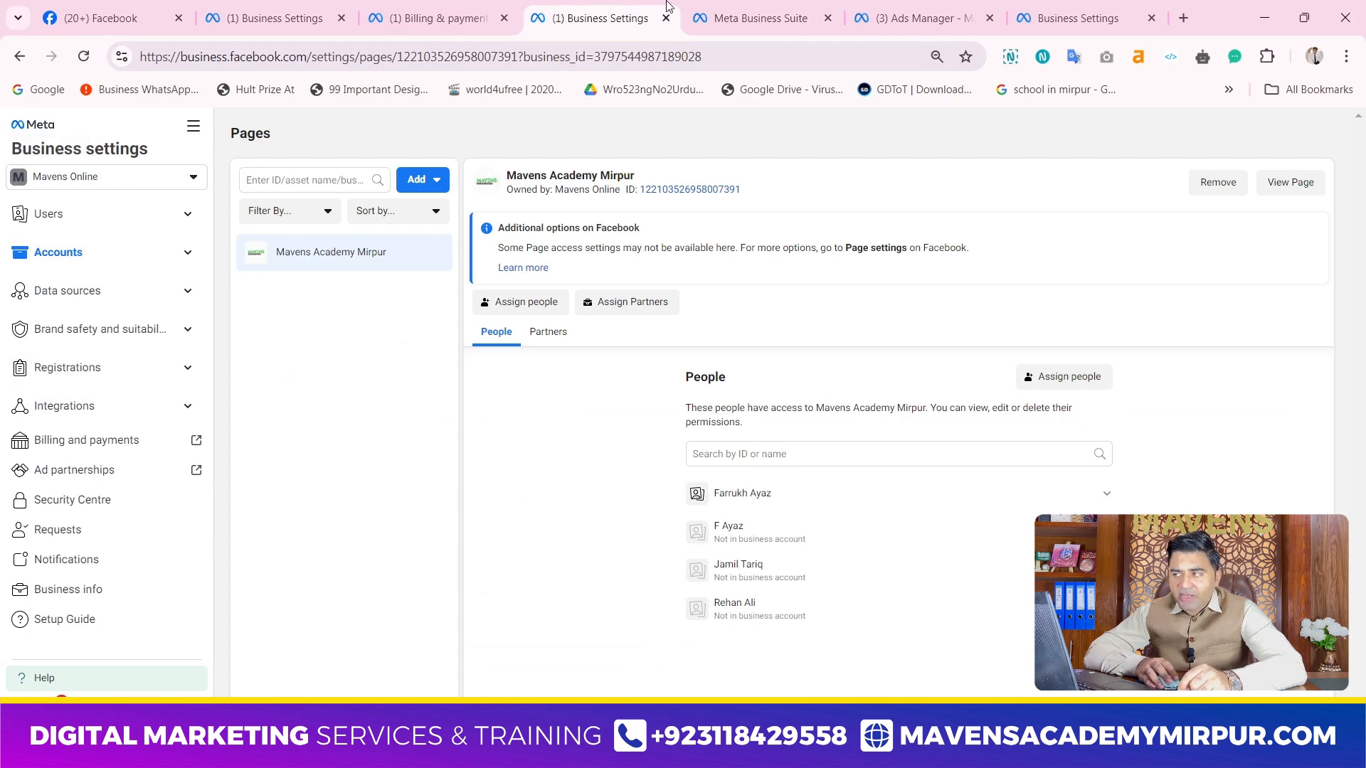
left_click(708, 10)
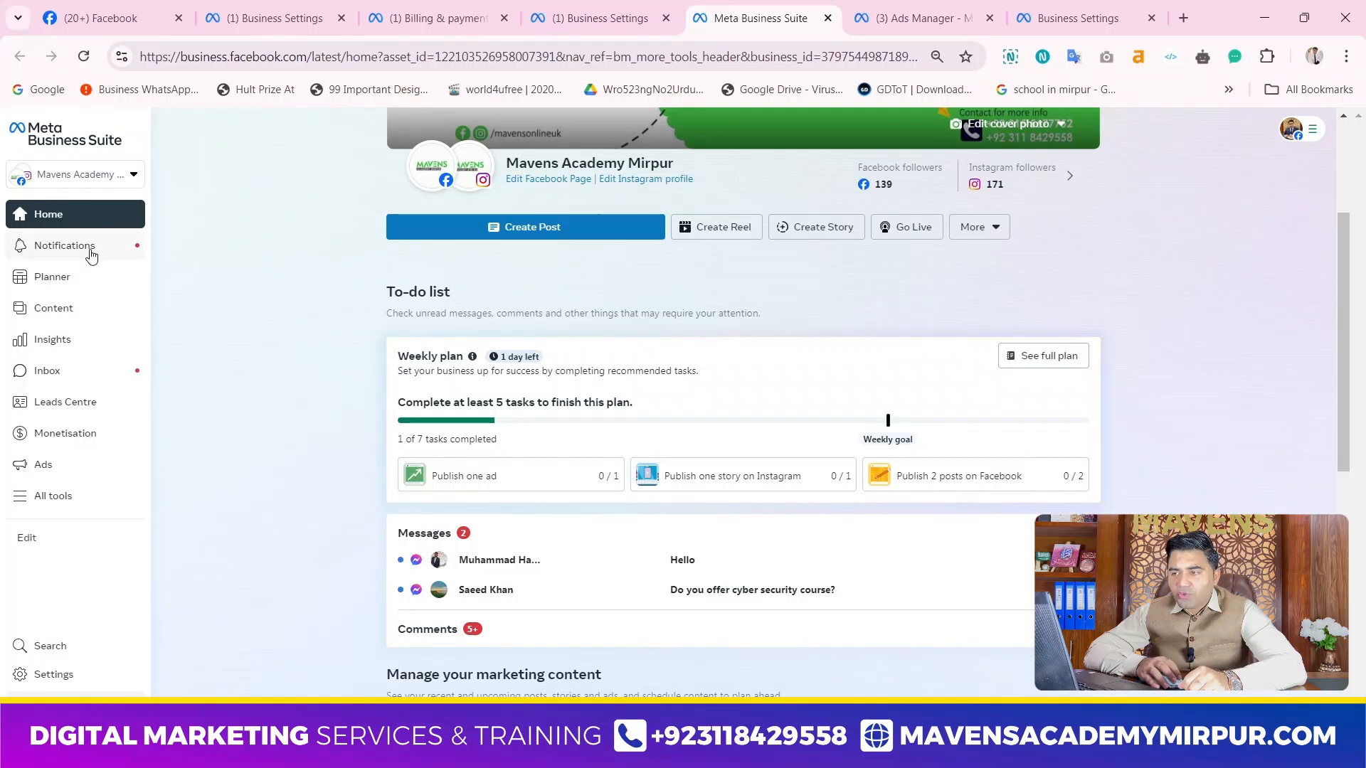
Check which business portfolios and assets Meta Business Suite offers, keeping Mavens Academy Mirpur selected, and view its home page
left_click(100, 177)
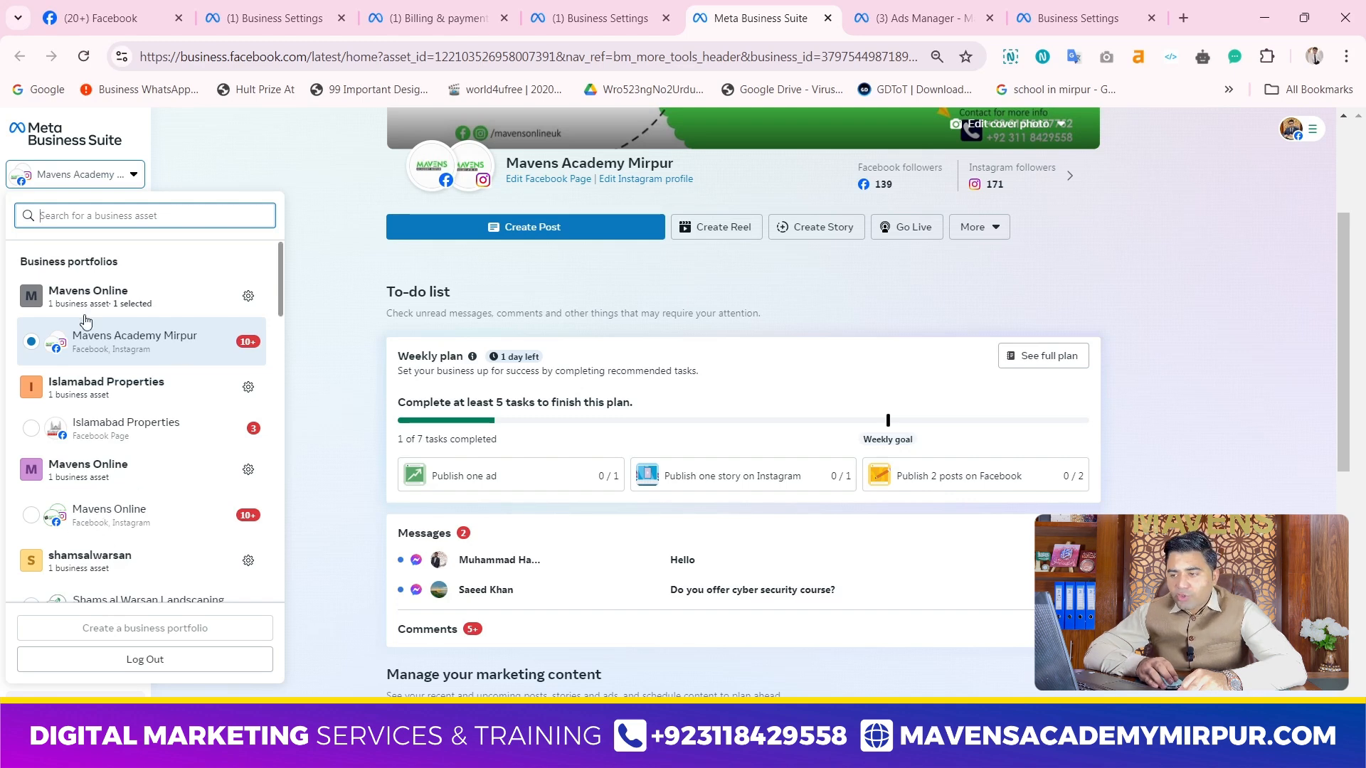
left_click(355, 274)
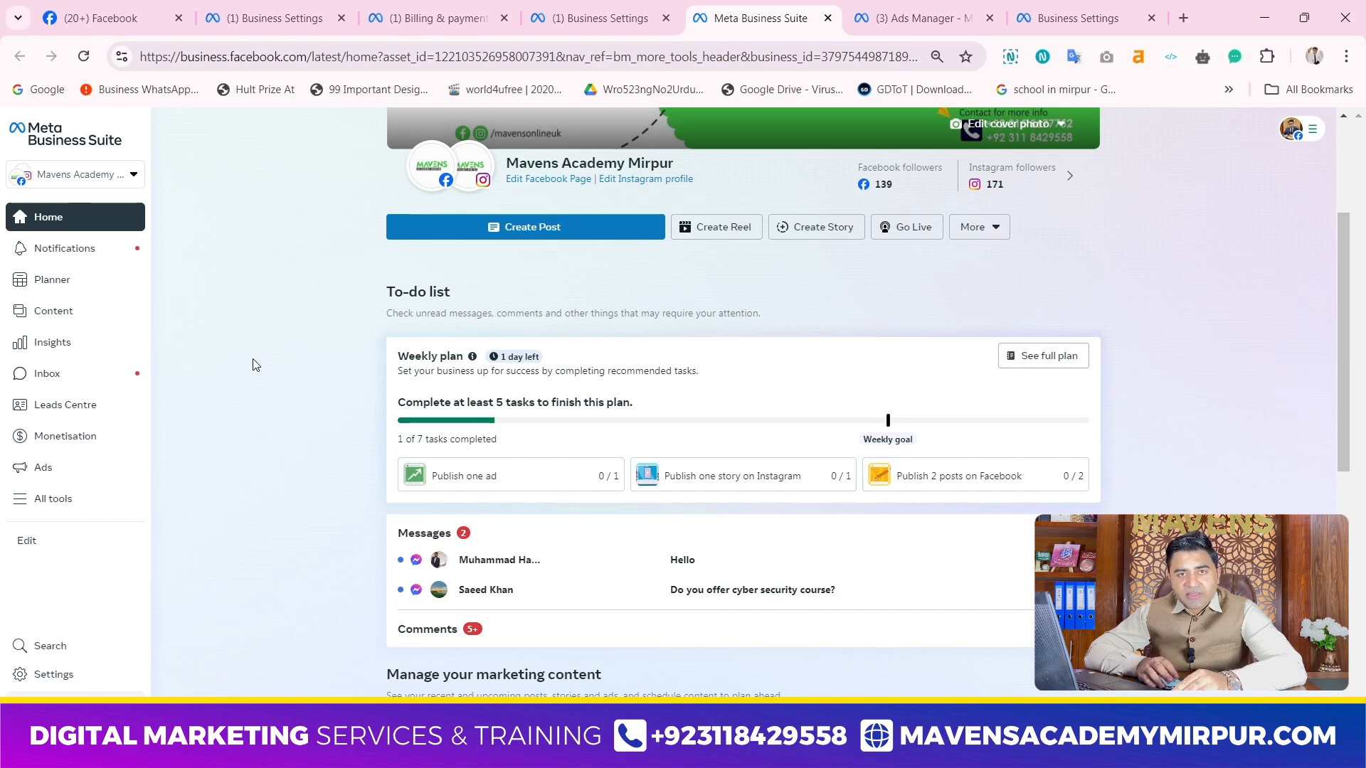
scroll(178, 362, "up", 3)
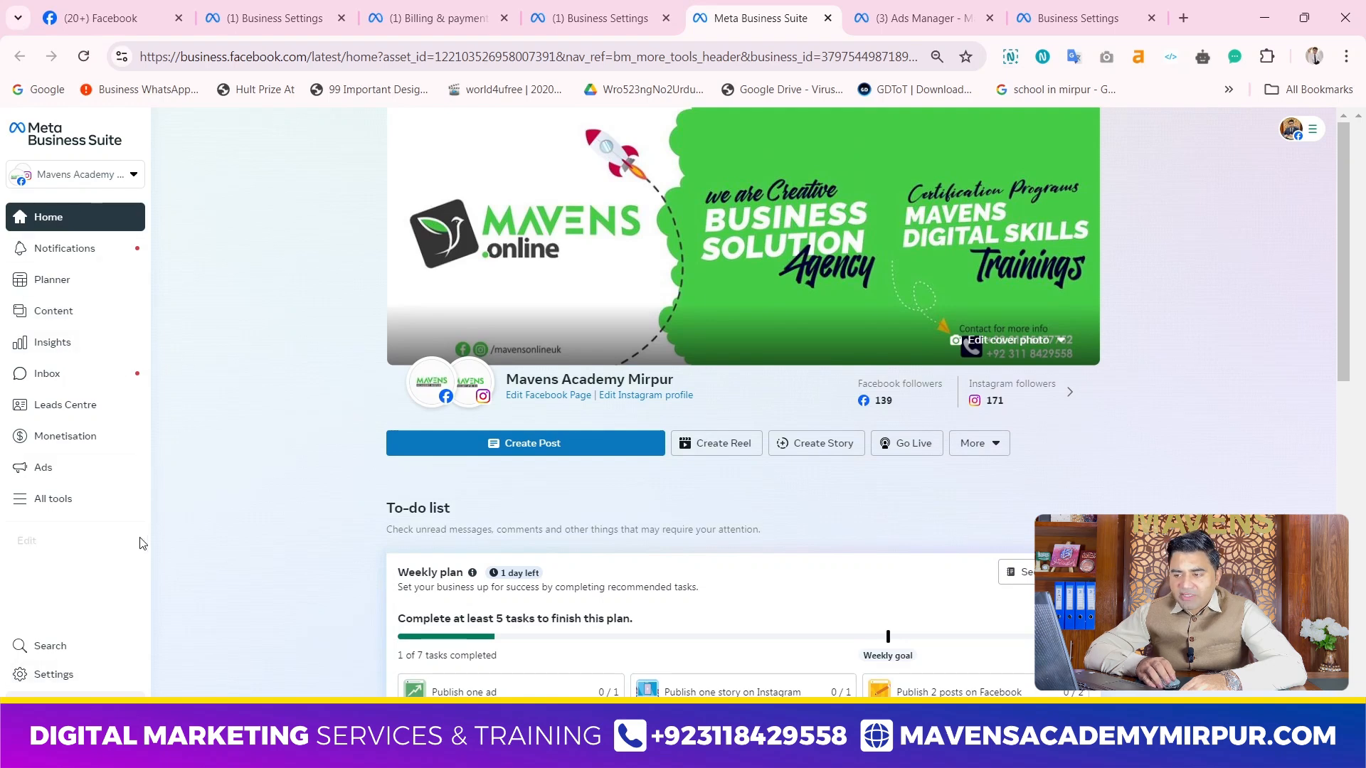
Look through the full list of Meta Business Suite tools for engaging, advertising, reporting, selling and managing
left_click(57, 502)
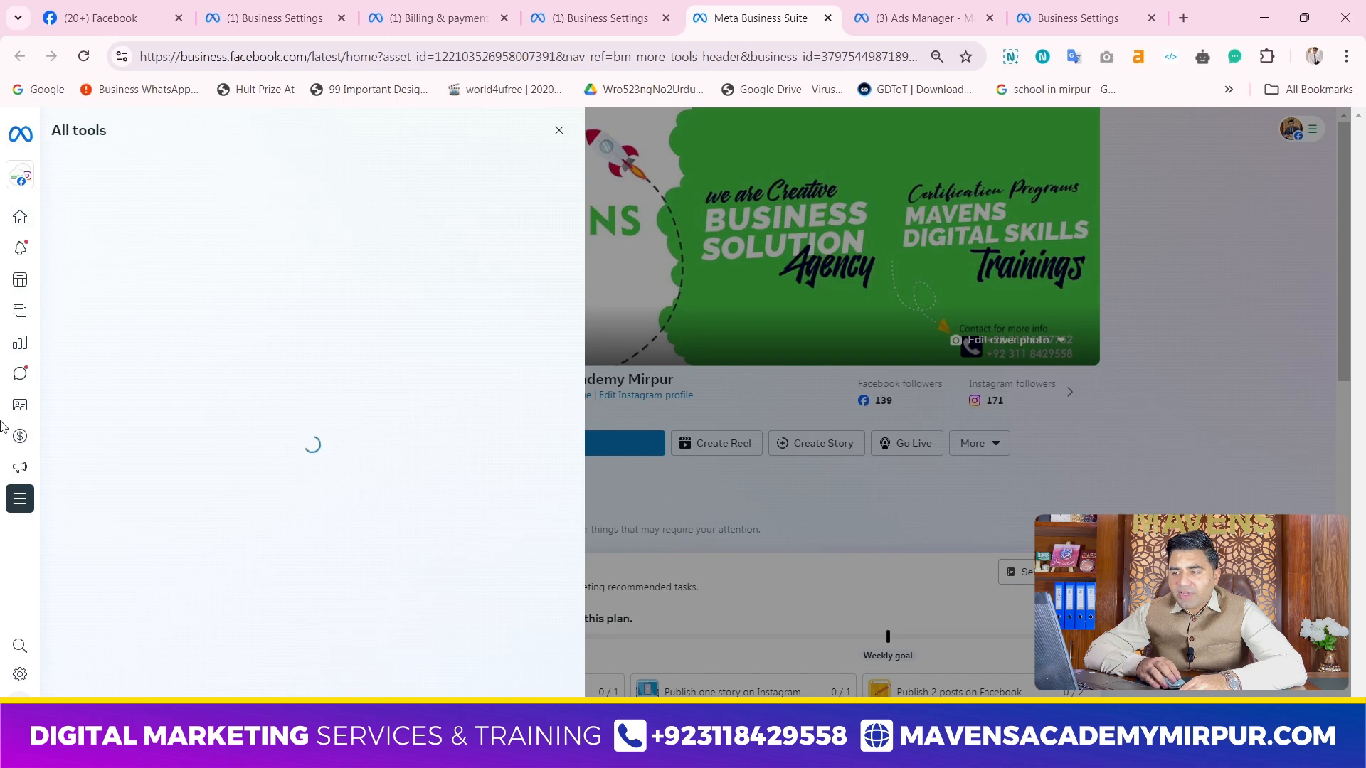
mouse_move(25, 498)
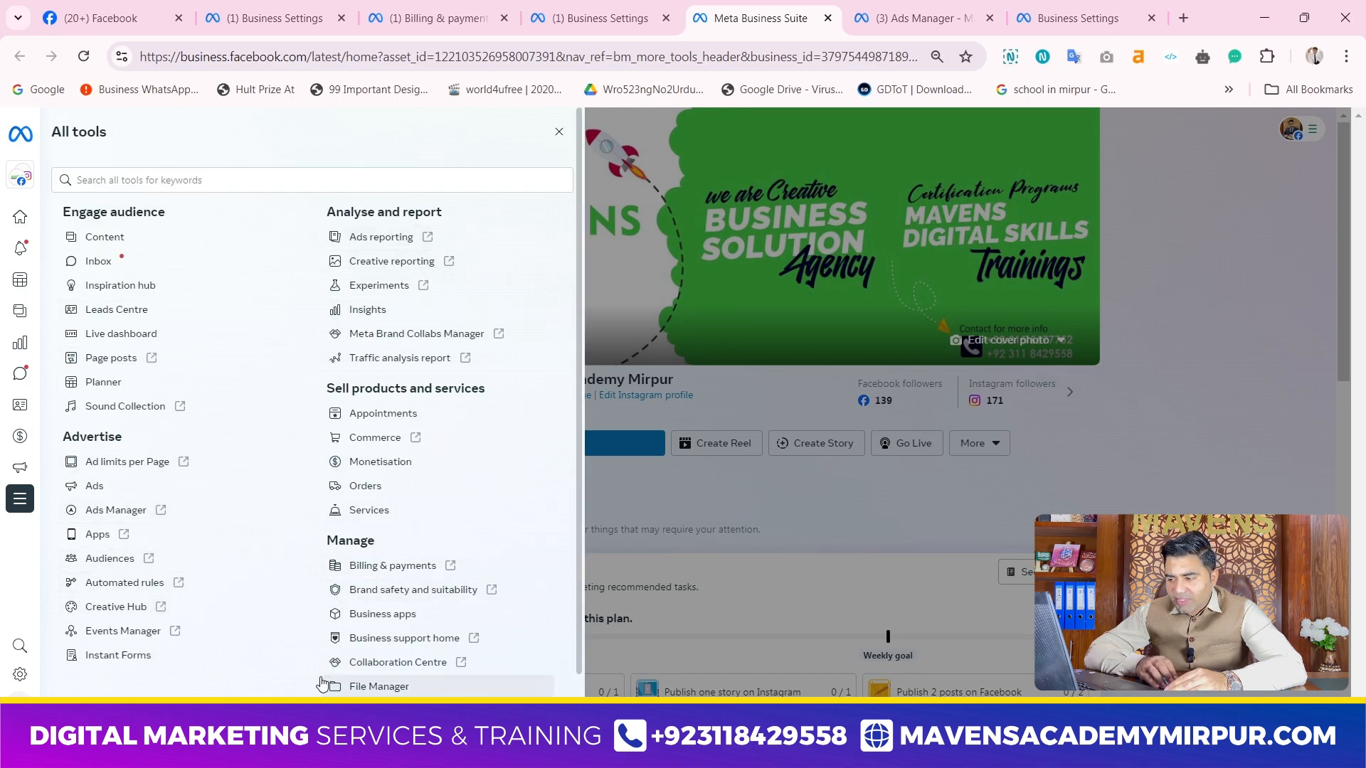
scroll(320, 684, "down", 1)
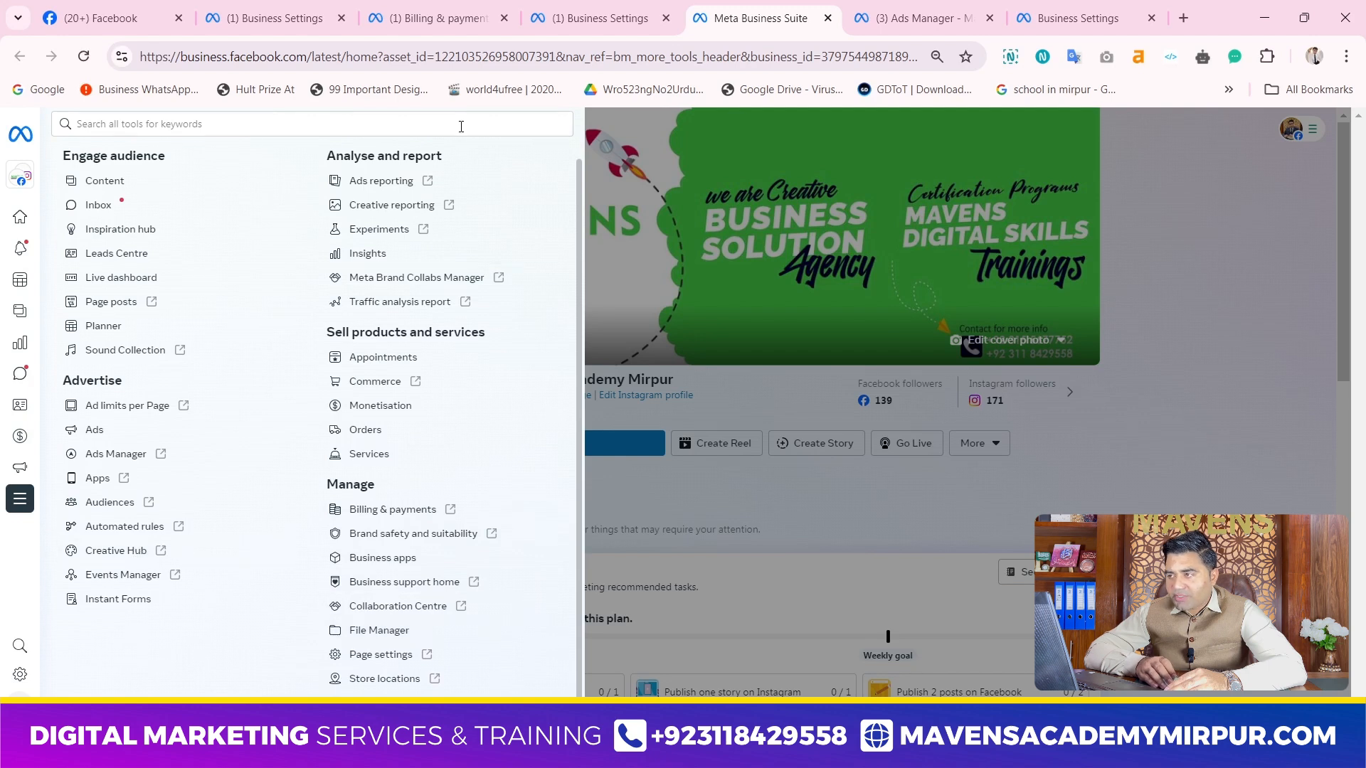
scroll(220, 372, "up", 1)
Compare Business settings, Meta Business Suite and Ads Manager with one another, ending on the Business Suite home page
left_click(579, 9)
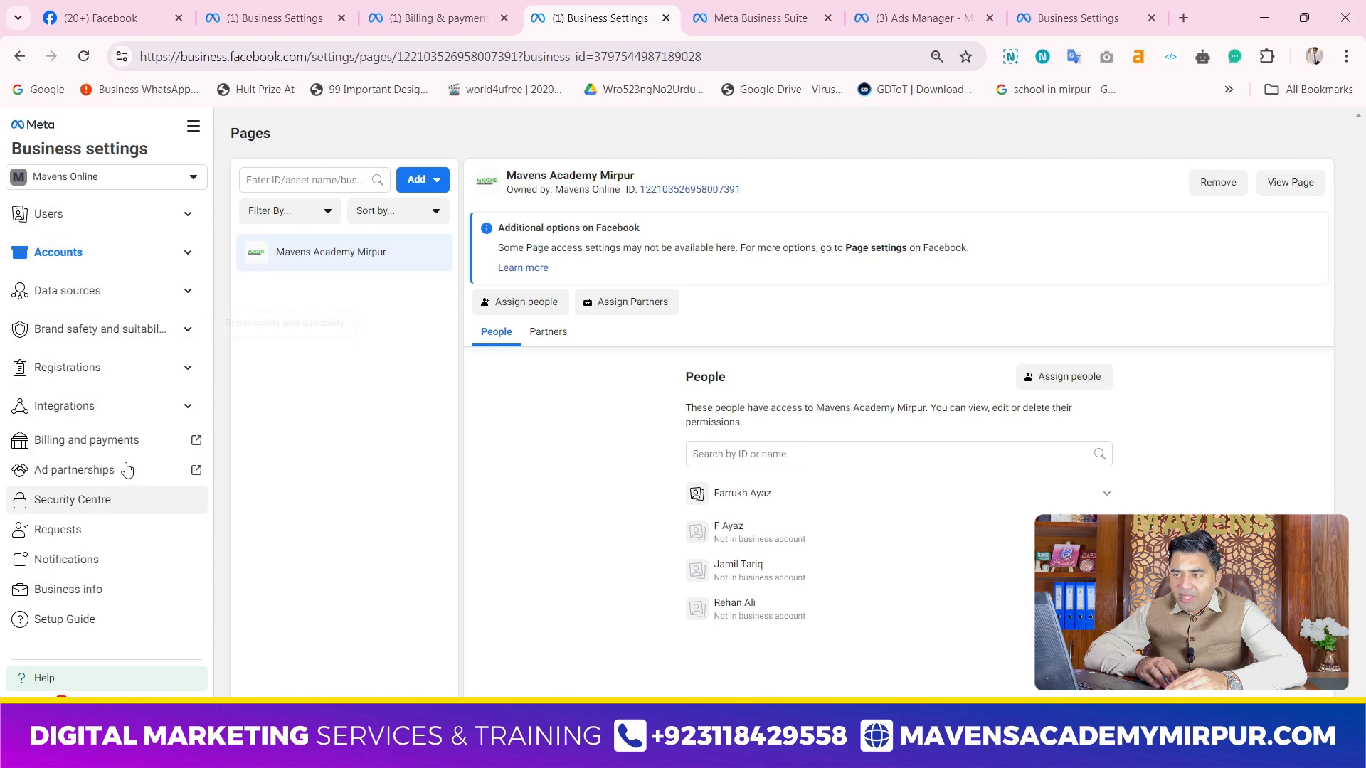
left_click(729, 10)
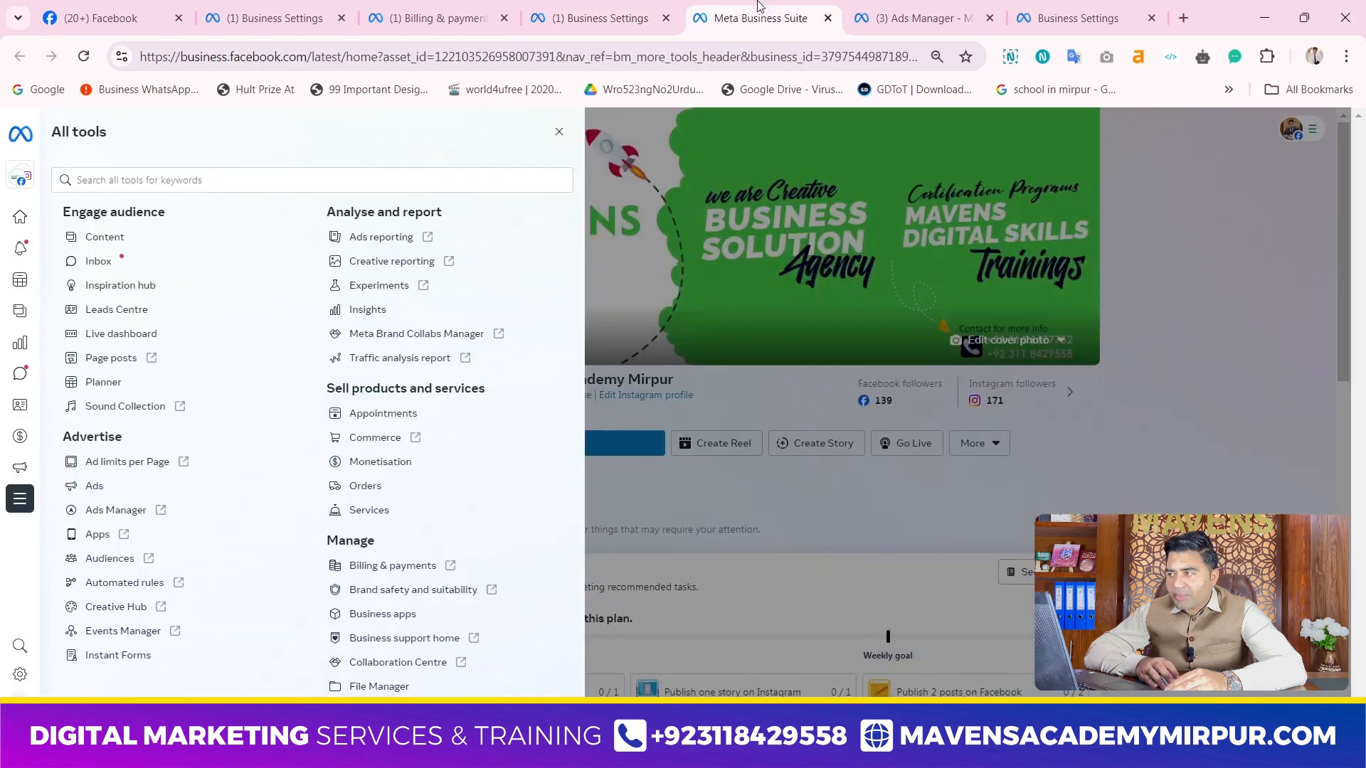
left_click(861, 11)
mouse_move(77, 228)
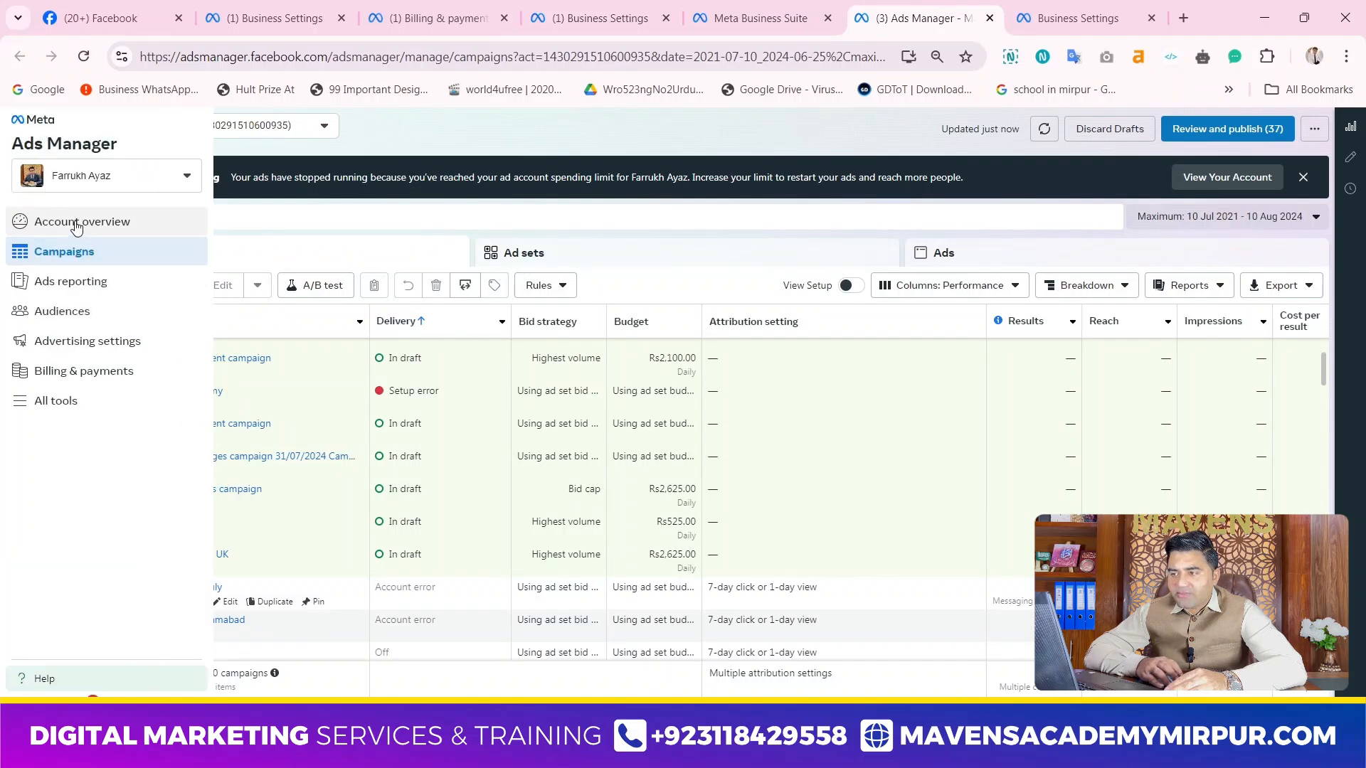
left_click(36, 144)
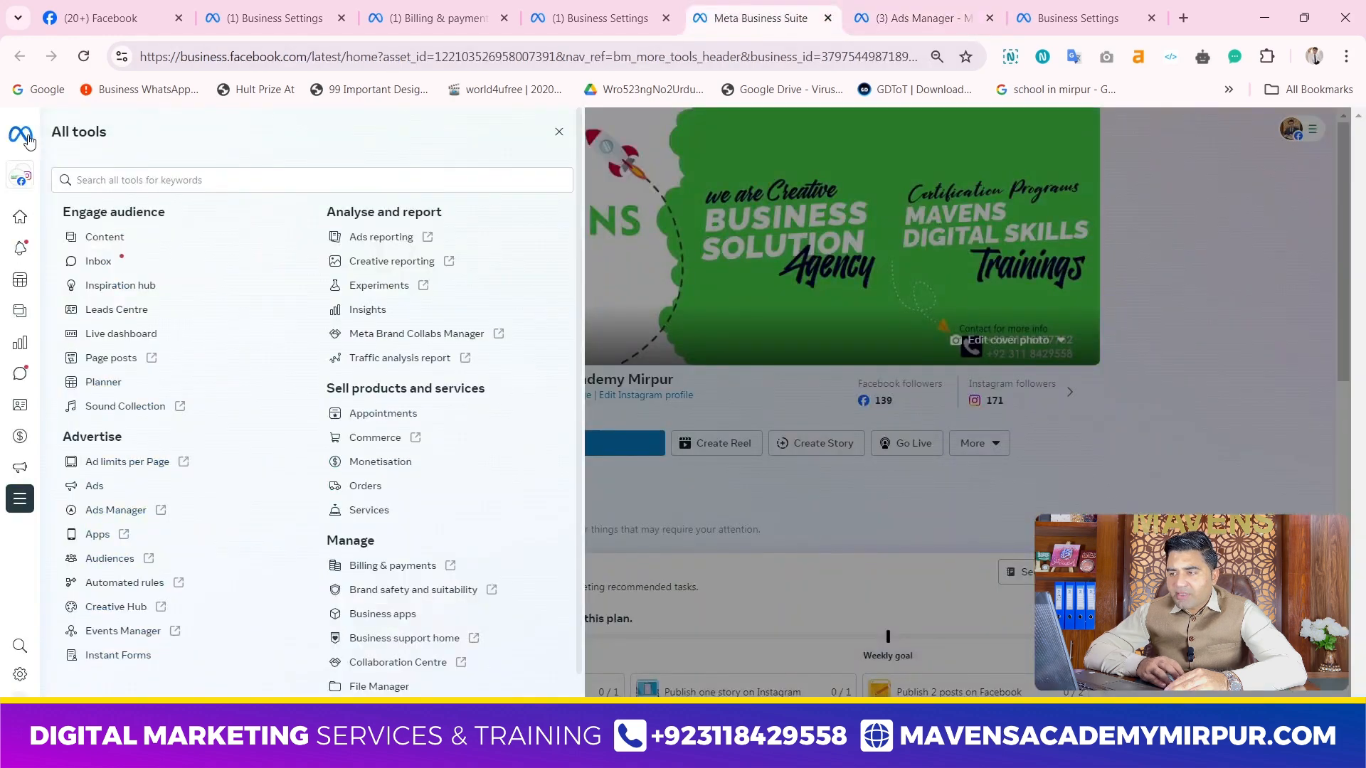
left_click(51, 217)
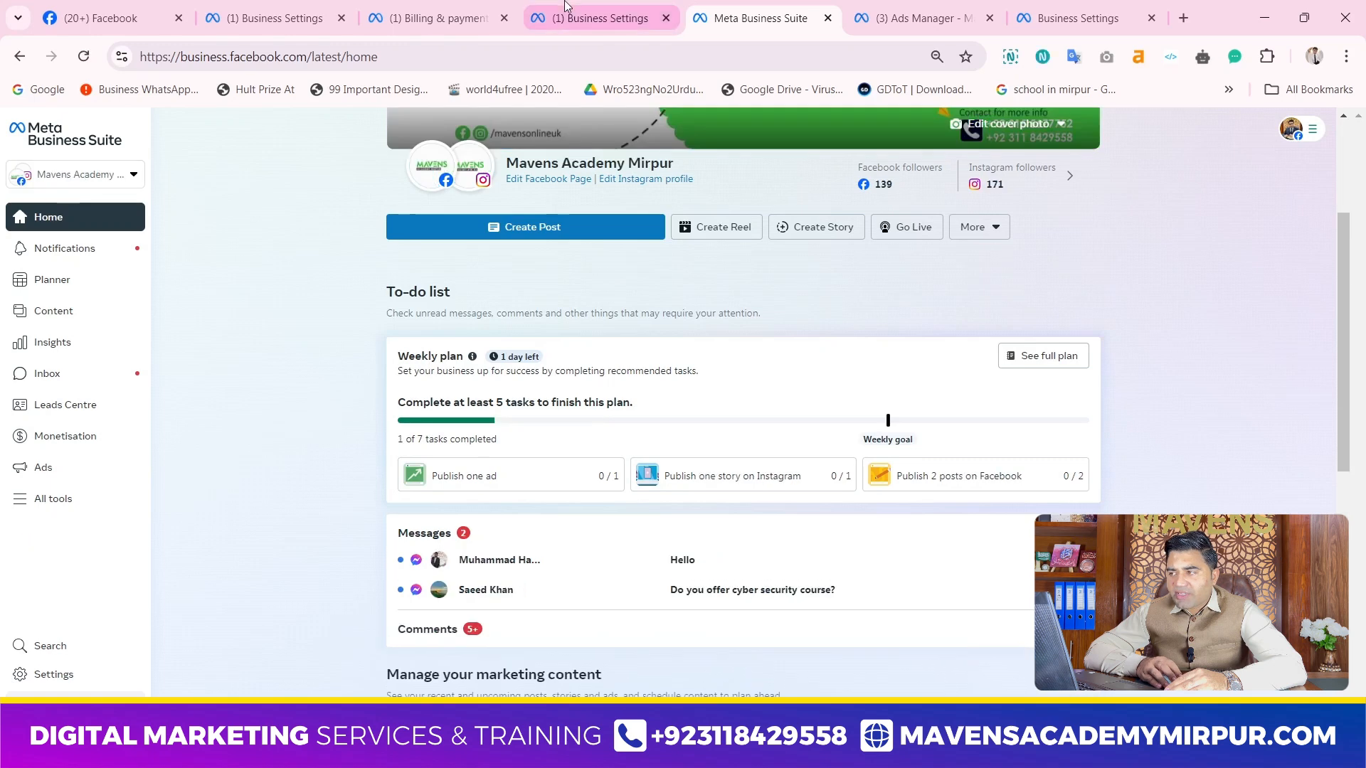
Revisit the business settings and switch to the Facebook for Business mind map in EdrawMind
left_click(567, 7)
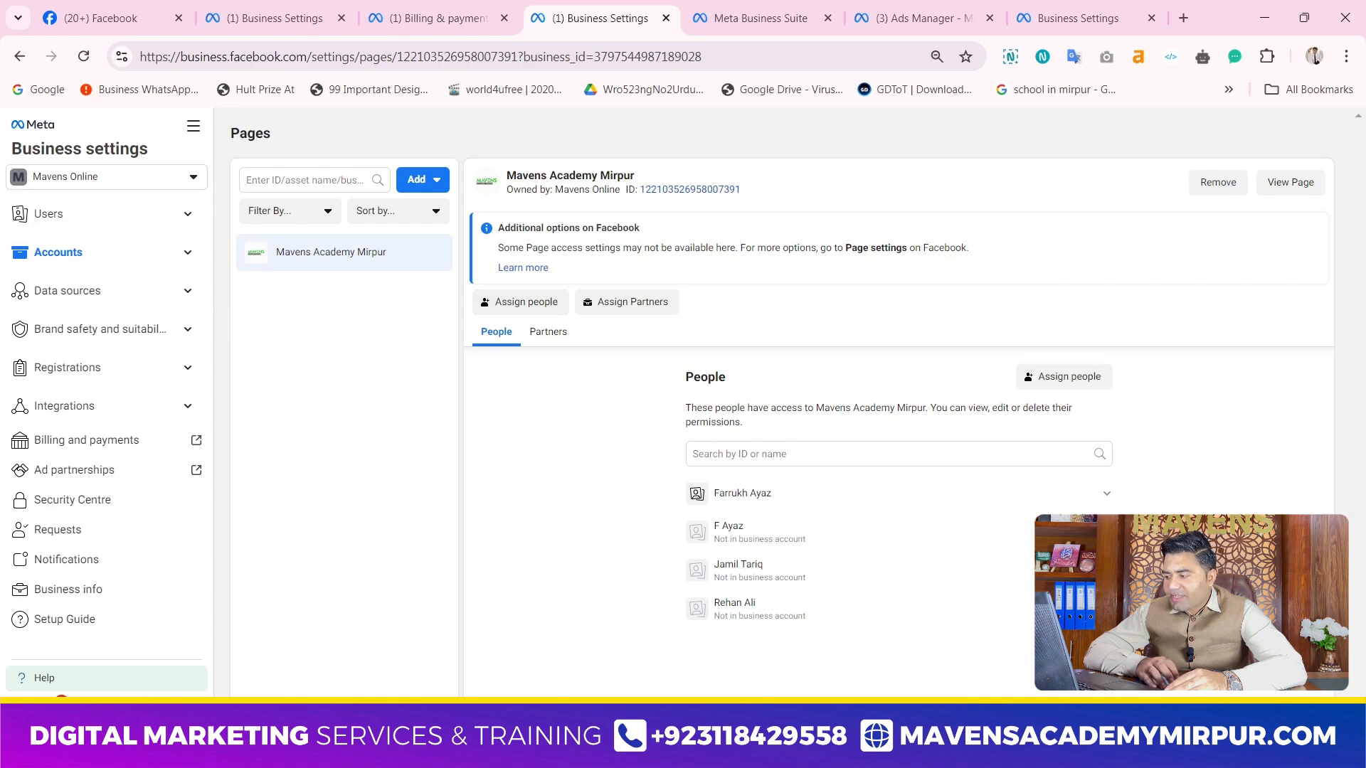
left_click(985, 751)
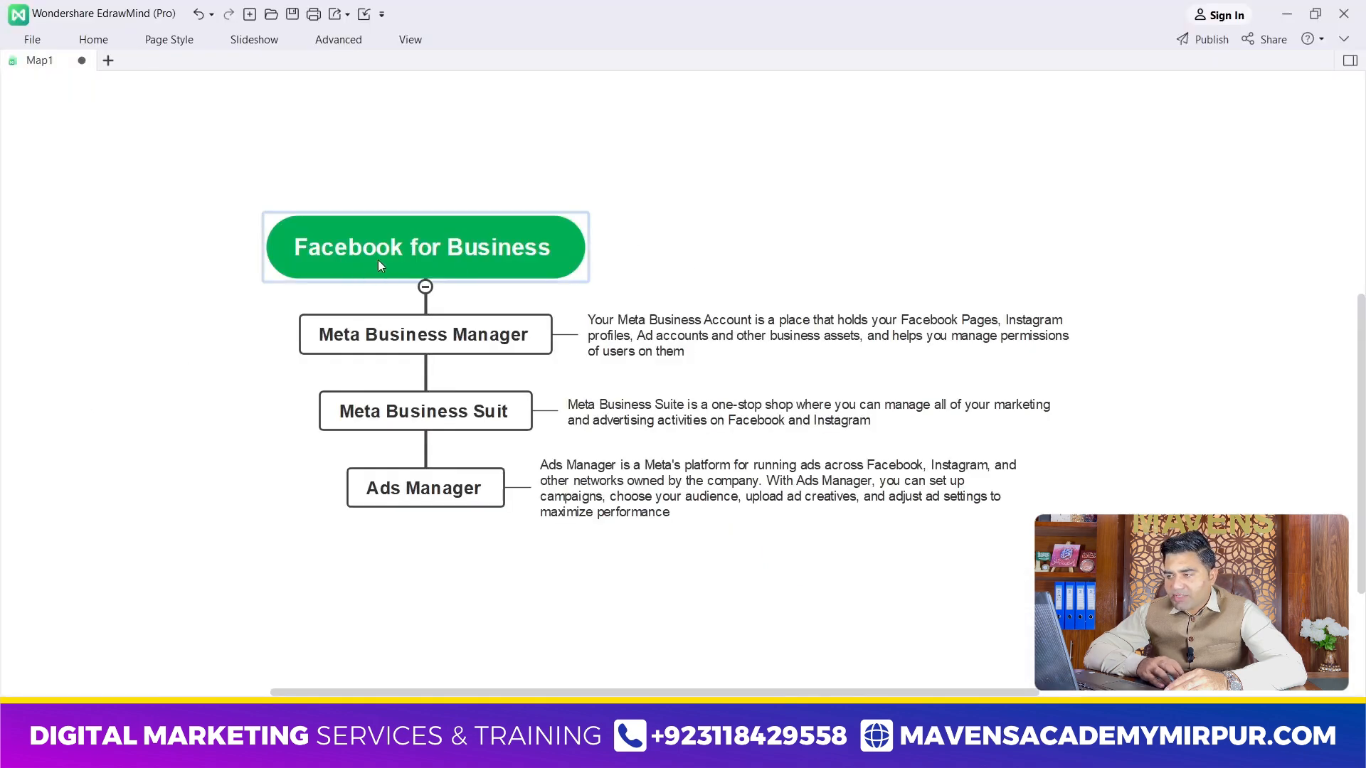